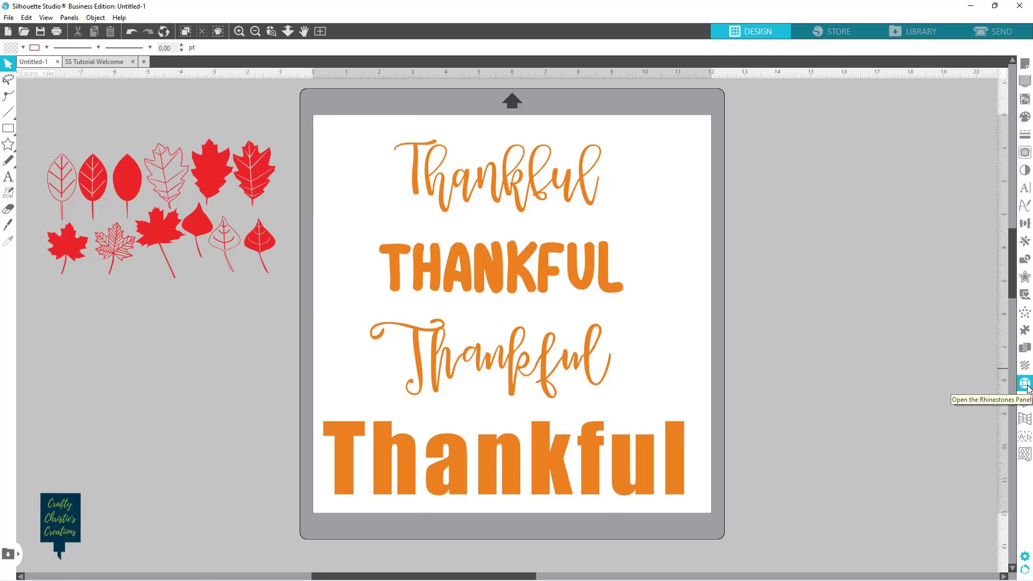
Compare the Edge and Radial Fill rhinestone effects on the topmost script "Thankful" and apply Linear Fill to it.
left_click(1024, 383)
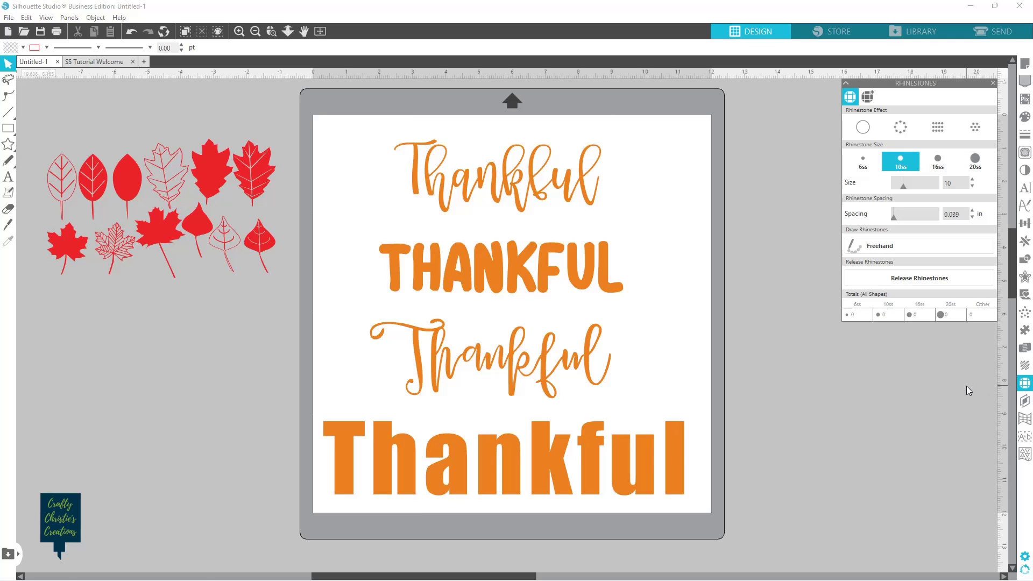
left_click(858, 134)
left_click(909, 135)
left_click(585, 187)
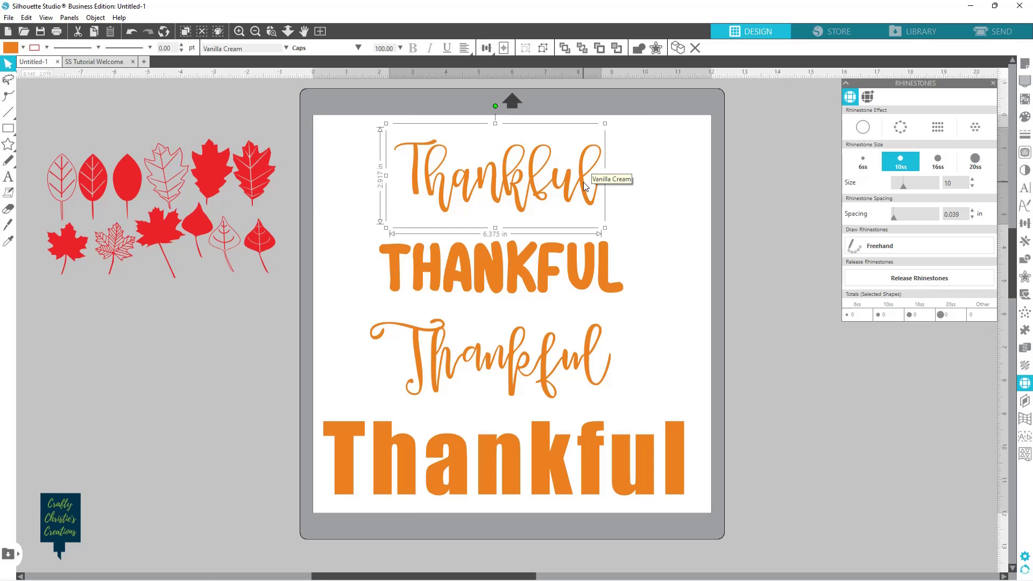
left_click(905, 130)
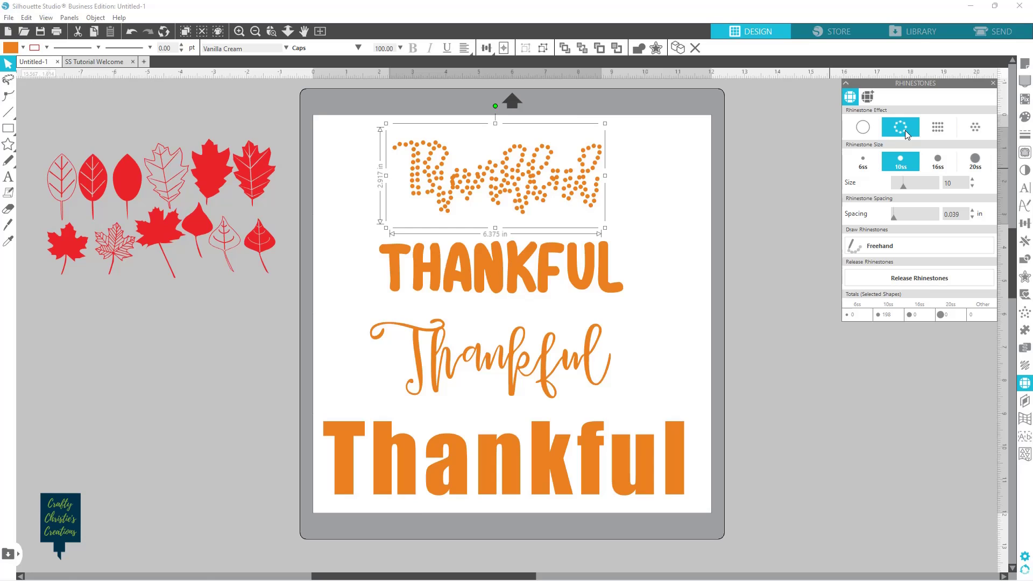
left_click(863, 127)
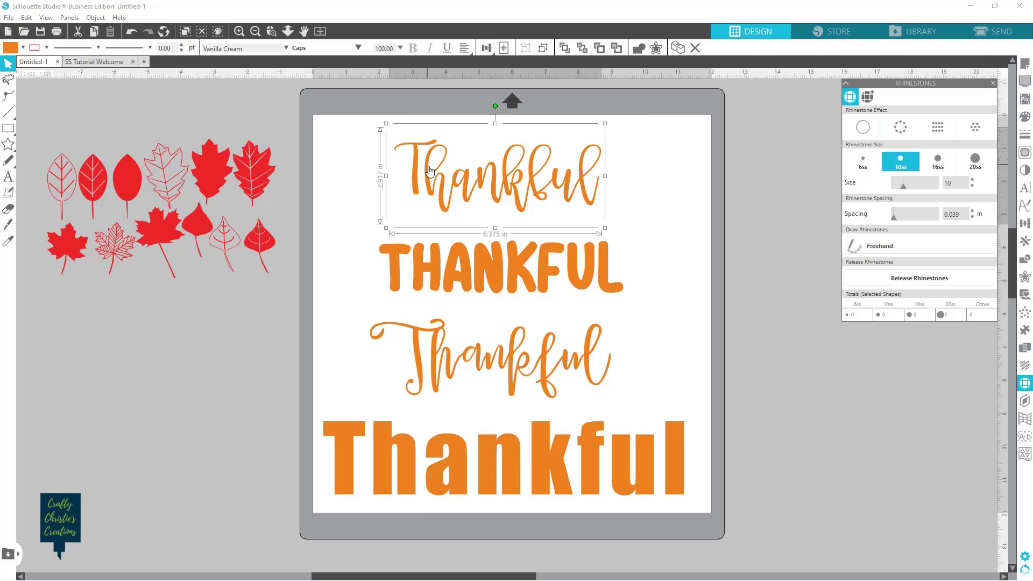
left_click(897, 132)
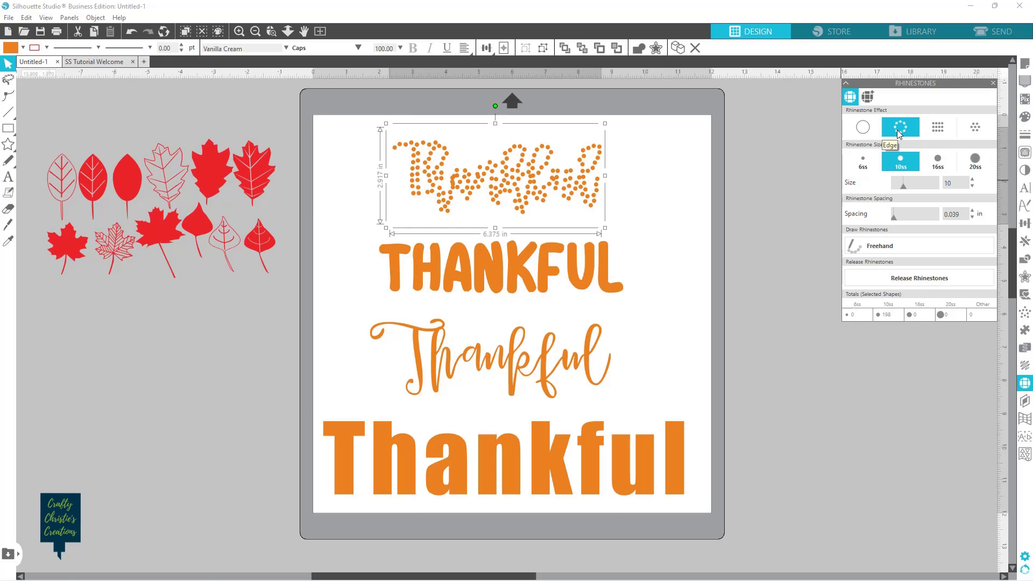
left_click(939, 129)
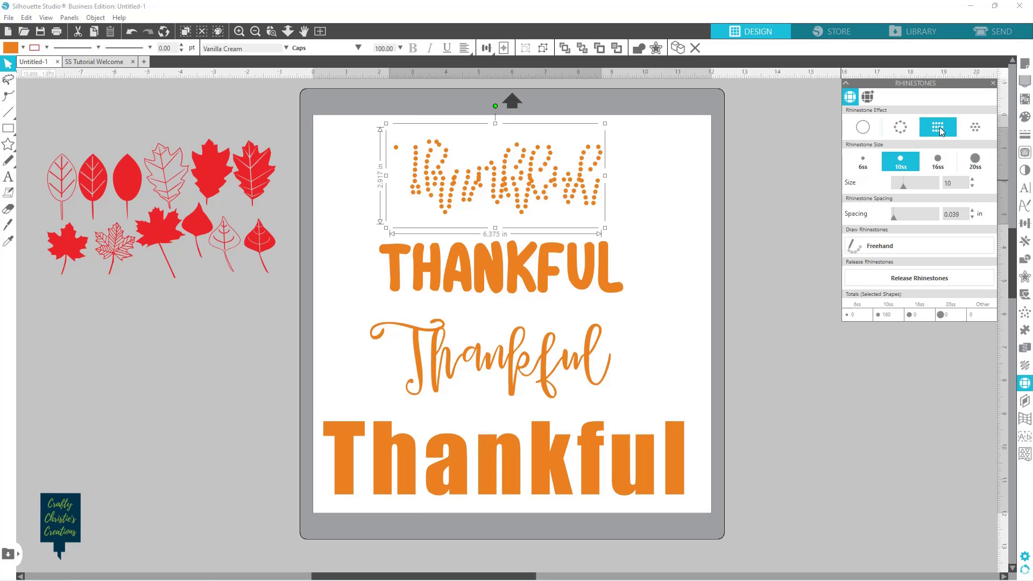
left_click(976, 126)
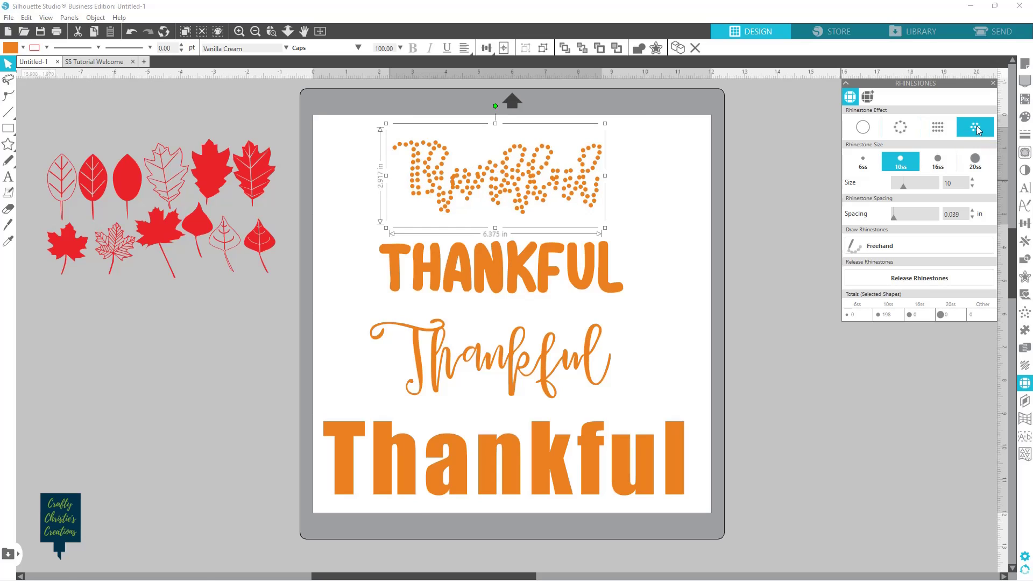
left_click(940, 134)
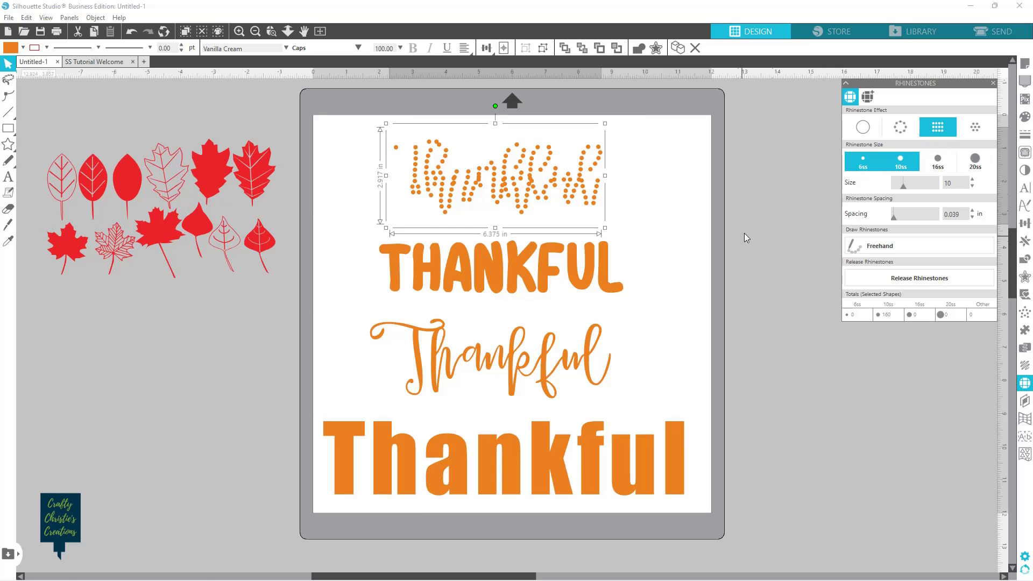
Apply the Edge rhinestone effect to the all-caps "THANKFUL" and set its character spacing to 130%.
left_click(594, 266)
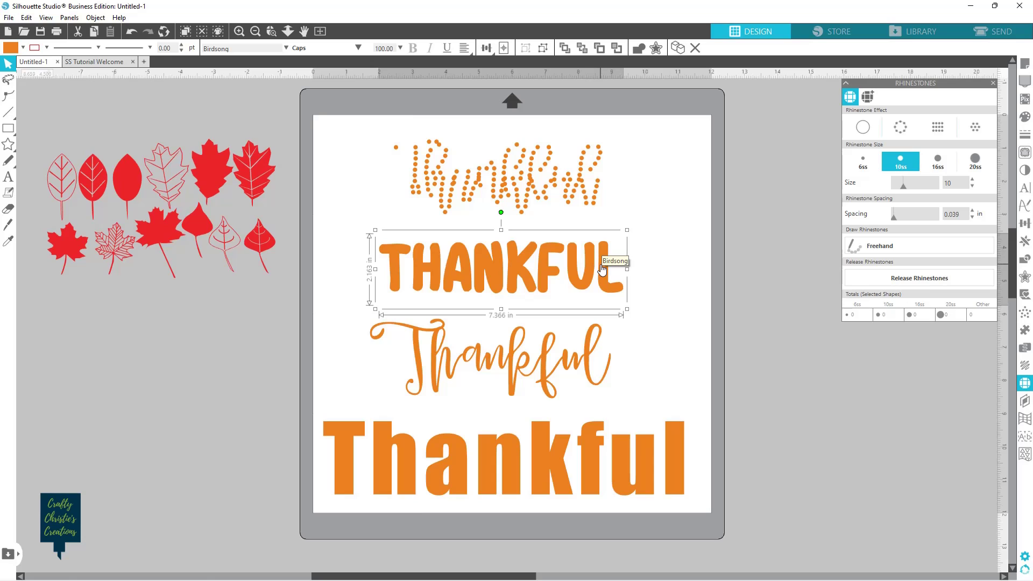
left_click(901, 128)
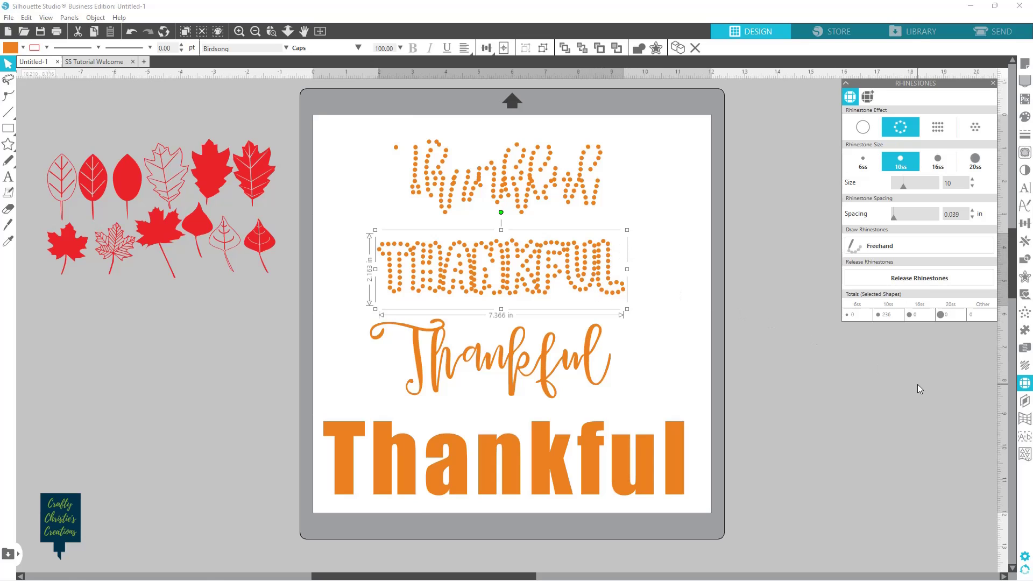
left_click(1025, 188)
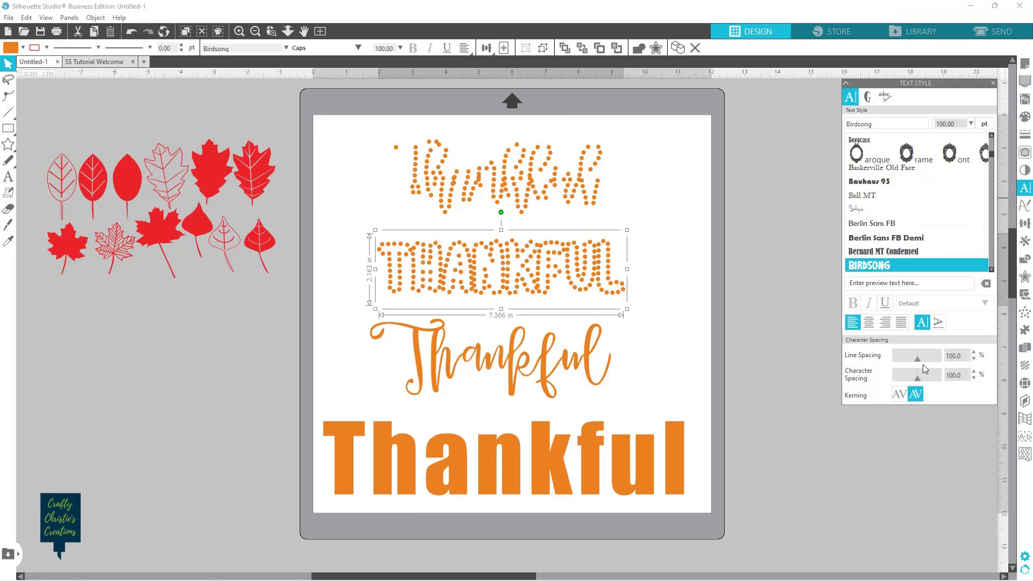
left_click(974, 372)
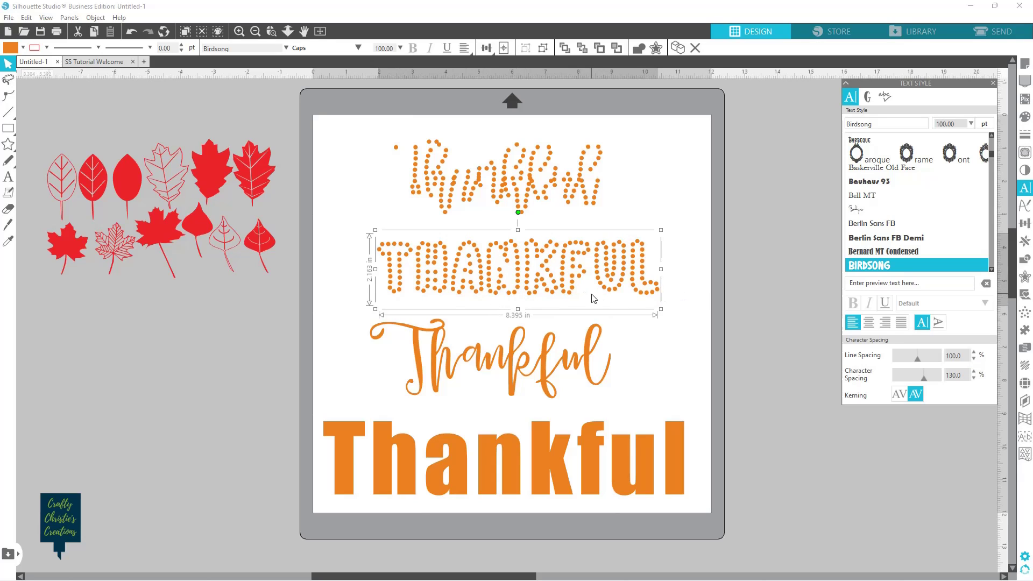
Try the Linear Fill and Radial Fill rhinestone effects on the all-caps "THANKFUL" and return it to Edge.
left_click(1025, 384)
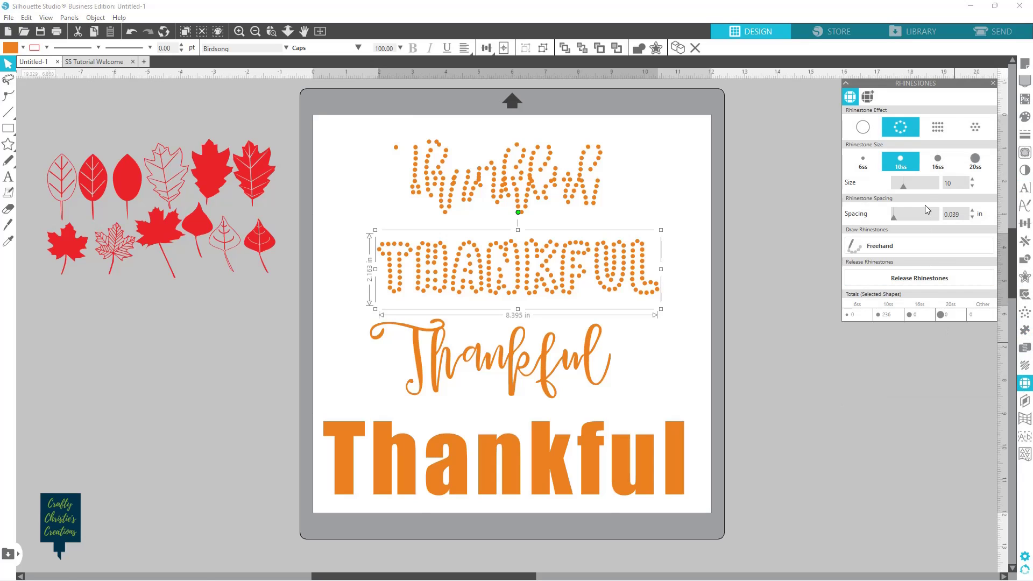
left_click(940, 132)
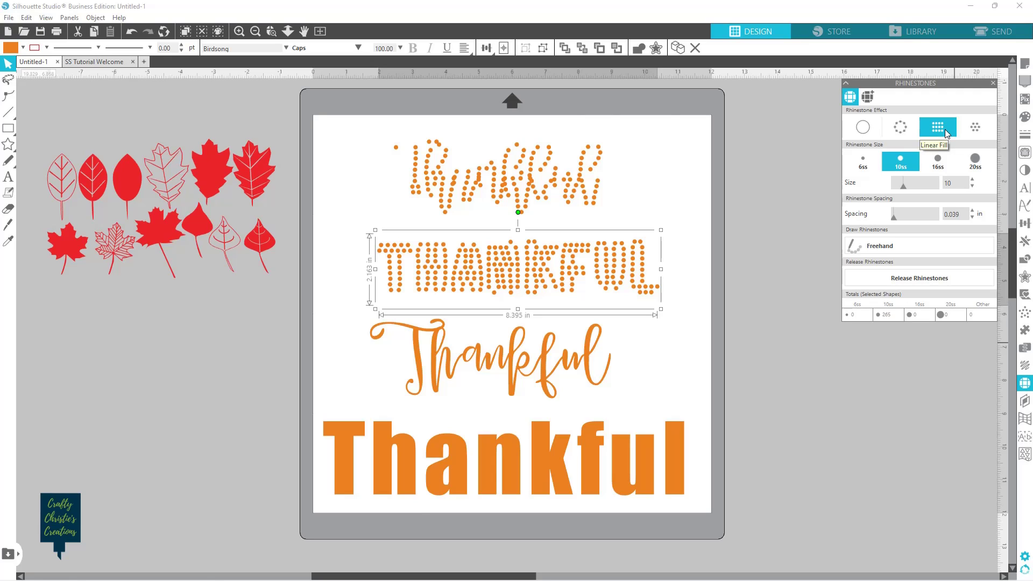
left_click(975, 129)
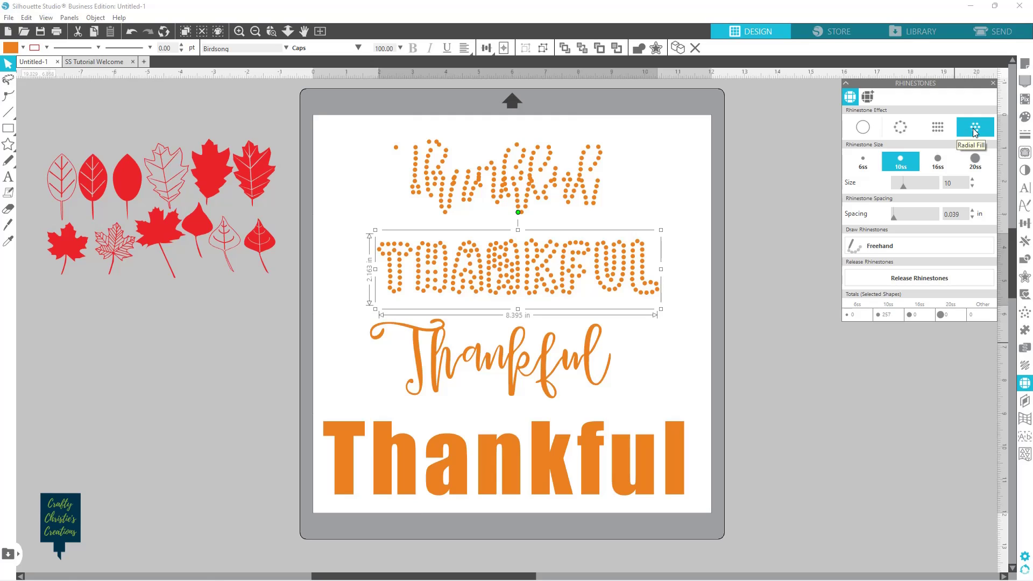
left_click(902, 129)
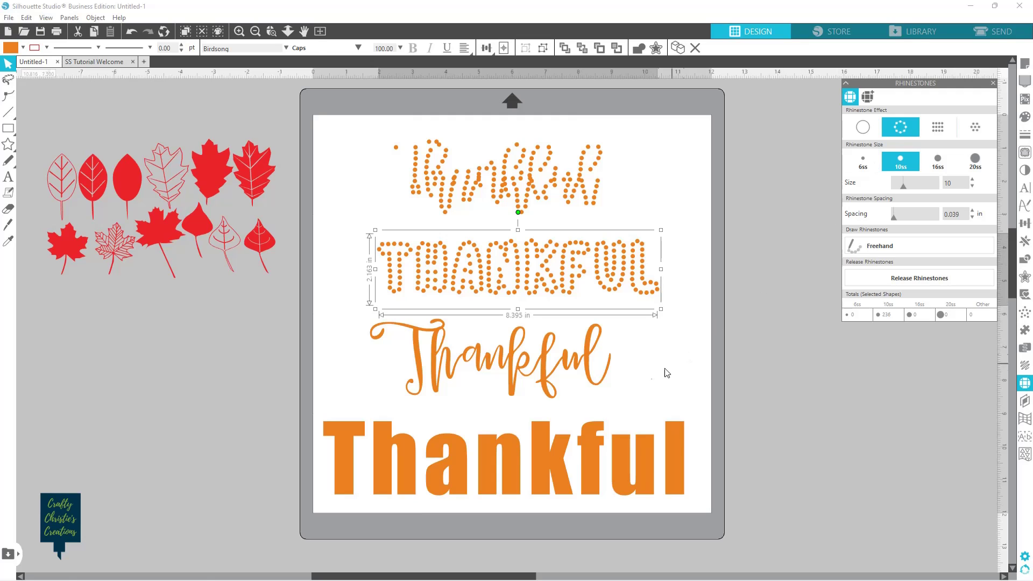
Compare the Edge and Radial Fill rhinestone effects on the third-row script "Thankful" and apply Linear Fill to it.
left_click(587, 366)
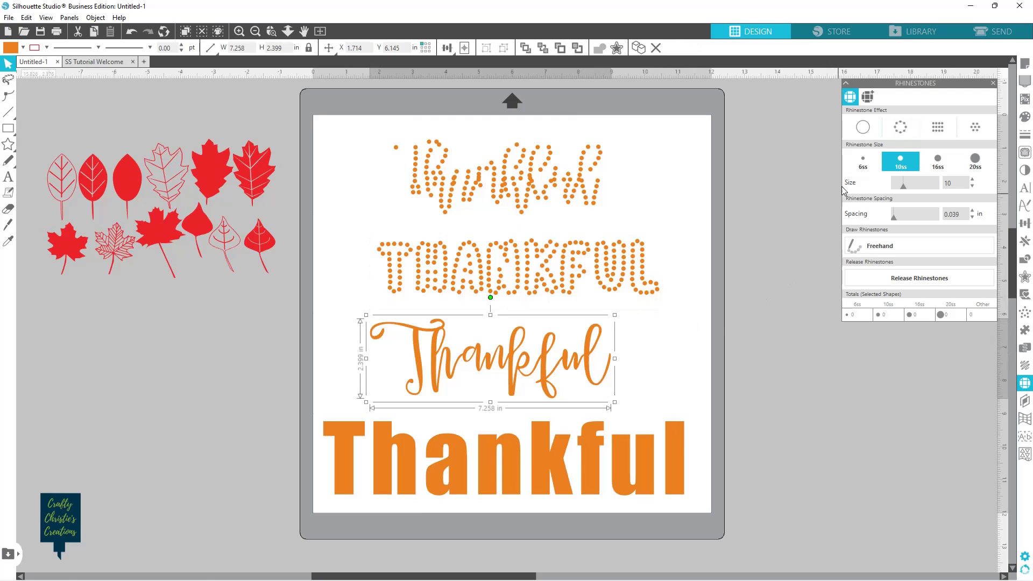
left_click(900, 128)
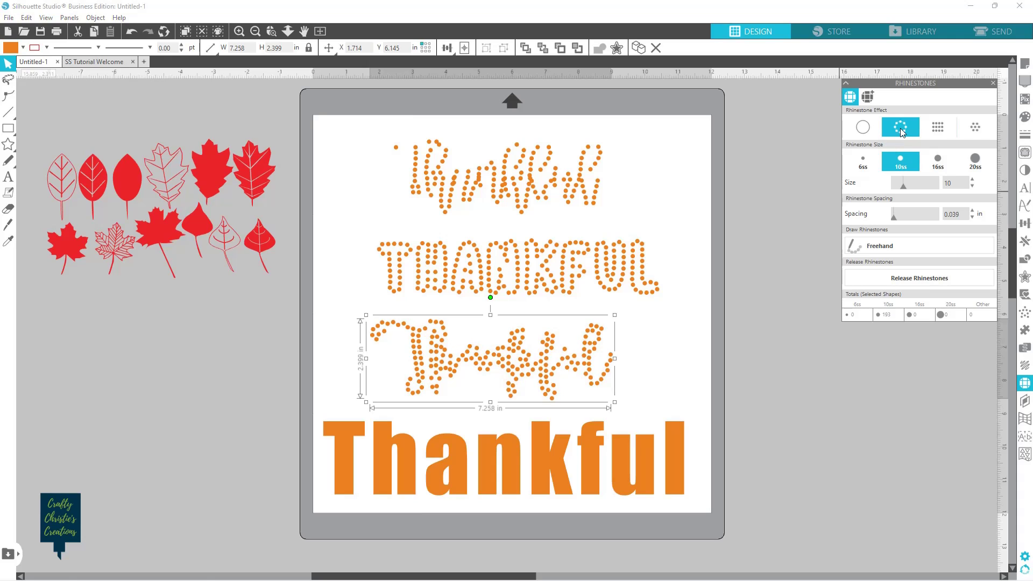
left_click(932, 130)
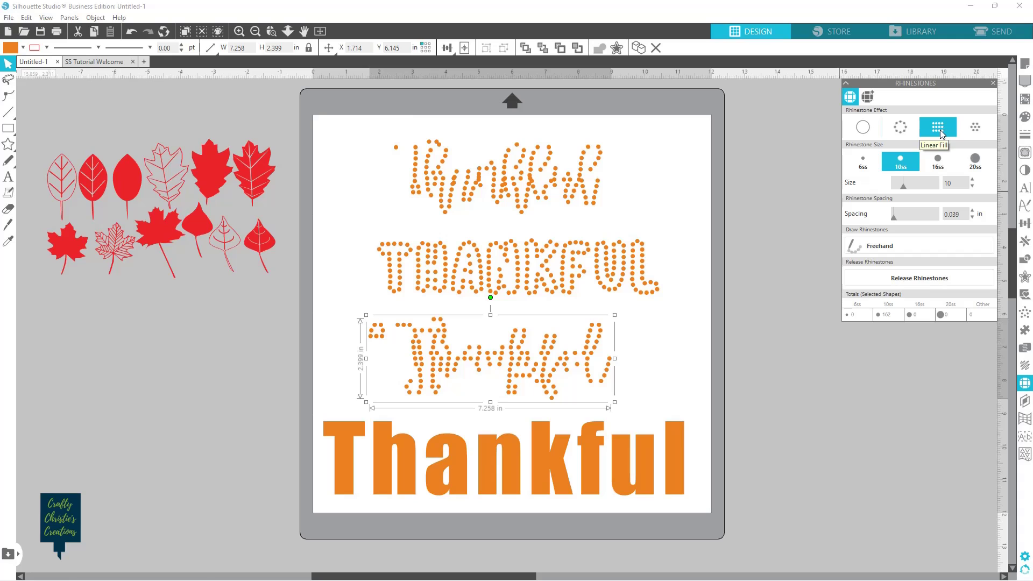
left_click(976, 130)
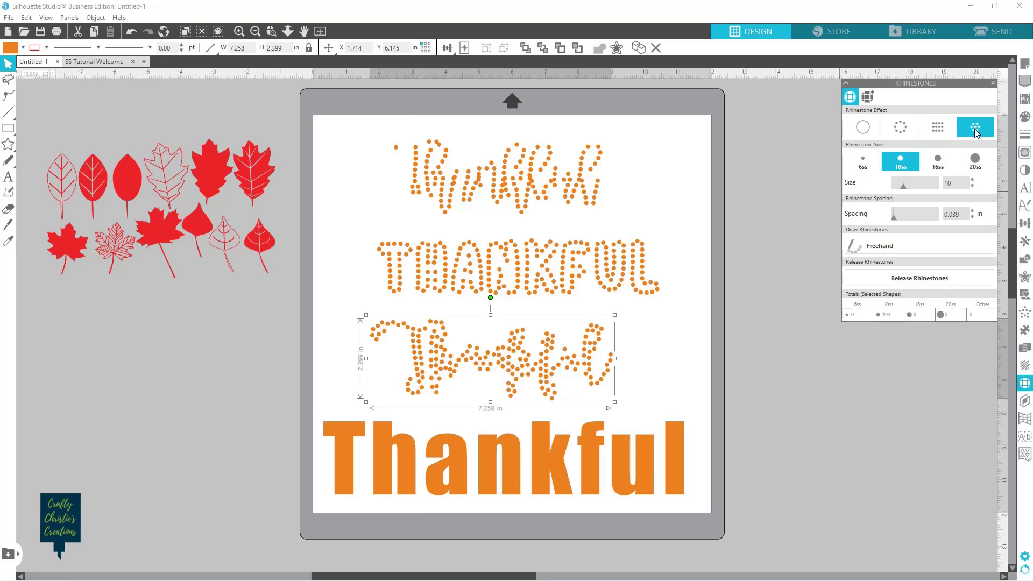
left_click(946, 131)
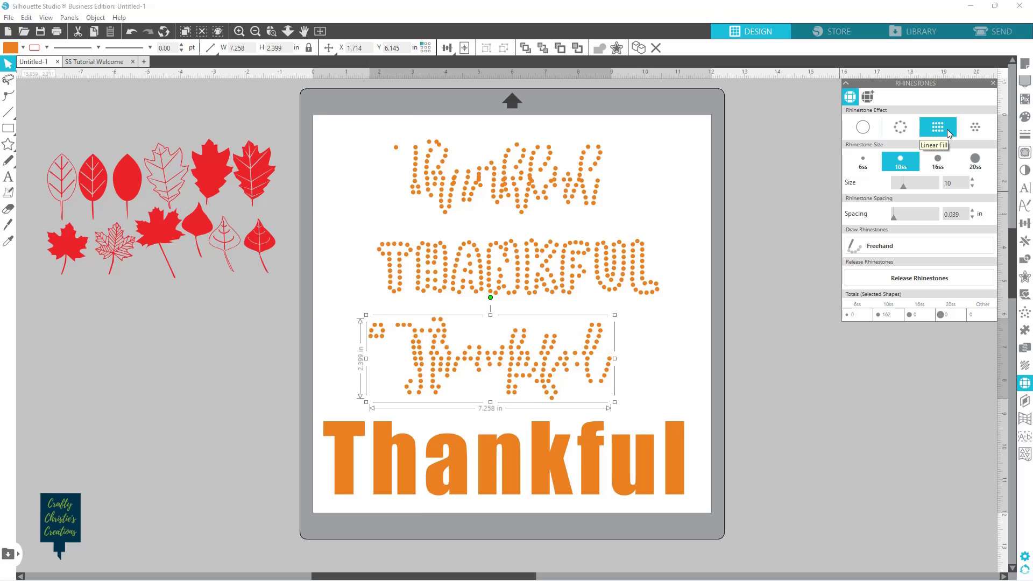
Compare the Edge and Radial Fill rhinestone effects on the bold bottom "Thankful" and apply Linear Fill to it.
left_click(627, 487)
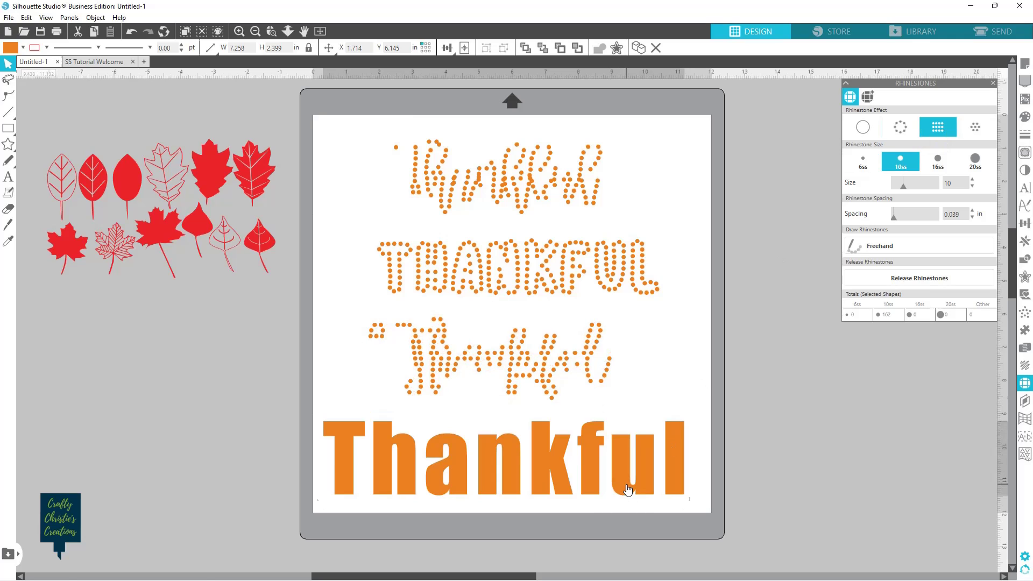
left_click(895, 131)
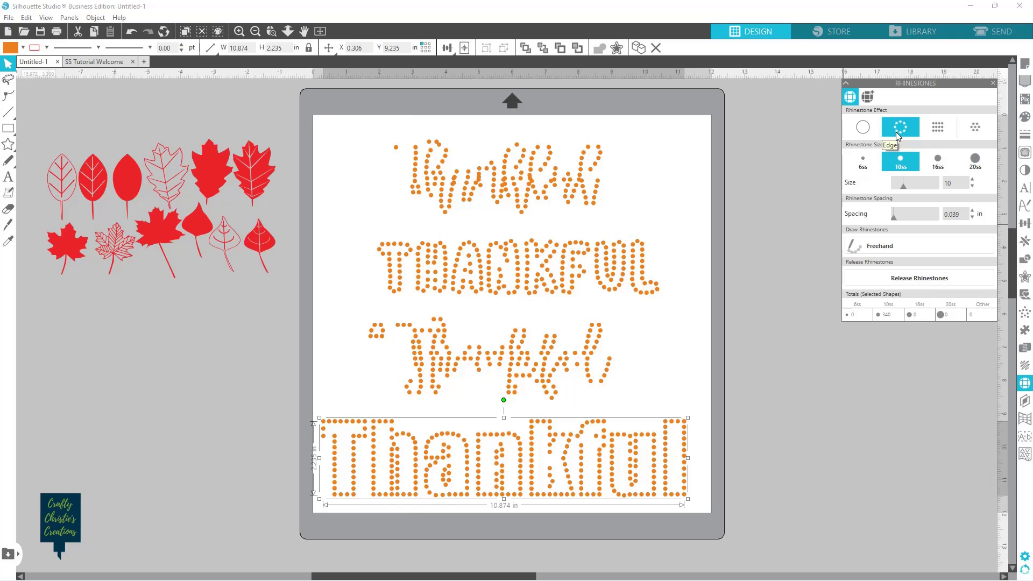
left_click(937, 131)
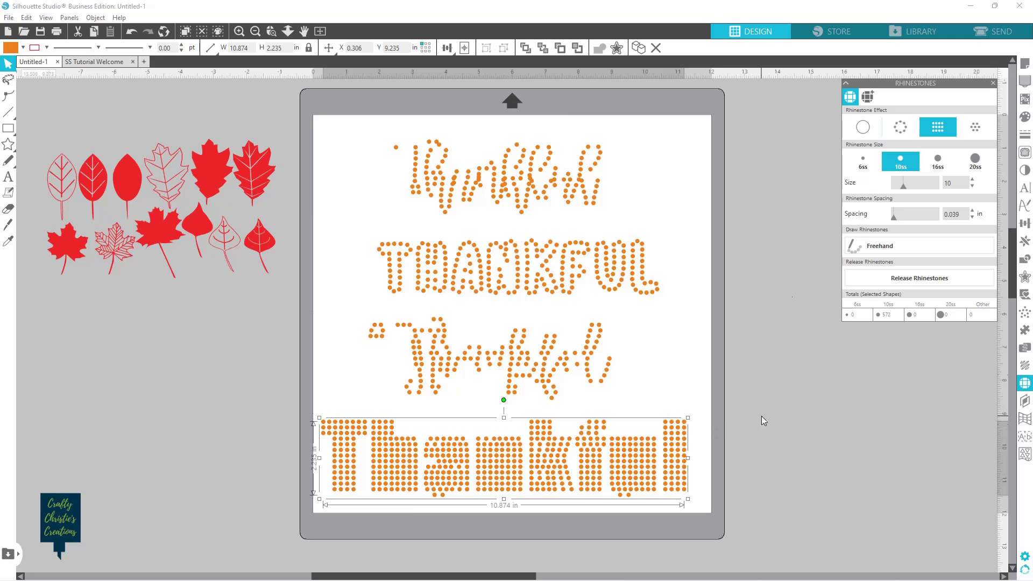
left_click(976, 132)
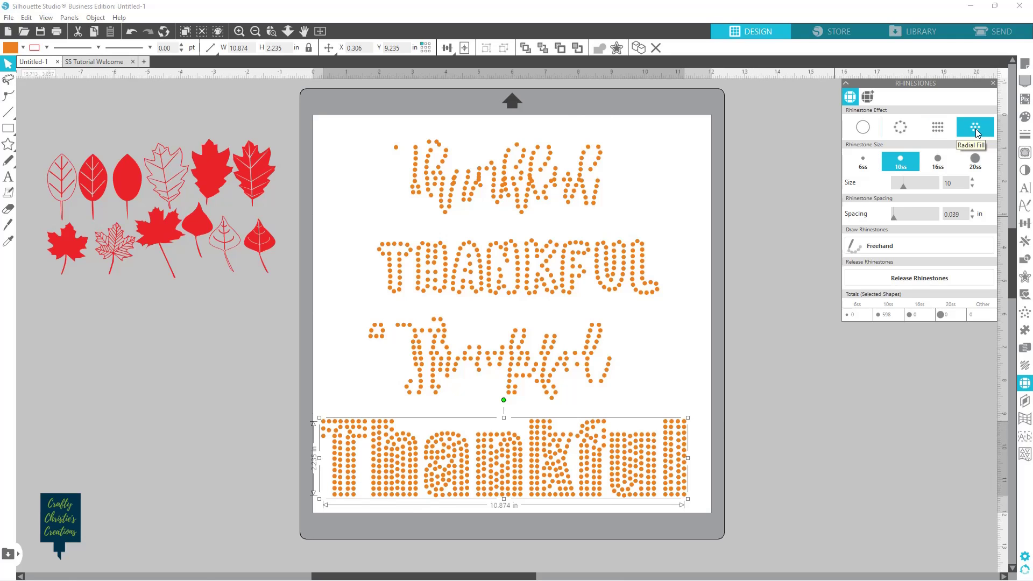
left_click(943, 128)
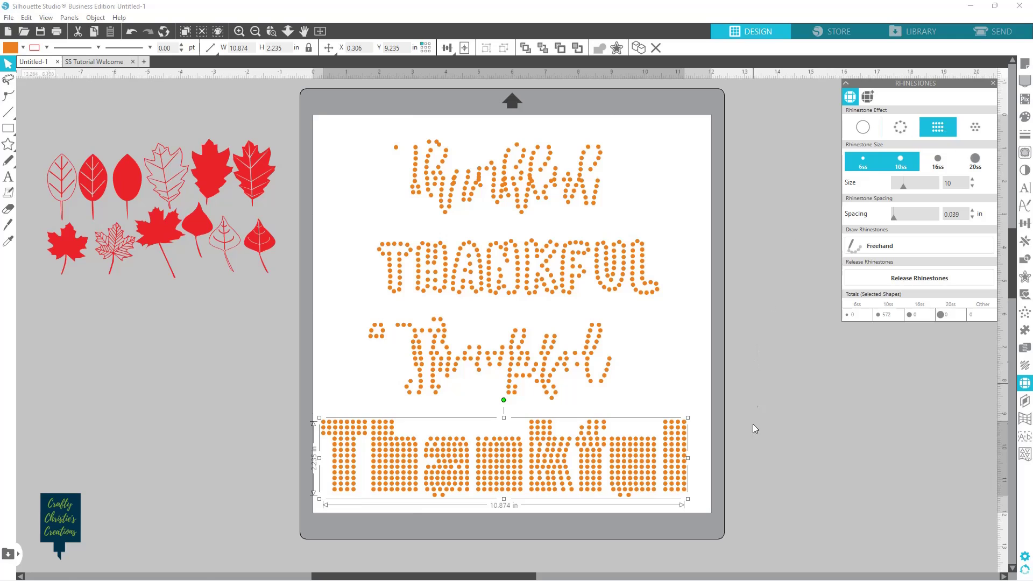
left_click(772, 412)
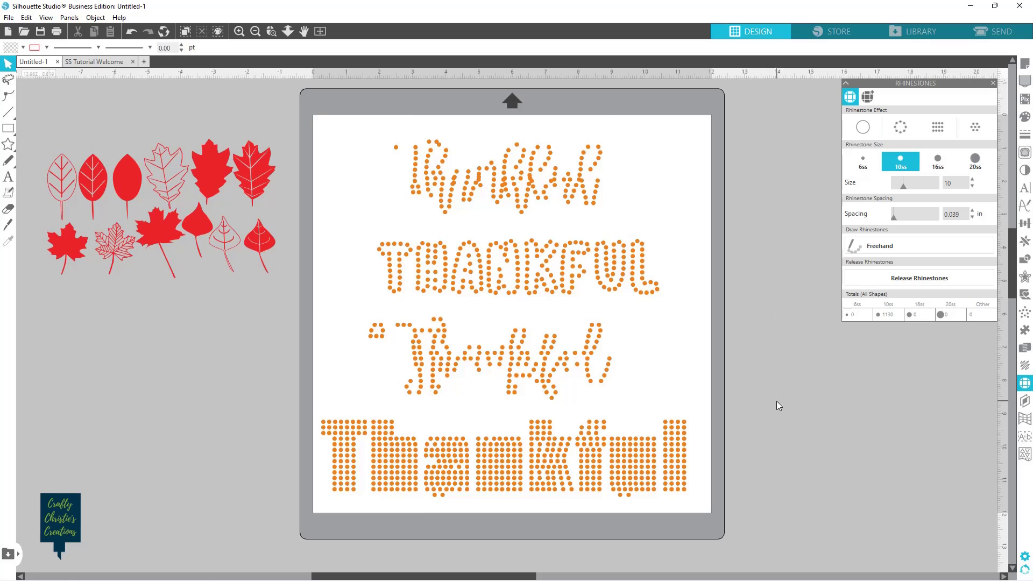
Release the rhinestones of the bold bottom "Thankful" so each stone can be edited individually.
left_click(396, 468)
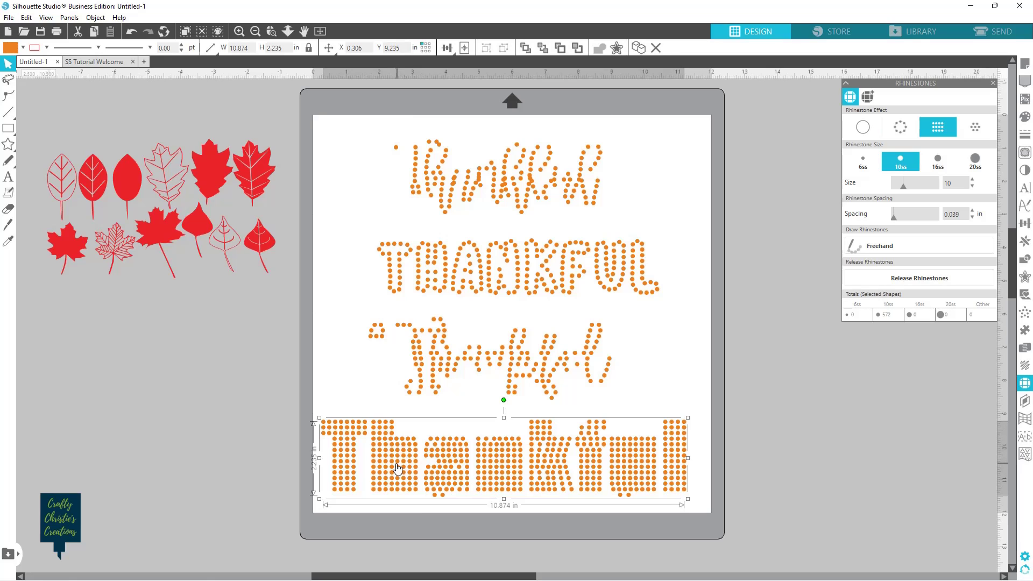
left_click(911, 279)
left_click(876, 426)
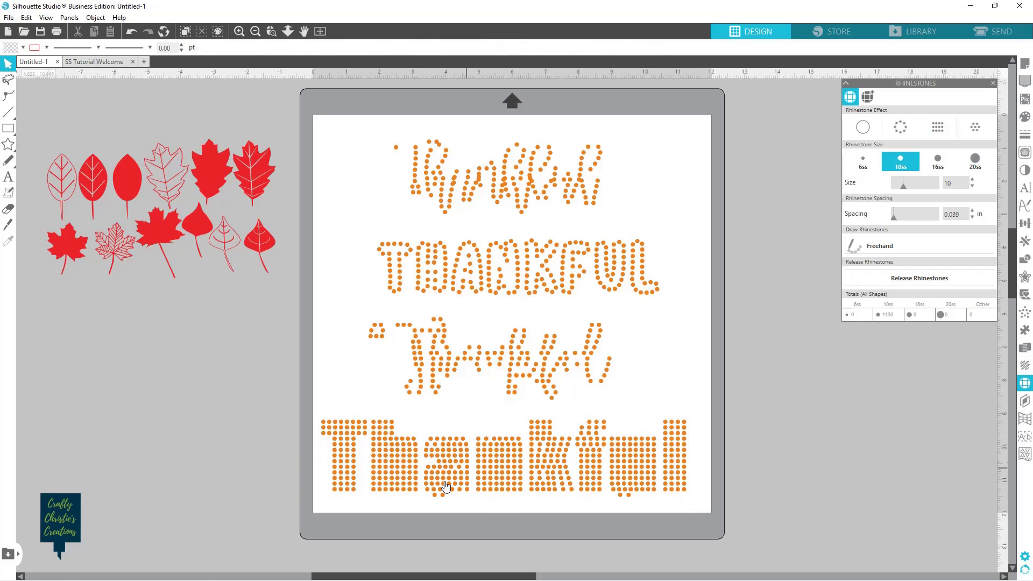
Delete the extra column of rhinestones between the legs of the "h" in the bold bottom "Thankful".
left_click(398, 492)
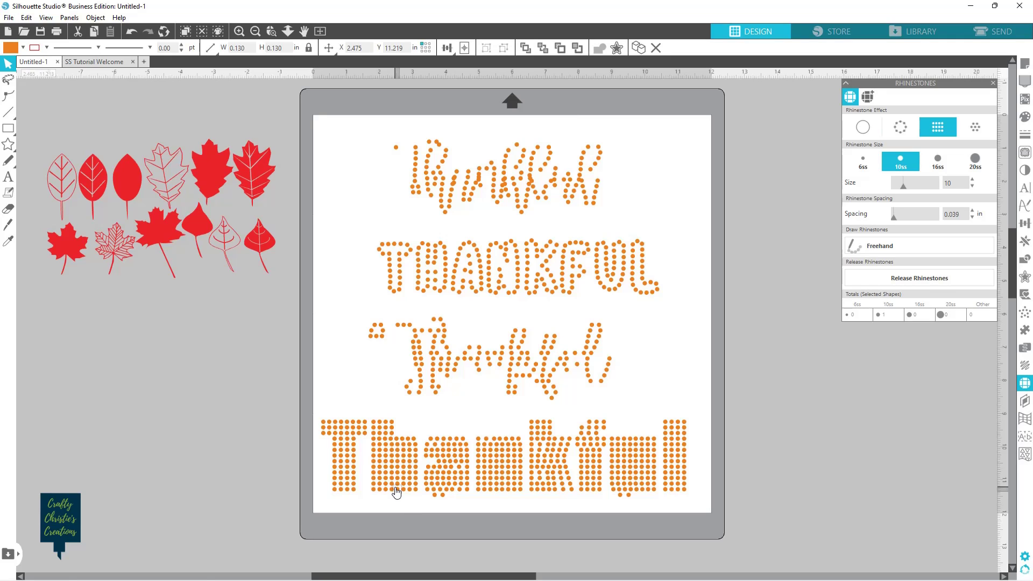
left_click_drag(397, 490, 397, 481)
left_click(397, 485)
left_click(397, 478)
key("Delete")
left_click(397, 474)
key("Delete")
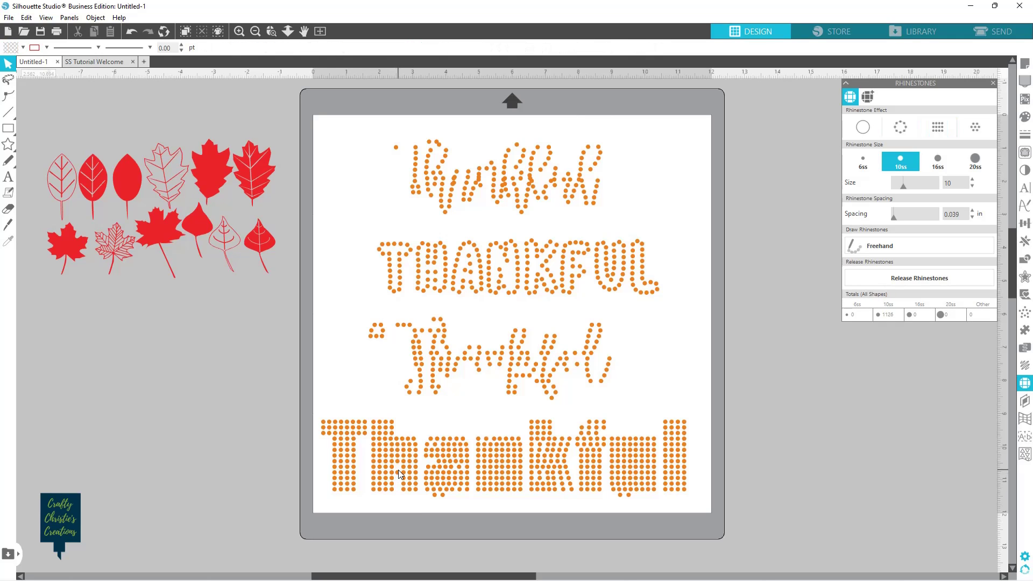
left_click(398, 478)
key("Delete")
Delete the stray rhinestones protruding below the "a" and the "u" in the bold bottom "Thankful".
left_click(441, 496)
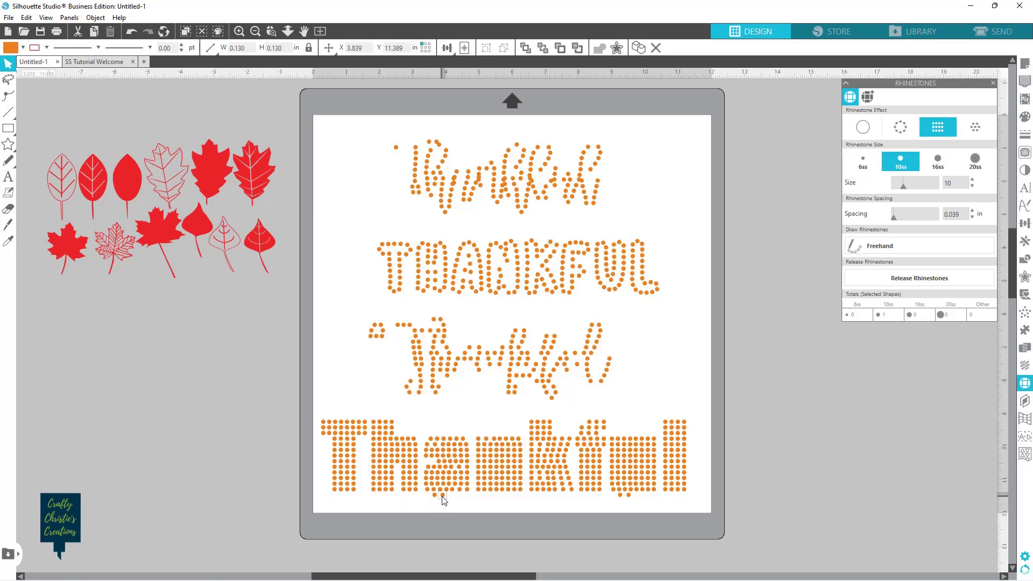
key("Delete")
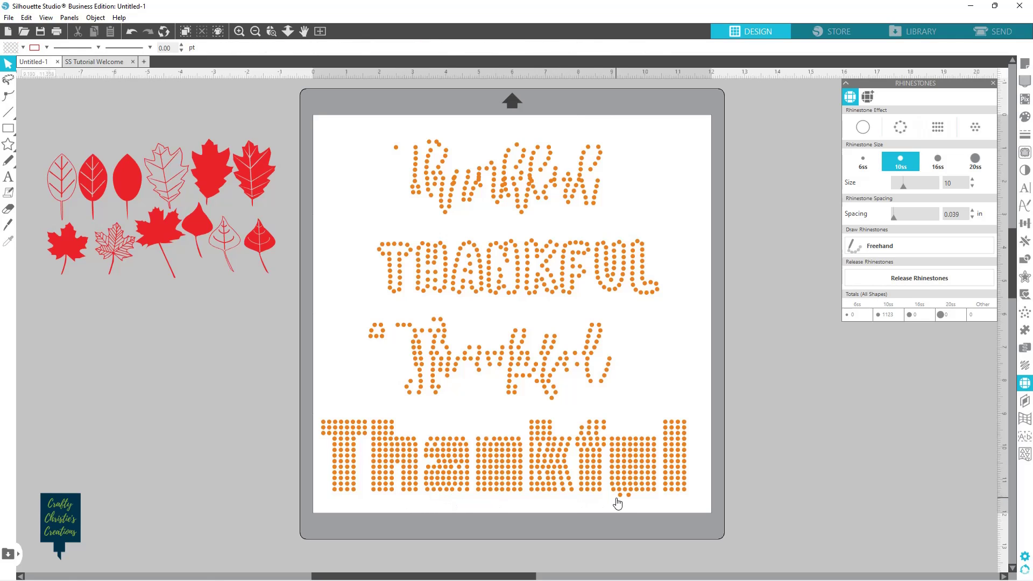
left_click(619, 496)
key("Delete")
left_click(627, 495)
key("Delete")
Delete the extra rhinestones filling the opening between the two legs of the "u" in the bold bottom "Thankful".
left_click(634, 440)
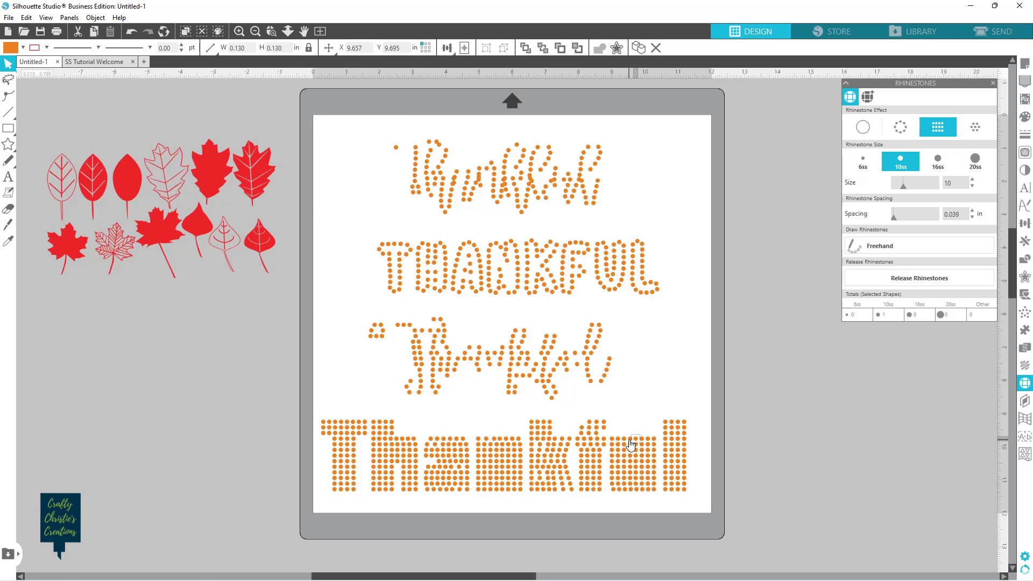
left_click(625, 440, "shift")
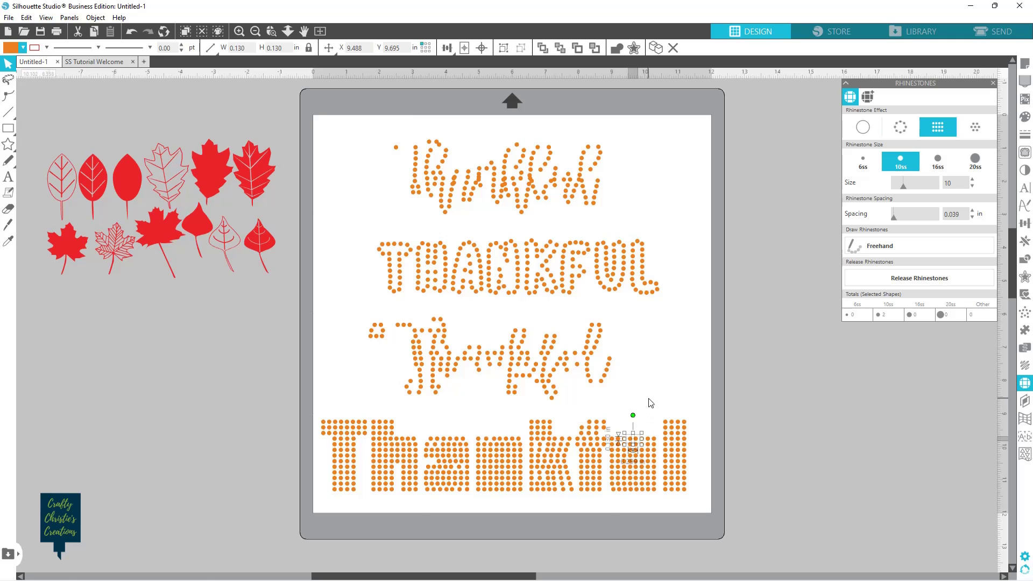
key("Delete")
left_click_drag(628, 434, 637, 476)
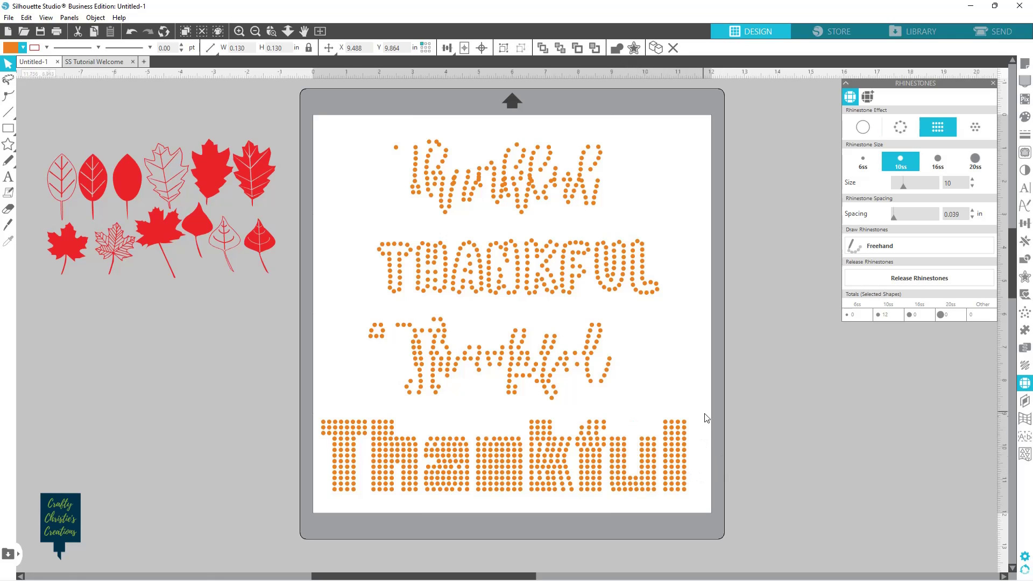
left_click(608, 503)
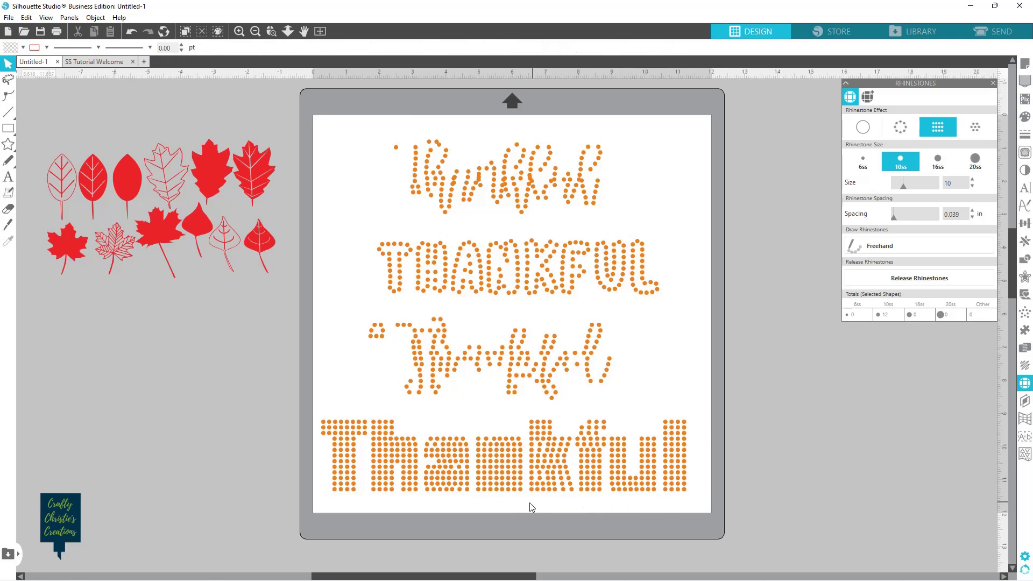
Delete the rhinestones inside the lower counter of the "a" in the bold bottom "Thankful".
left_click(444, 479)
key("Delete")
left_click(450, 479)
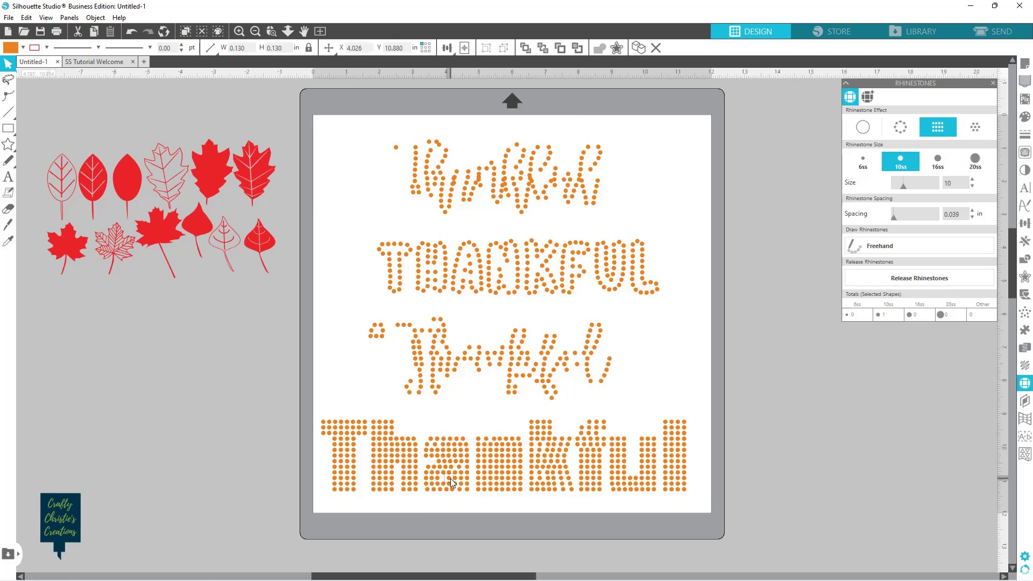
key("Delete")
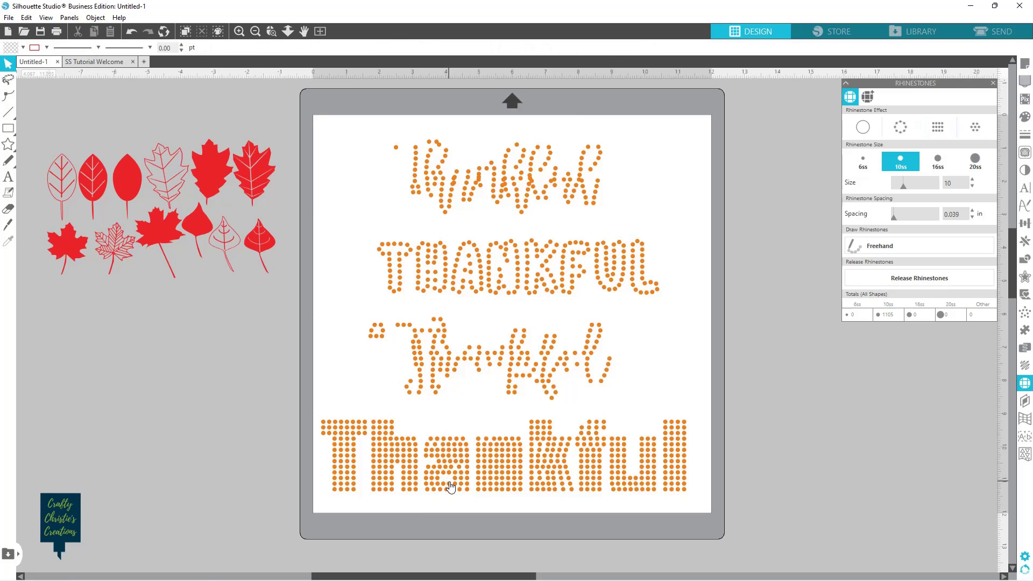
Delete the extra rhinestones one by one between the legs of the "n" in the bold bottom "Thankful".
left_click(499, 490)
left_click(522, 521)
left_click(502, 485)
key("Delete")
left_click(498, 490)
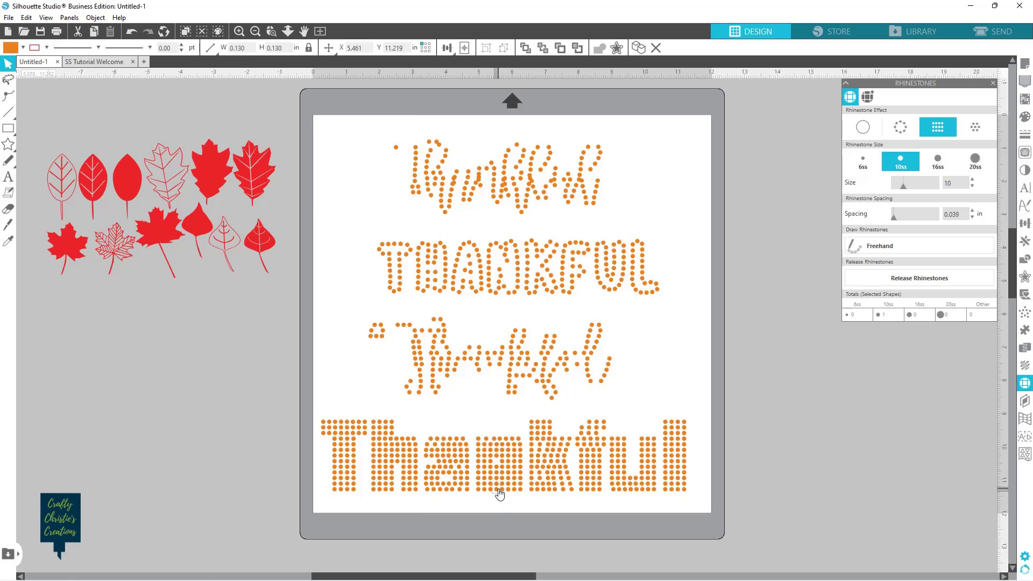
key("Escape")
left_click(501, 490)
key("Delete")
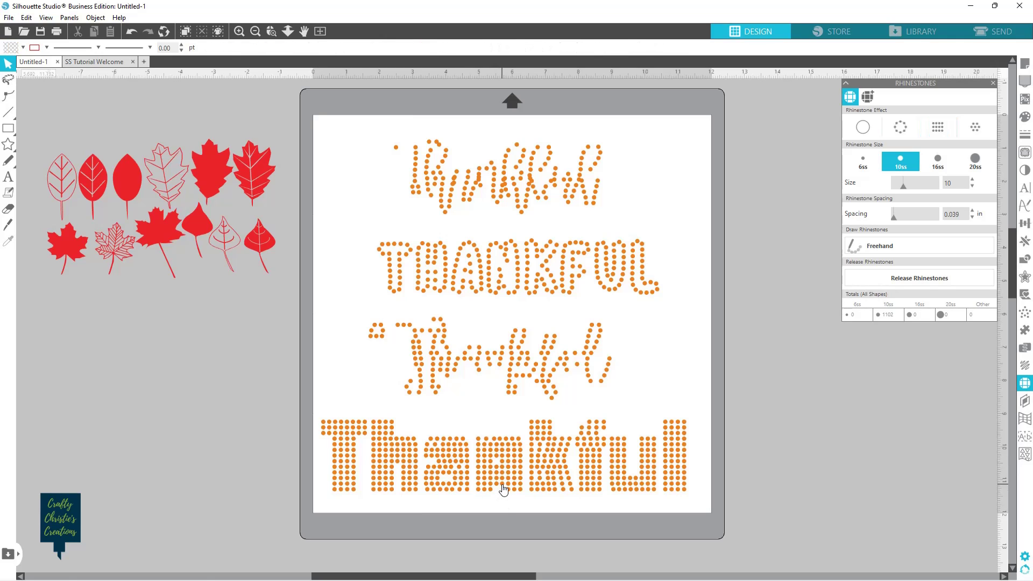
left_click(499, 488)
key("Delete")
left_click(498, 485)
key("Delete")
left_click(500, 484)
key("Delete")
left_click(503, 481)
key("Delete")
left_click(503, 477)
key("Delete")
left_click(502, 475)
key("Delete")
left_click(498, 472)
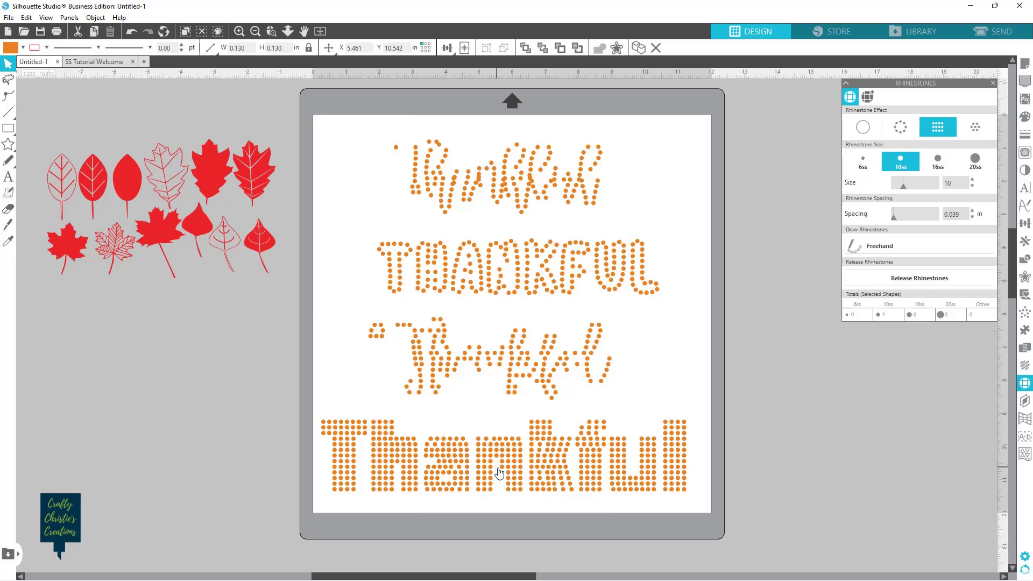
key("Delete")
left_click(500, 475)
key("Delete")
left_click(502, 479)
key("Delete")
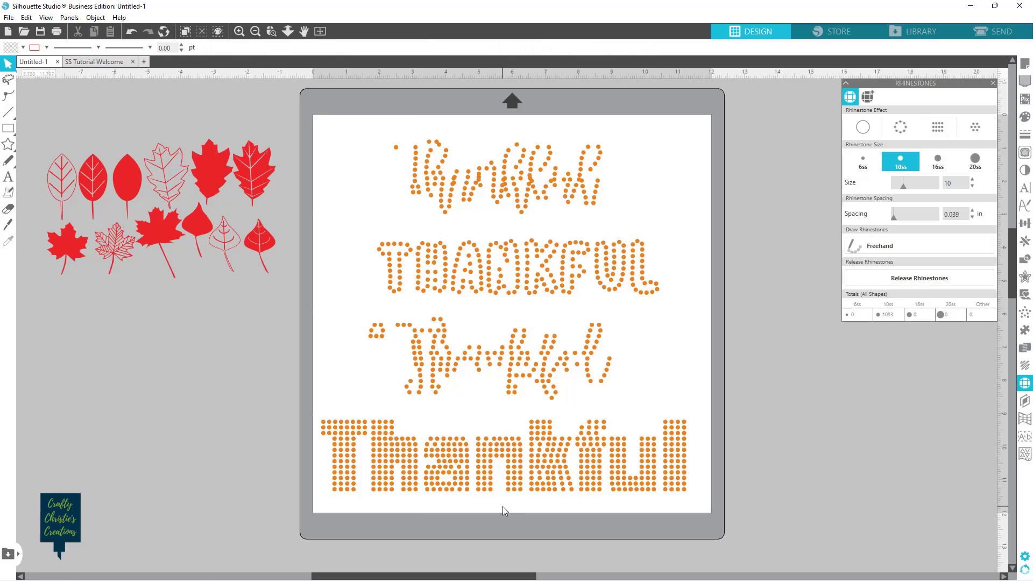
Delete the column of rhinestones along the inner edge of the "h"'s left leg in the bold bottom "Thankful".
left_click(393, 489)
key("Delete")
left_click(392, 483)
key("Delete")
left_click(392, 478)
key("Delete")
left_click(392, 472)
key("Delete")
left_click(392, 467)
key("Delete")
Remove an extra rhinestone at the bowl of the bold "a" and nudge the neighbouring stones left and up to open the letter.
left_click(440, 464)
key("Delete")
left_click(460, 468)
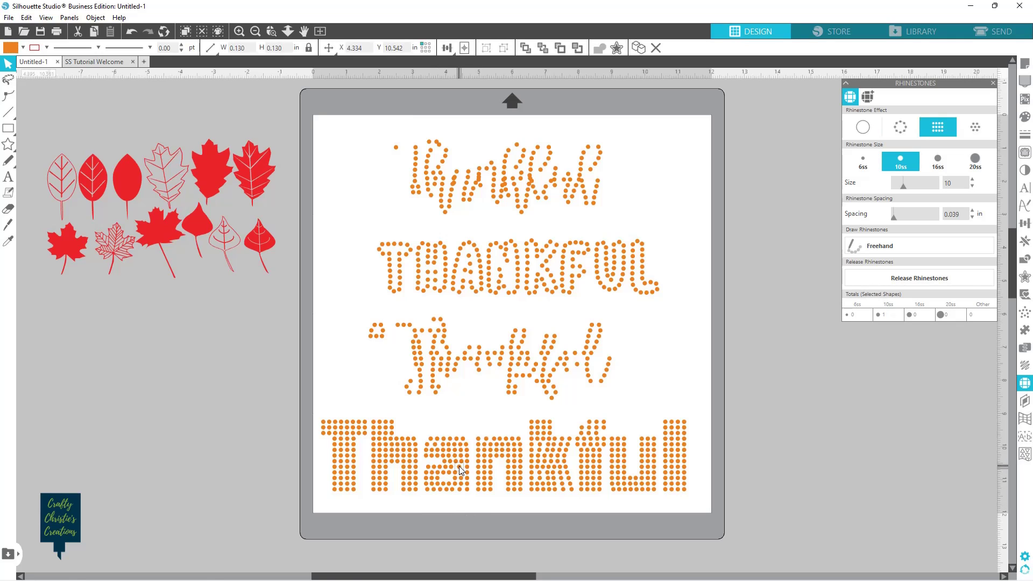
key("Left")
left_click_drag(463, 467, 468, 466)
key("Left")
key("Up")
left_click(471, 507)
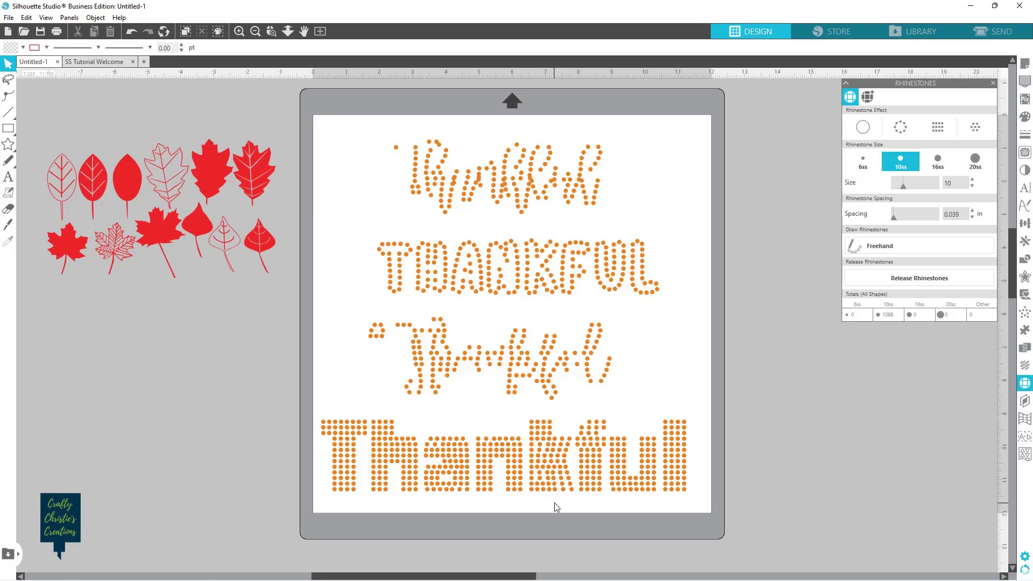
Nudge two rhinestones in the lower stem of the bold "k" to the left, closer to the neighbouring stones.
left_click(539, 476)
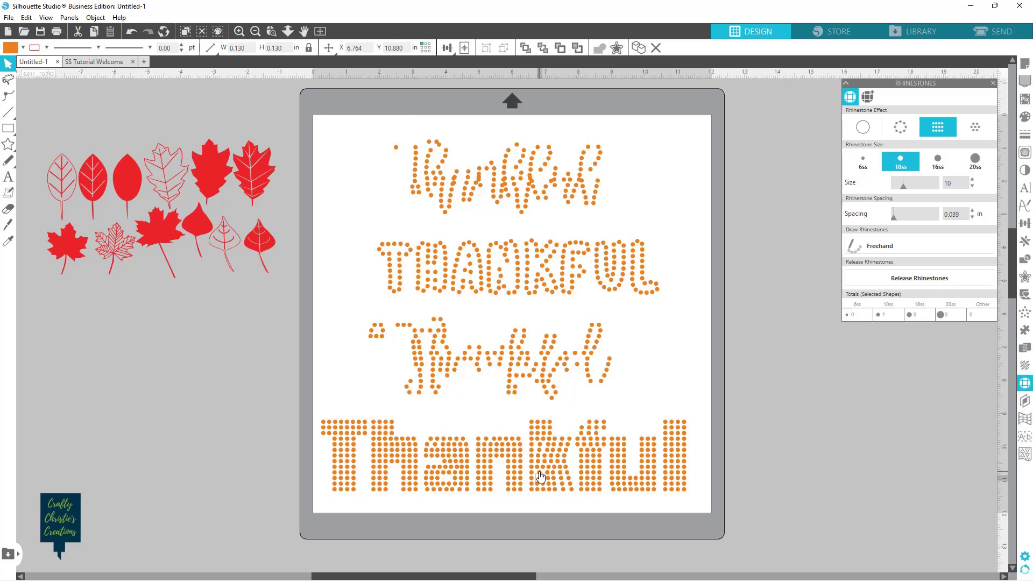
left_click(539, 469, "shift")
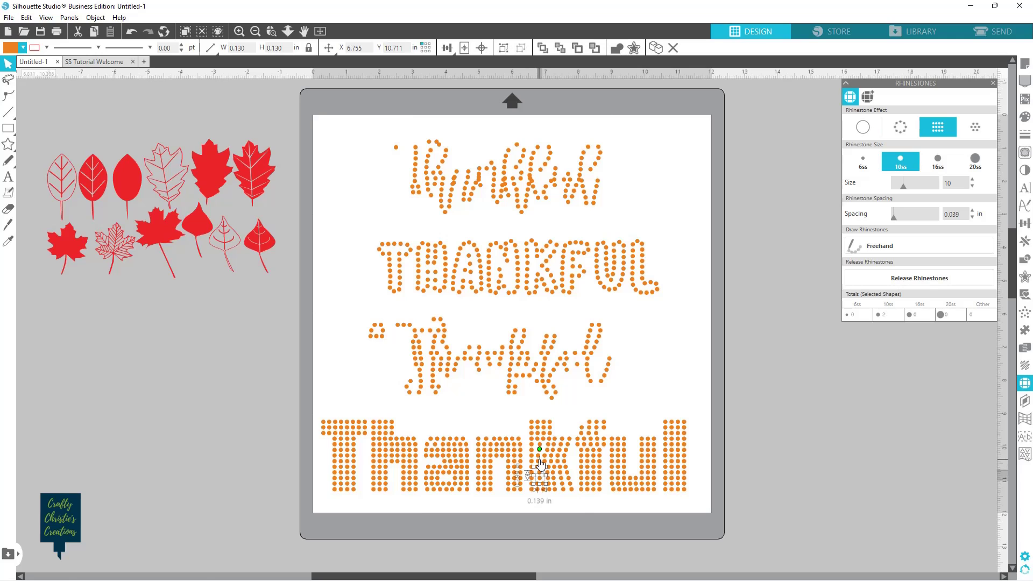
key("Left")
key("Left")
key("Left")
key("Left")
key("Left")
left_click(559, 523)
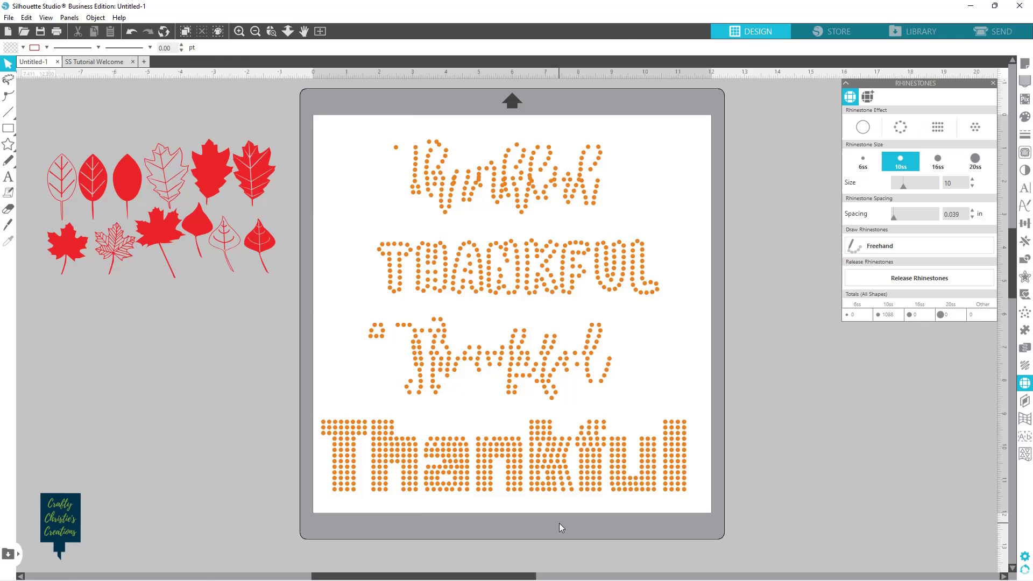
Nudge two rhinestones in the middle of the bold "k"'s stem slightly to the left.
left_click(538, 461)
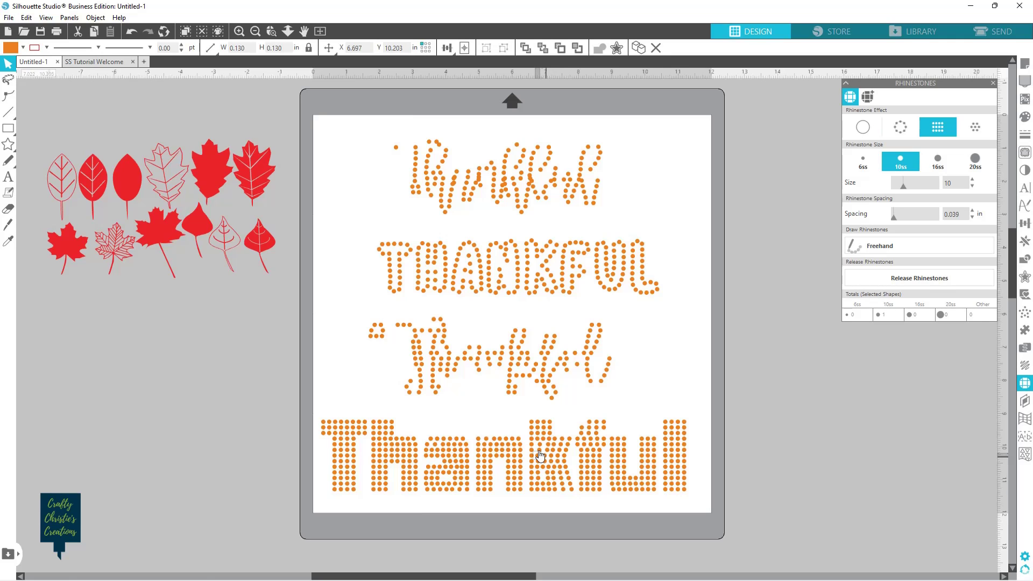
left_click_drag(538, 456, 540, 448)
left_click(538, 443, "shift")
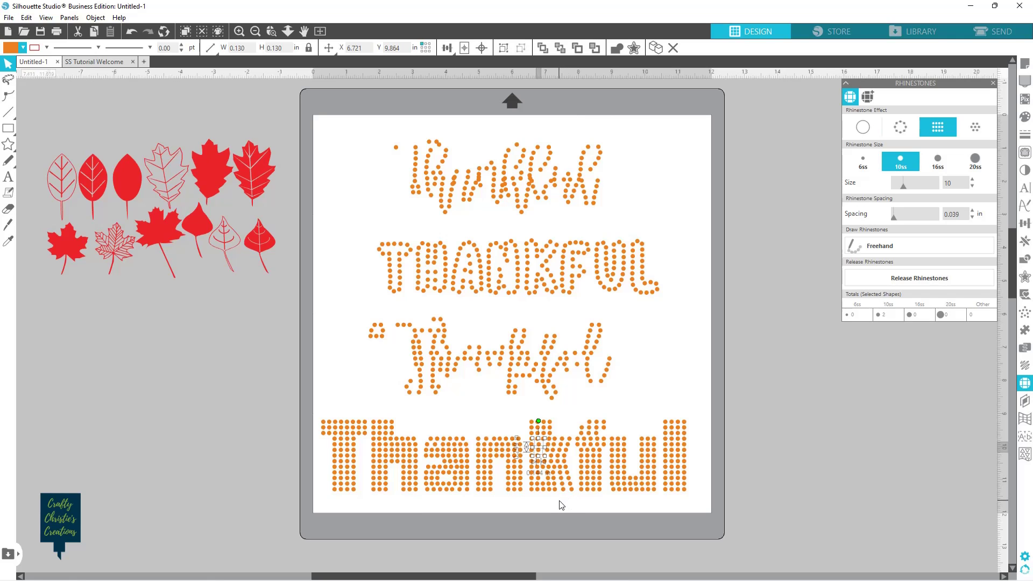
key("Left")
left_click(553, 503)
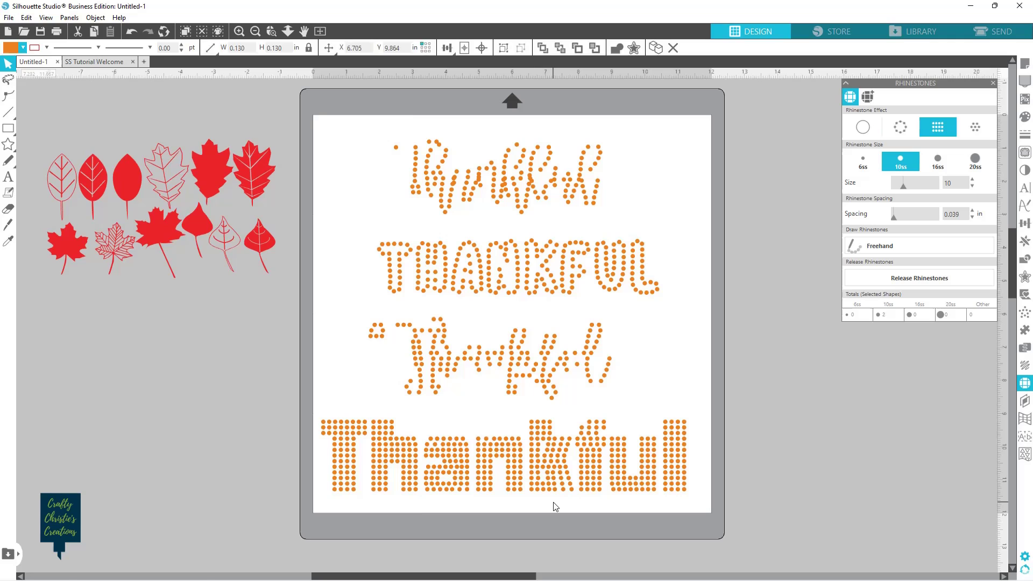
Duplicate the two rhinestones in the lower stem of the bold "k" and place the copies in the gap beside them.
left_click(539, 477)
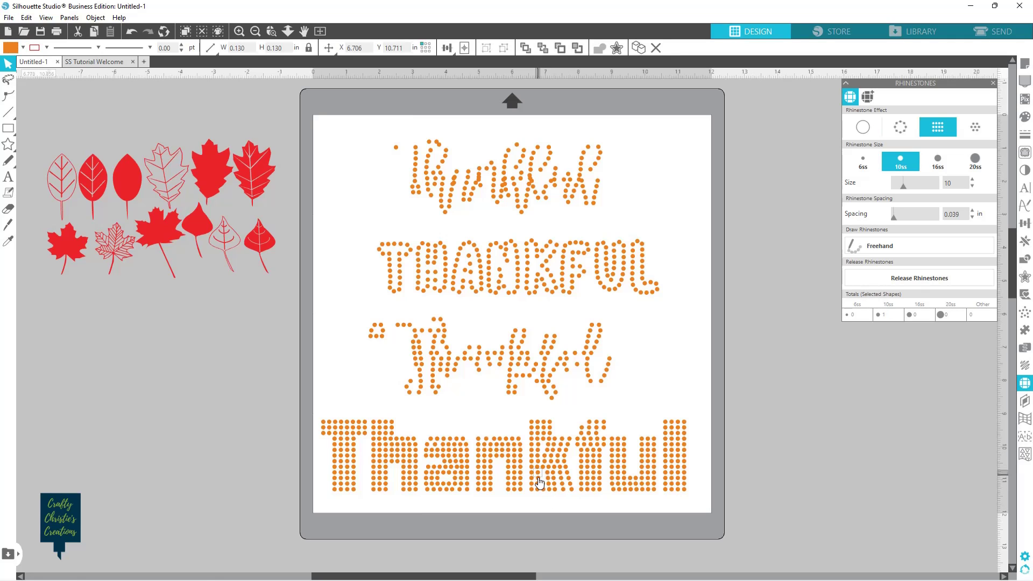
left_click(540, 480, "shift")
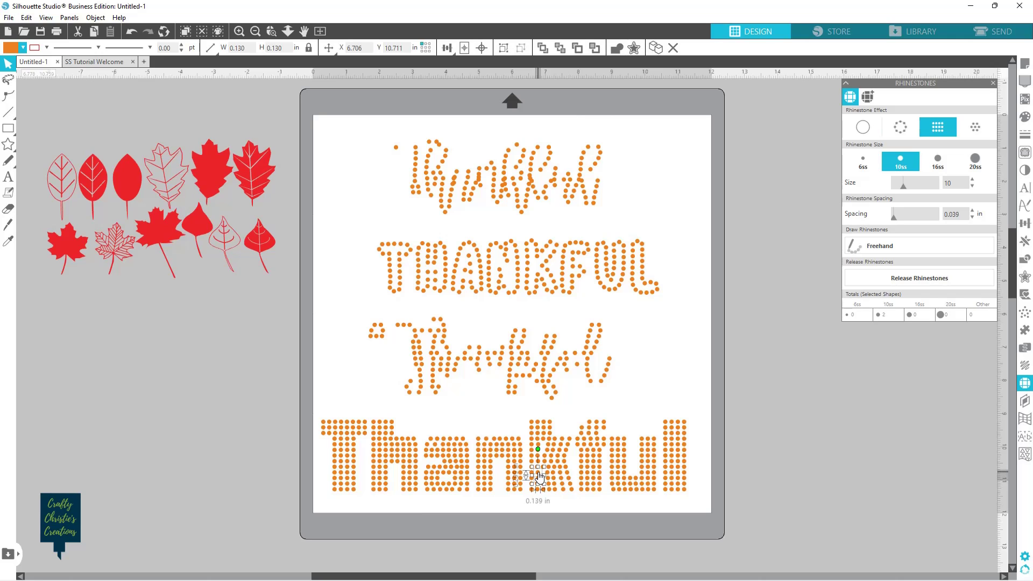
left_click_drag(540, 474, 544, 472)
left_click(554, 501)
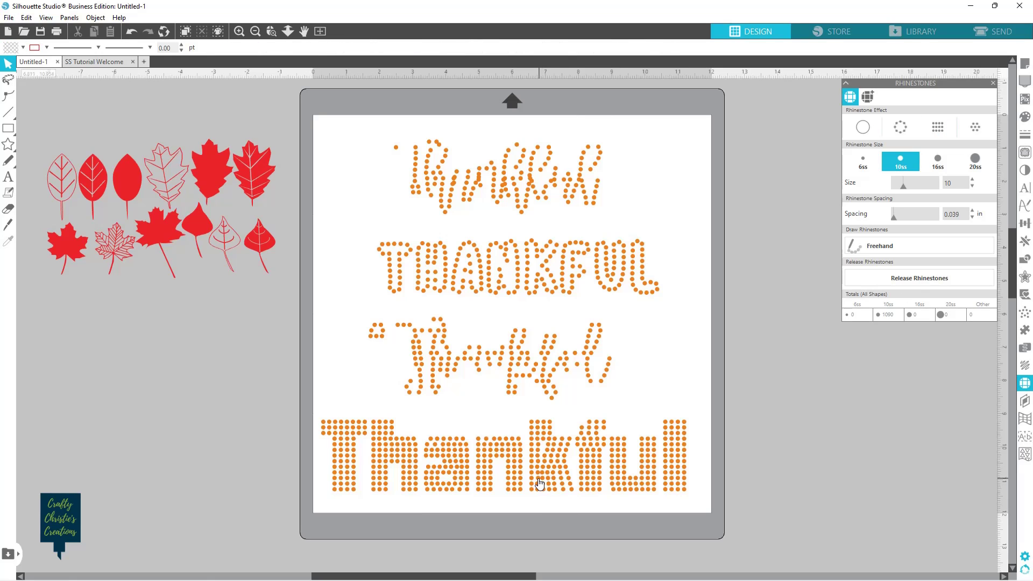
left_click(539, 482)
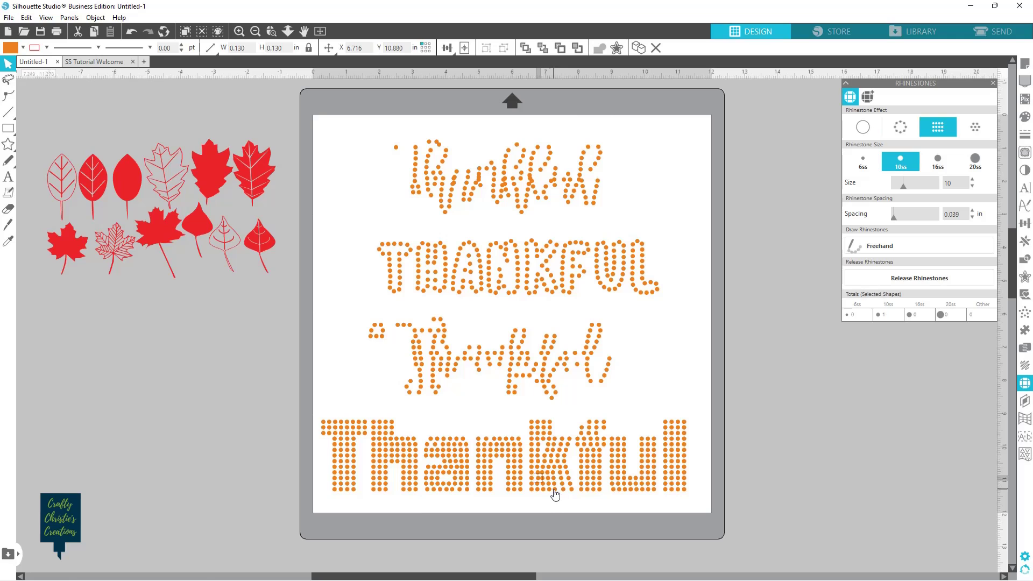
mouse_move(539, 482)
left_mouse_down()
mouse_move(543, 447)
mouse_move(537, 463)
left_mouse_up()
key("ctrl+z")
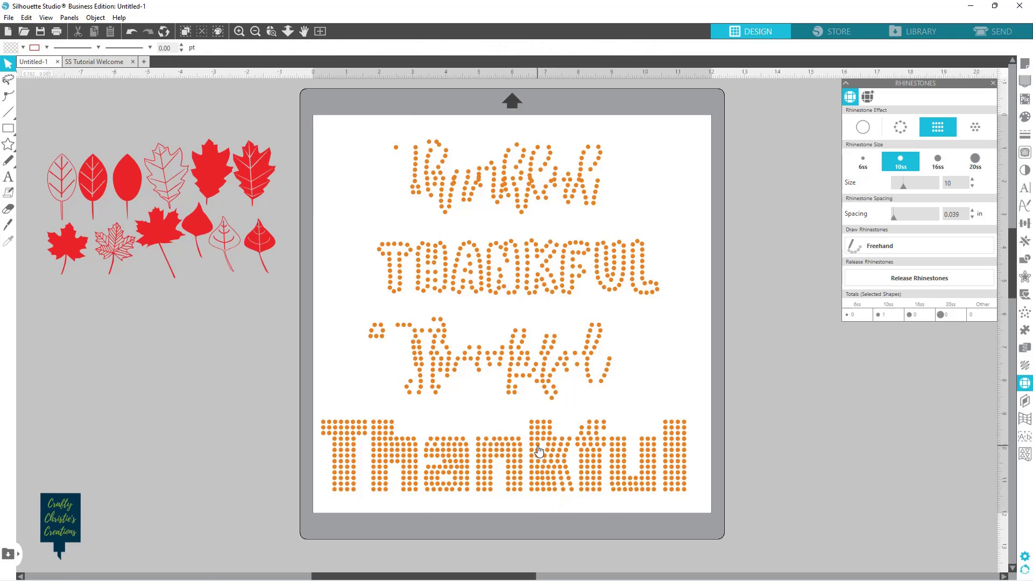
Fill the gap in the middle of the bold "k"'s stem with copied rhinestones and adjust their positions.
left_click_drag(546, 455, 539, 448)
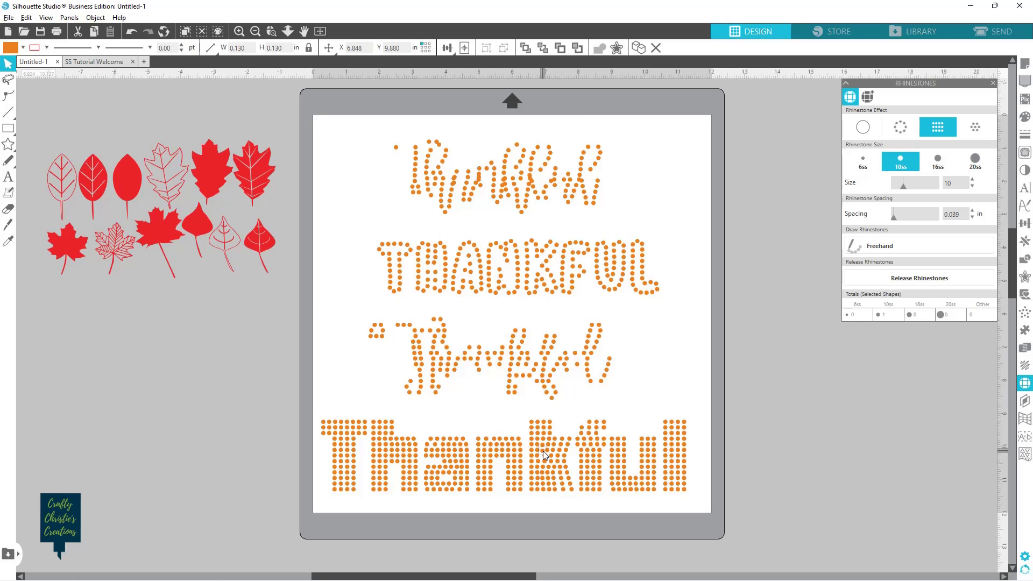
left_click_drag(543, 451, 544, 457)
left_click_drag(541, 457, 539, 462)
left_click(558, 469)
left_click(542, 455)
left_click(763, 451)
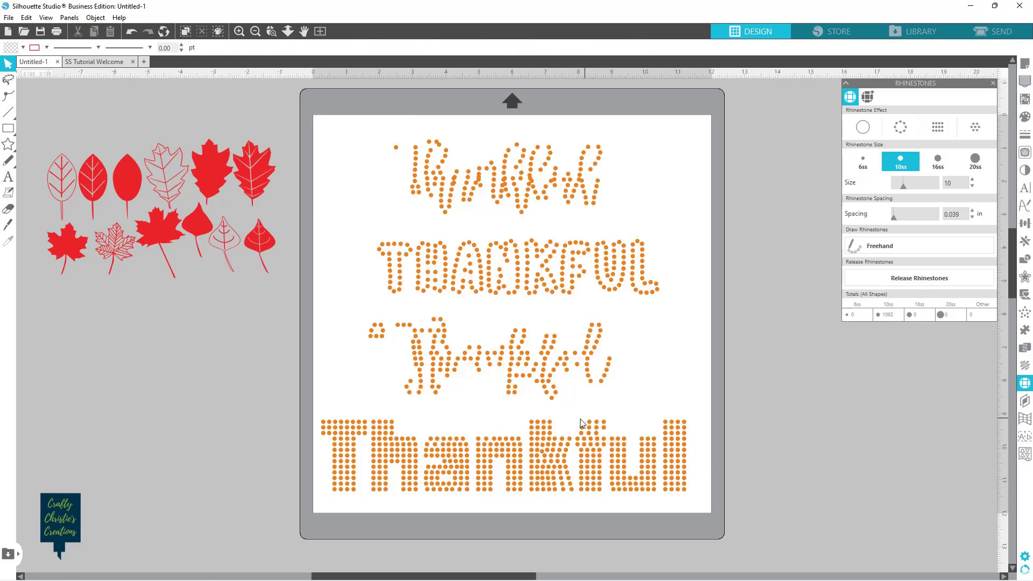
Remove the rightmost column of rhinestones from the upper stem of the bold "k".
left_click(553, 426)
left_click_drag(553, 426, 554, 432)
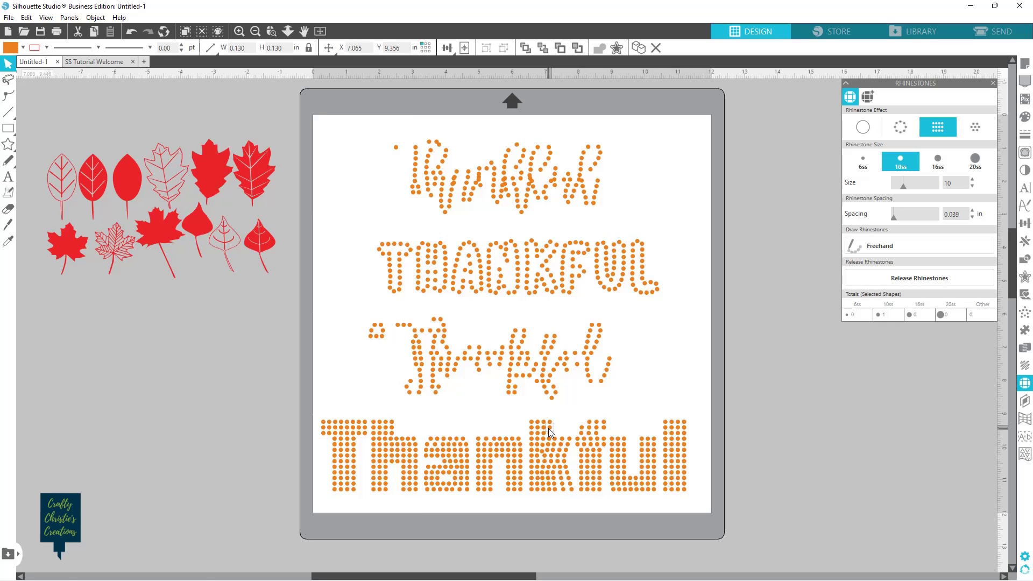
mouse_move(550, 427)
left_mouse_down()
mouse_move(548, 444)
mouse_move(550, 434)
left_mouse_up()
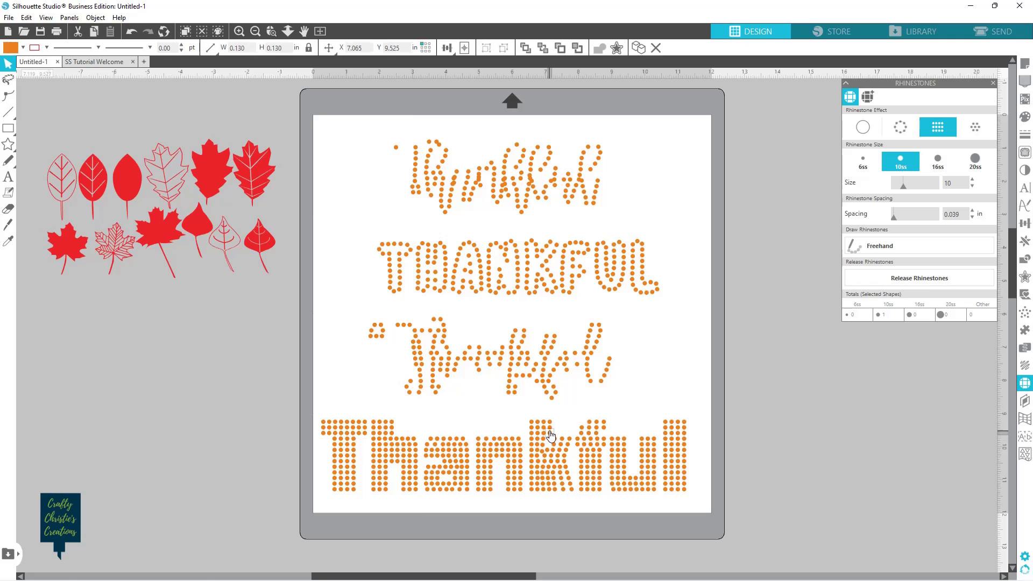
left_click(570, 411)
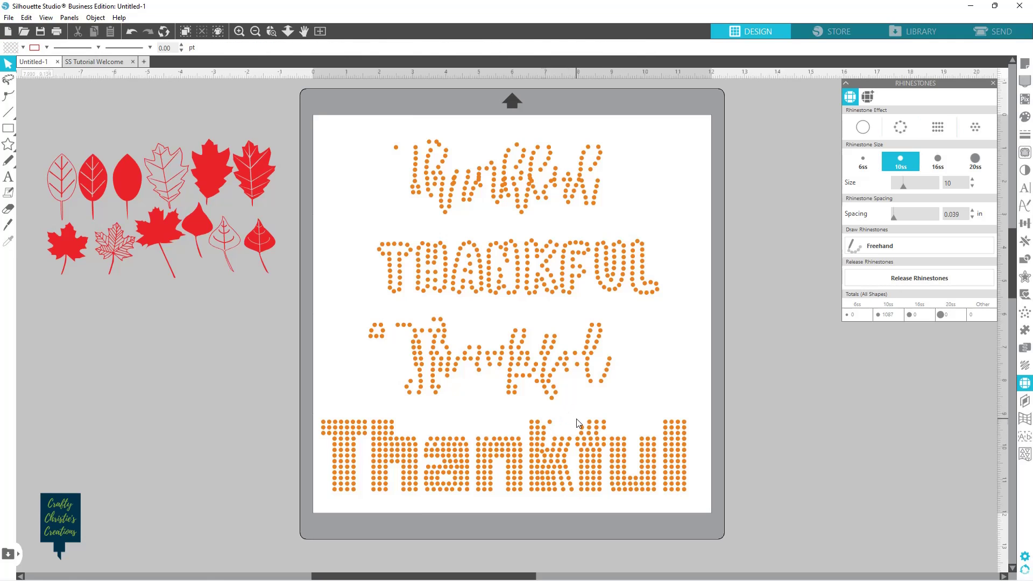
left_click(549, 424)
left_click_drag(550, 424, 558, 427)
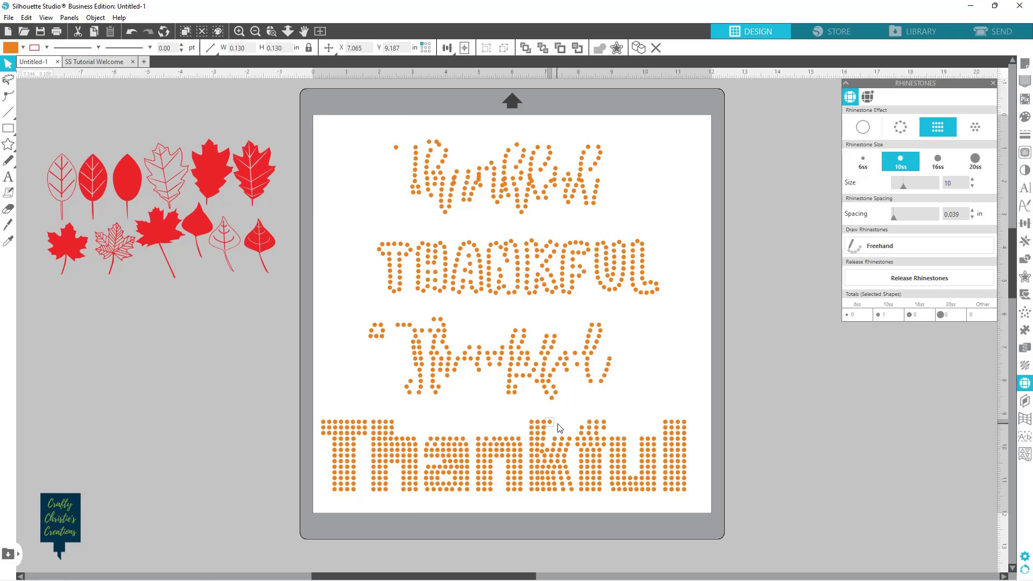
left_click(561, 428)
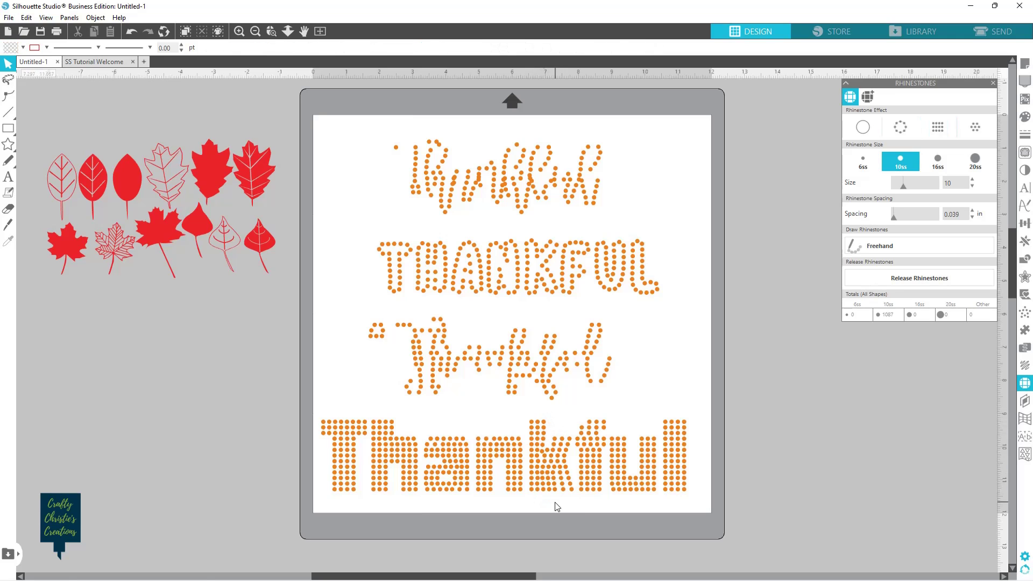
Delete the extra rhinestones between the stem and the lower leg of the bold "k".
left_click(549, 488)
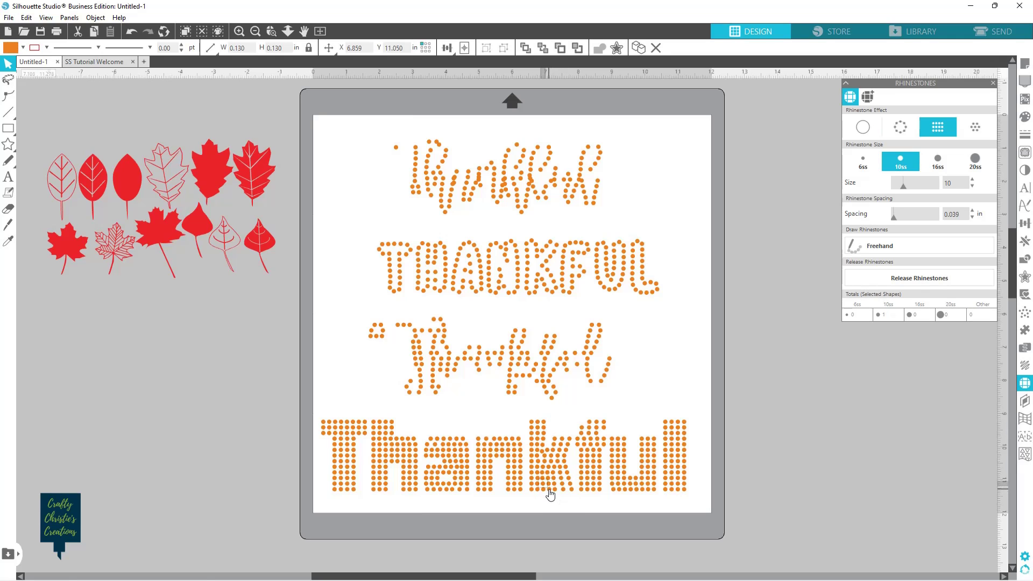
left_click_drag(549, 494, 551, 496)
left_click(546, 485)
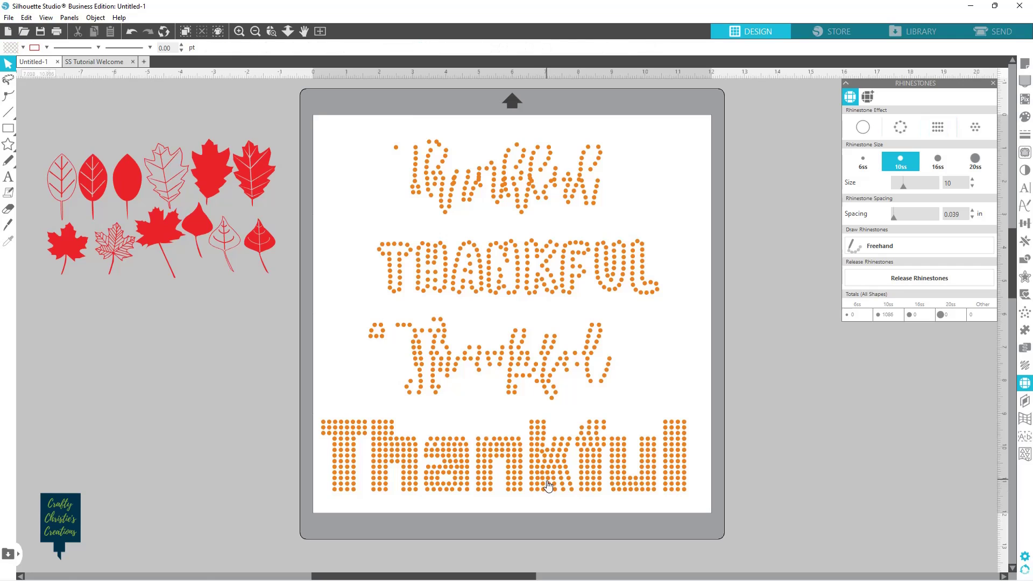
left_click(549, 483)
key("Delete")
left_click(548, 478)
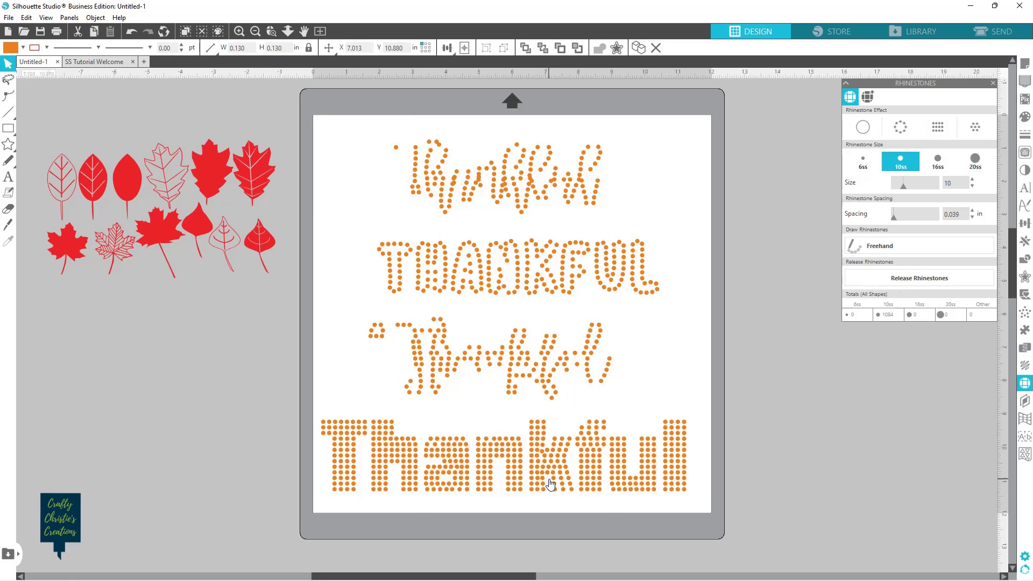
key("Delete")
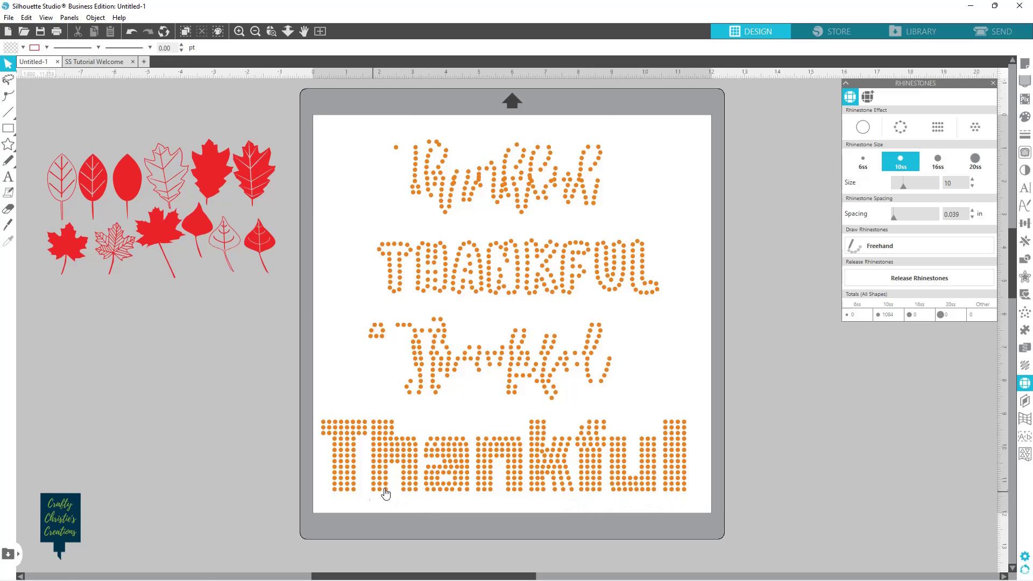
Delete the extra rhinestones that clog the inner gaps of the bold "a" and "h".
left_click(444, 461)
key("Delete")
left_click(399, 467)
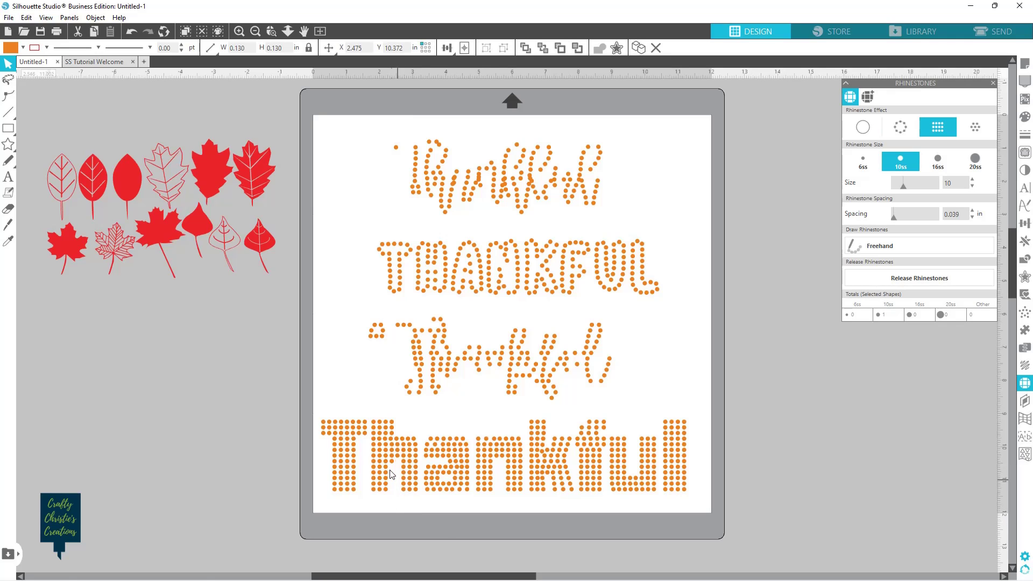
key("Delete")
left_click(393, 466)
Delete the two extra rhinestones beneath the arch of the bold "n".
left_click(498, 456)
key("Delete")
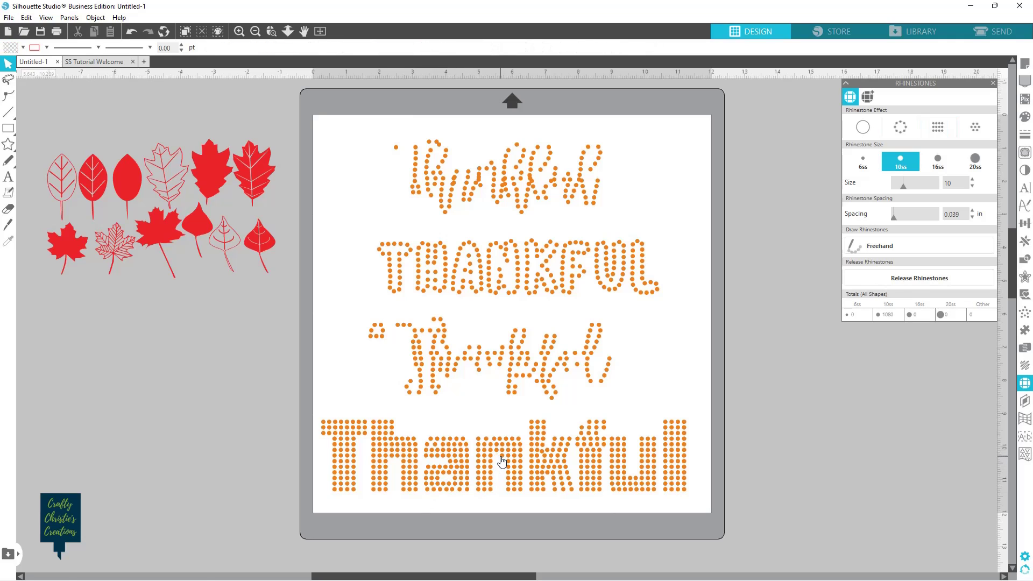
left_click(501, 456)
key("Delete")
Delete the remaining stray rhinestones beneath the arch of the bold "h" and in the lower opening of the "a".
left_click(394, 457)
key("Delete")
left_click(393, 458)
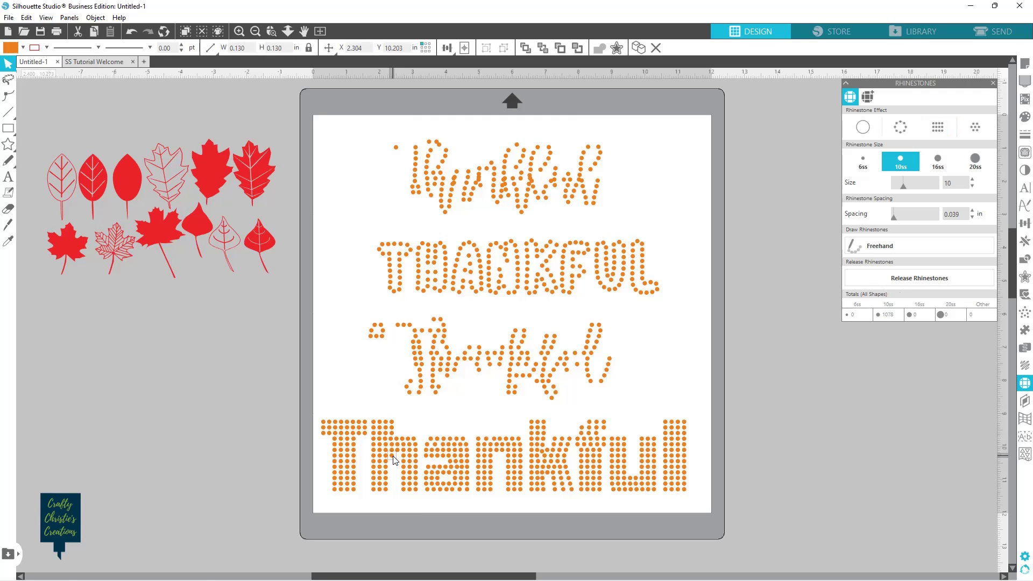
left_click(393, 457)
left_click(450, 466)
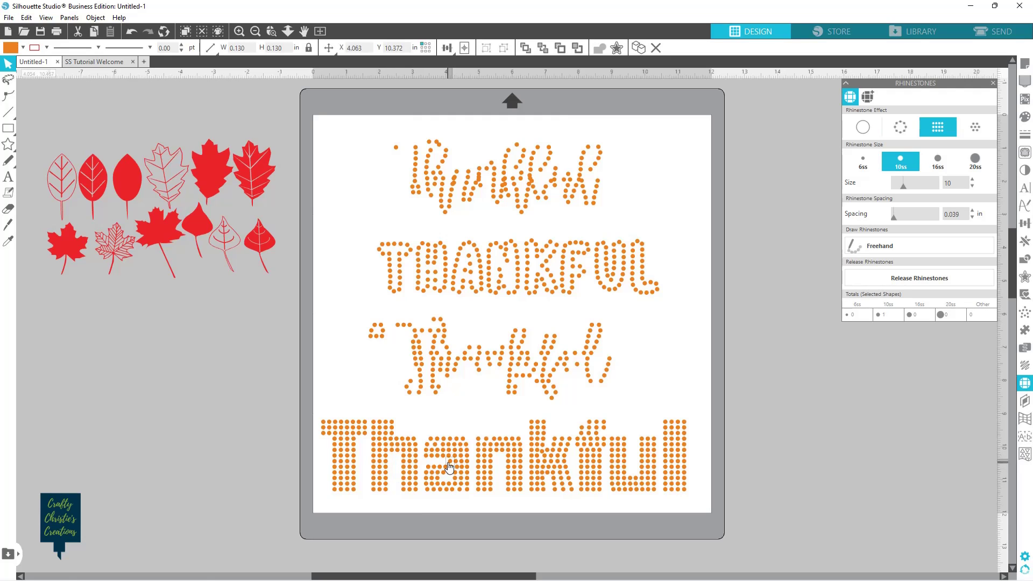
key("Delete")
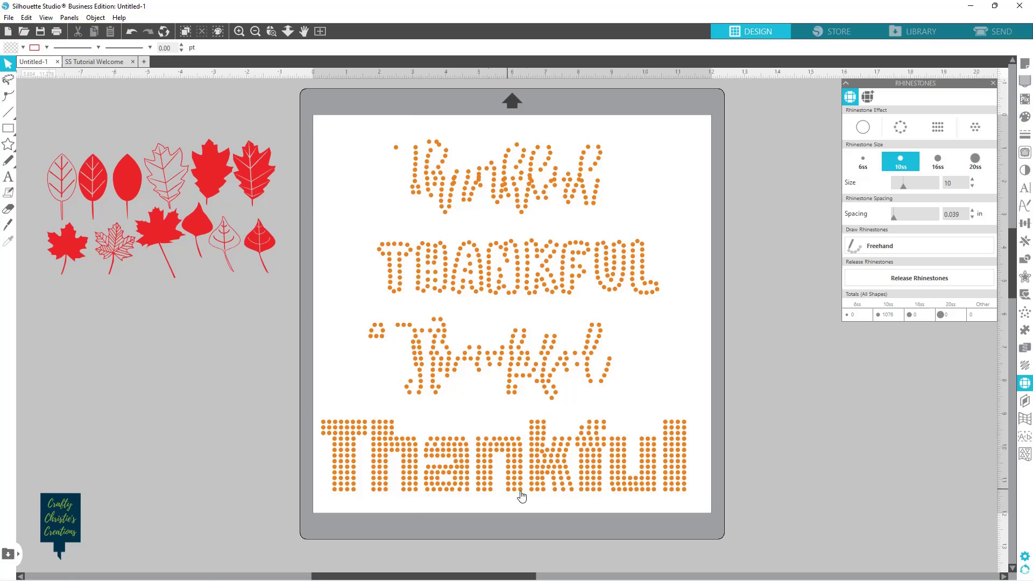
Delete the two extra rhinestones beside the stem of the bold "k".
left_click(548, 476)
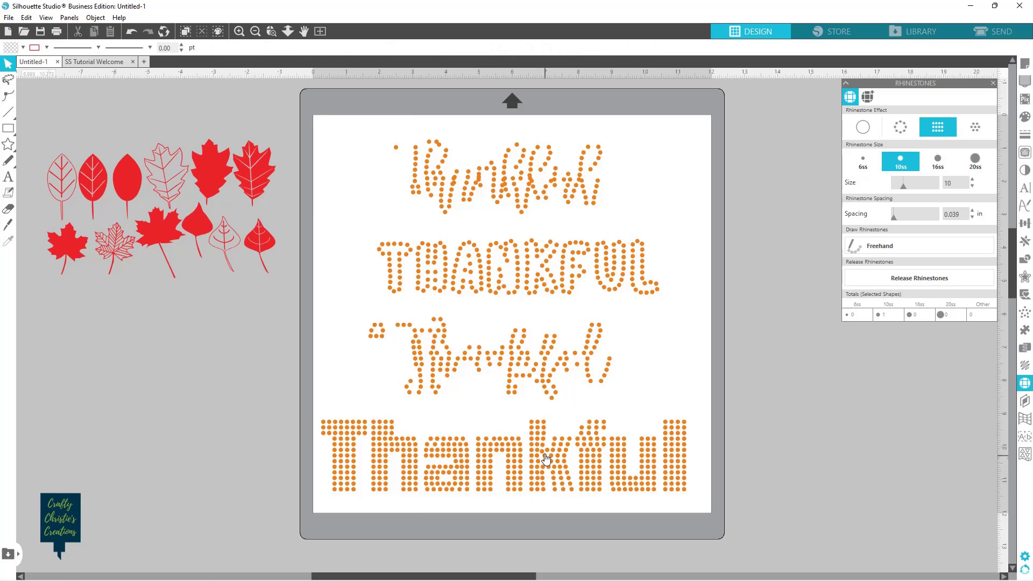
key("Delete")
left_click(547, 457)
key("Delete")
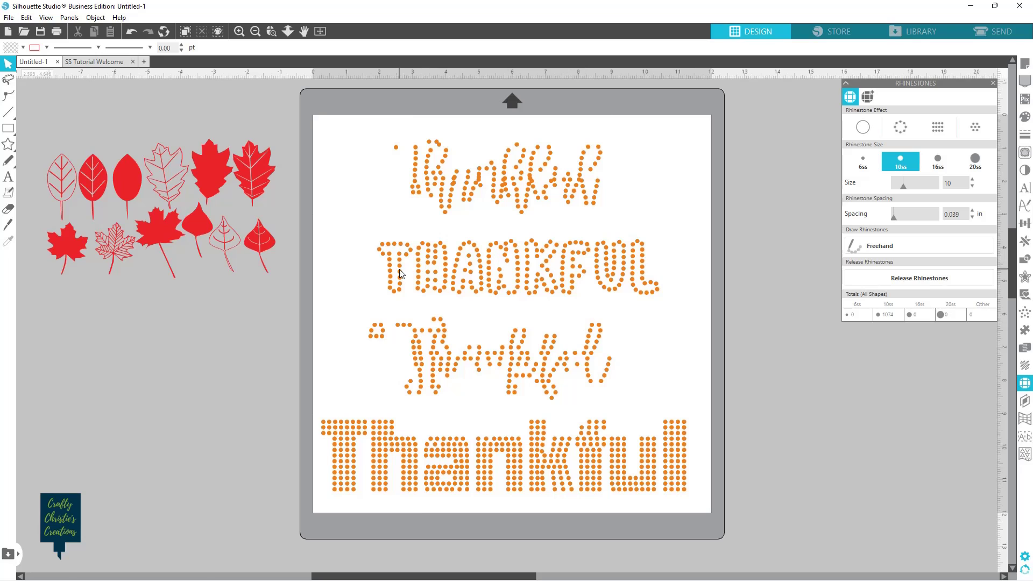
Delete the upper three "Thankful" rhinestone words and enlarge all the leaf shapes together to about 12.9 in wide overall.
left_click_drag(362, 127, 672, 402)
key("Delete")
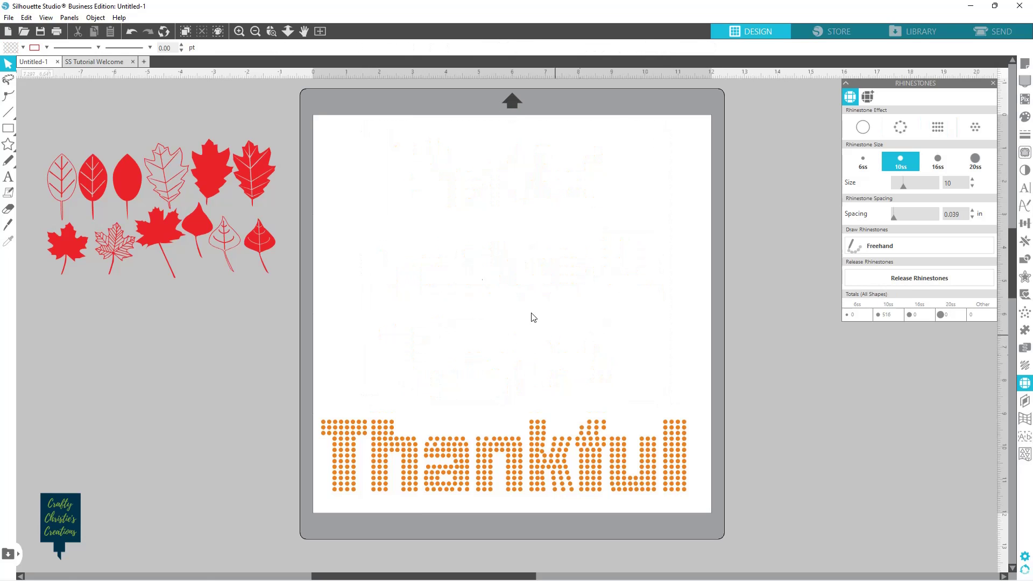
left_click_drag(34, 122, 393, 332)
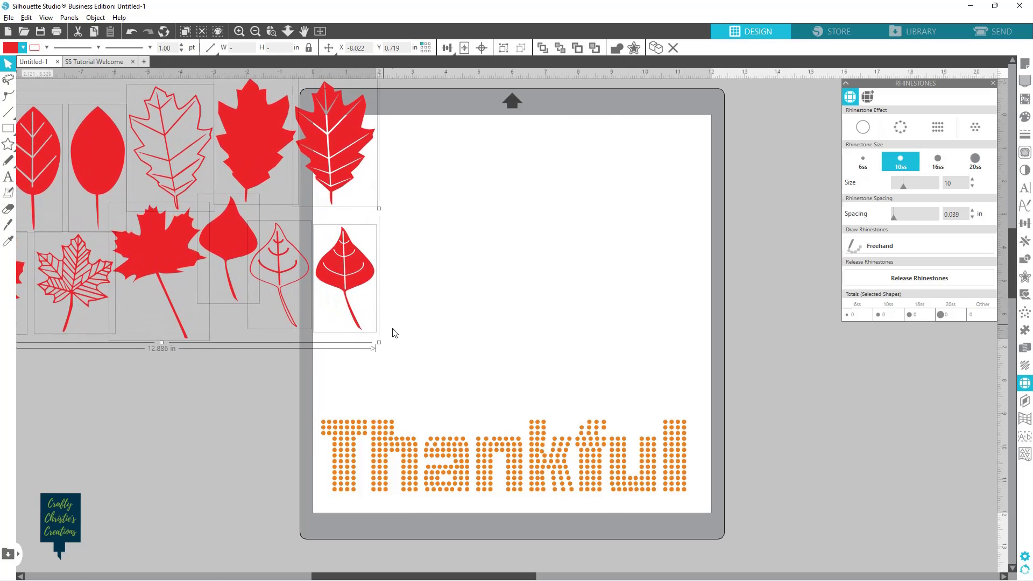
left_click(776, 363)
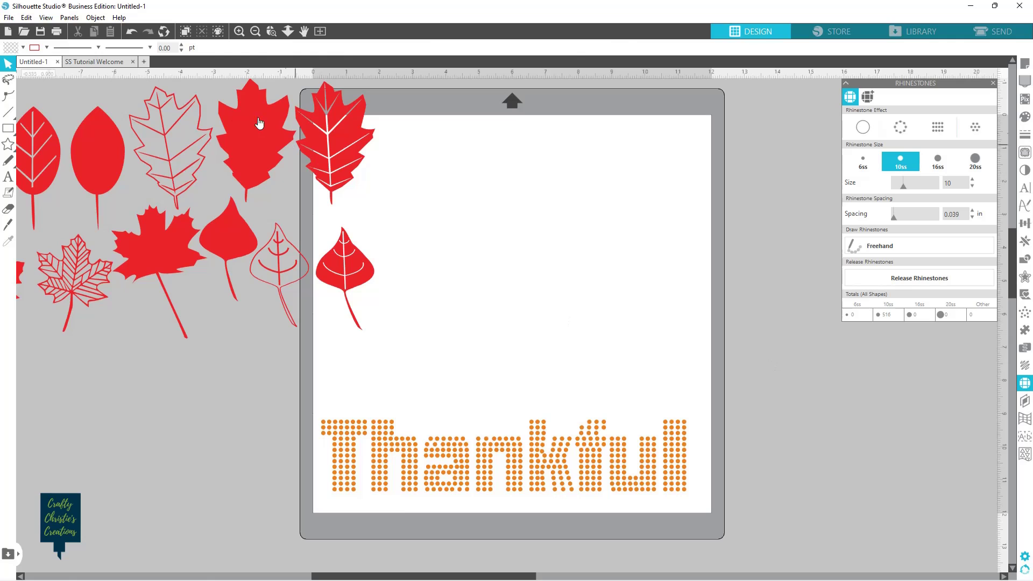
Move the solid, outlined and veined oak leaves onto the page above the bold "Thankful" word.
left_click_drag(250, 138, 600, 232)
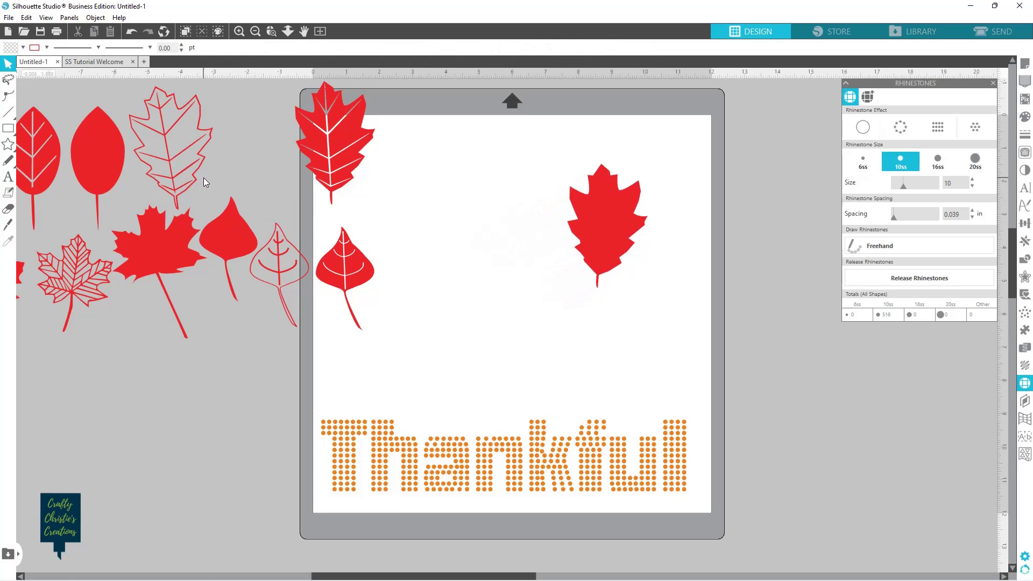
left_click_drag(186, 155, 427, 198)
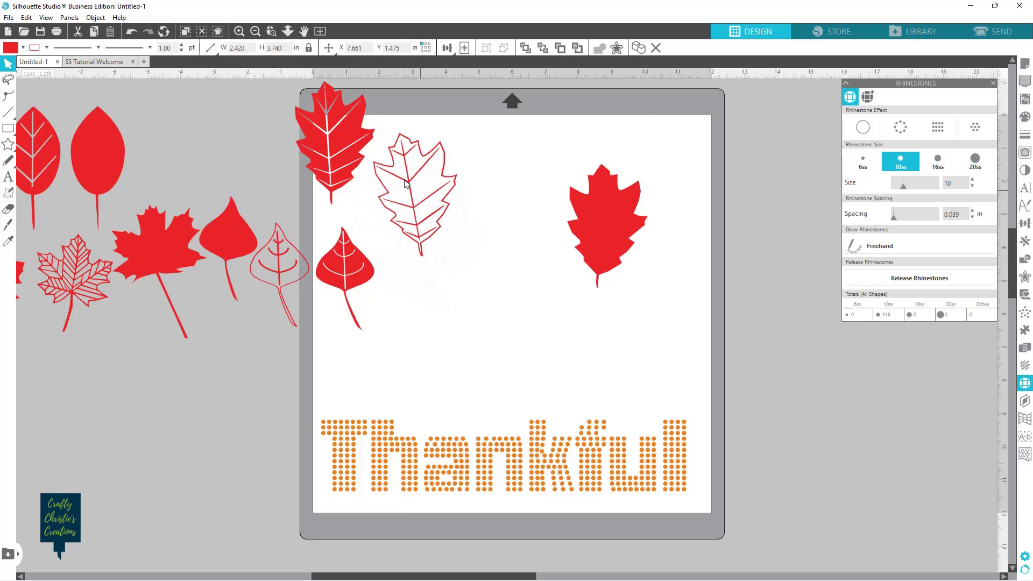
left_click(376, 125)
left_click_drag(337, 147, 497, 331)
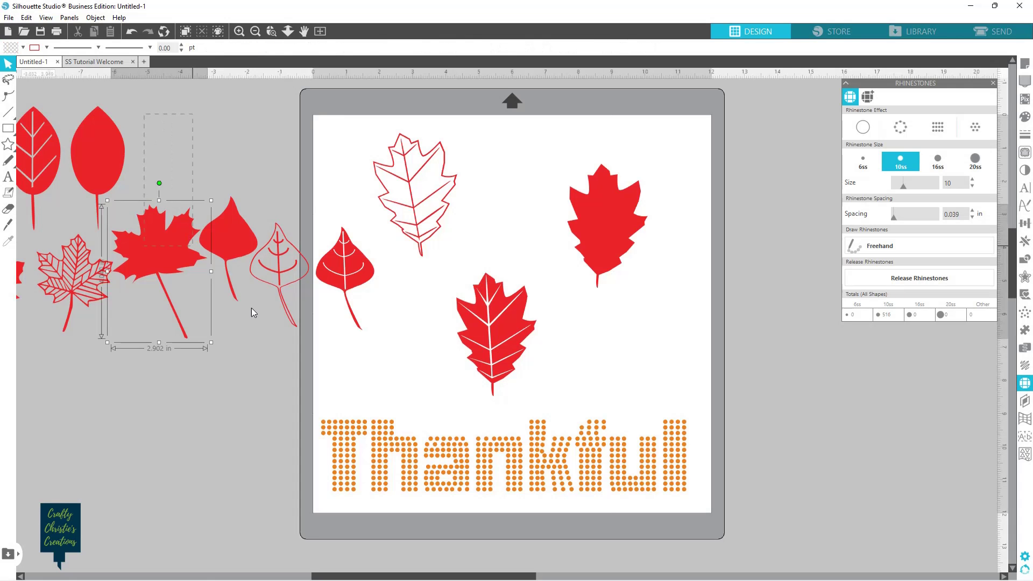
Delete the solid maple leaf and the three small heart-shaped leaves, and space the three oak leaves apart on the page.
left_click_drag(251, 307, 365, 336)
key("Delete")
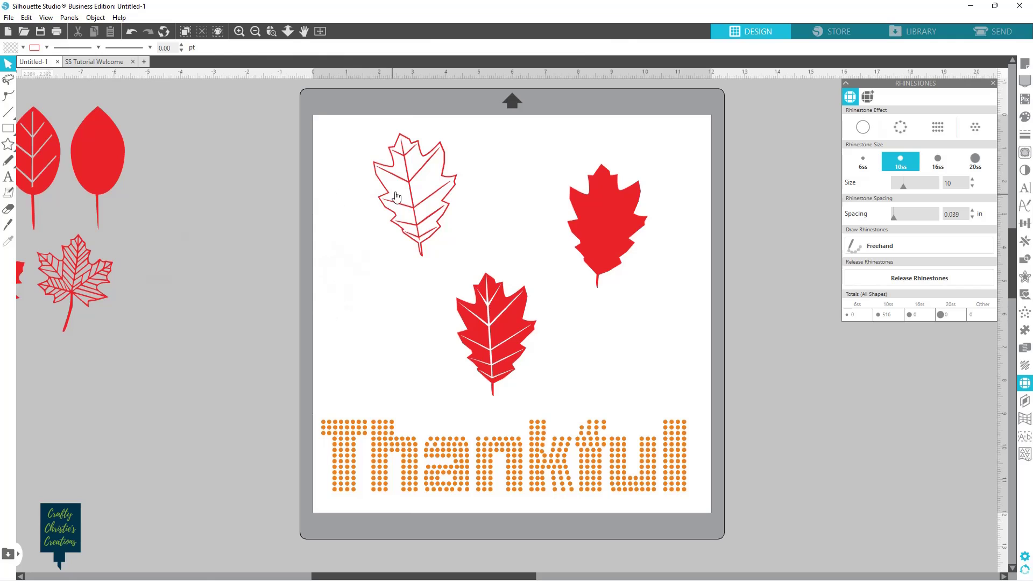
left_click_drag(397, 196, 362, 205)
left_click_drag(486, 343, 464, 339)
left_click_drag(602, 238, 614, 234)
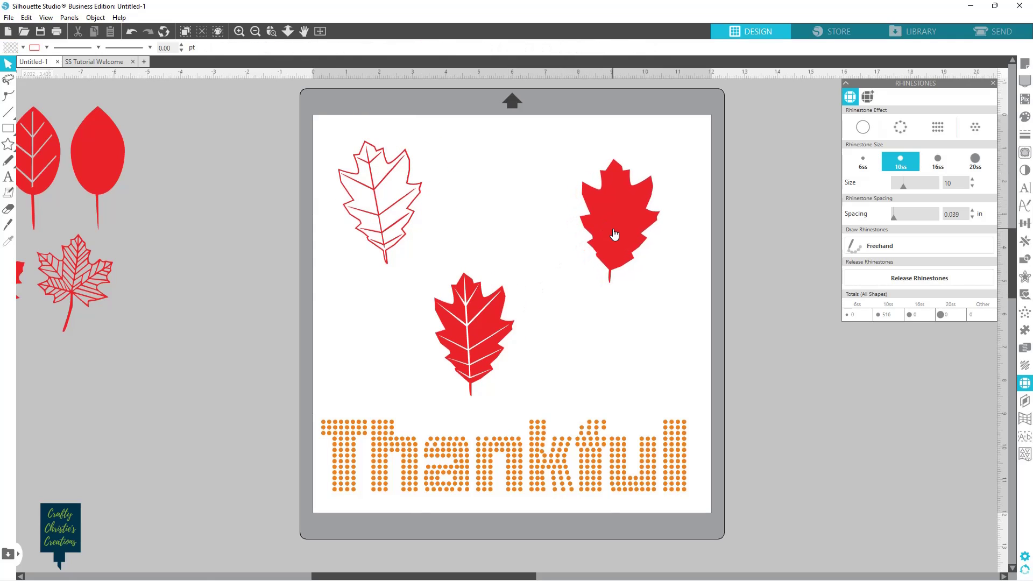
Try the Edge and Linear Fill rhinestone effects on the solid oak leaf and settle on the radial fill.
left_click(615, 234)
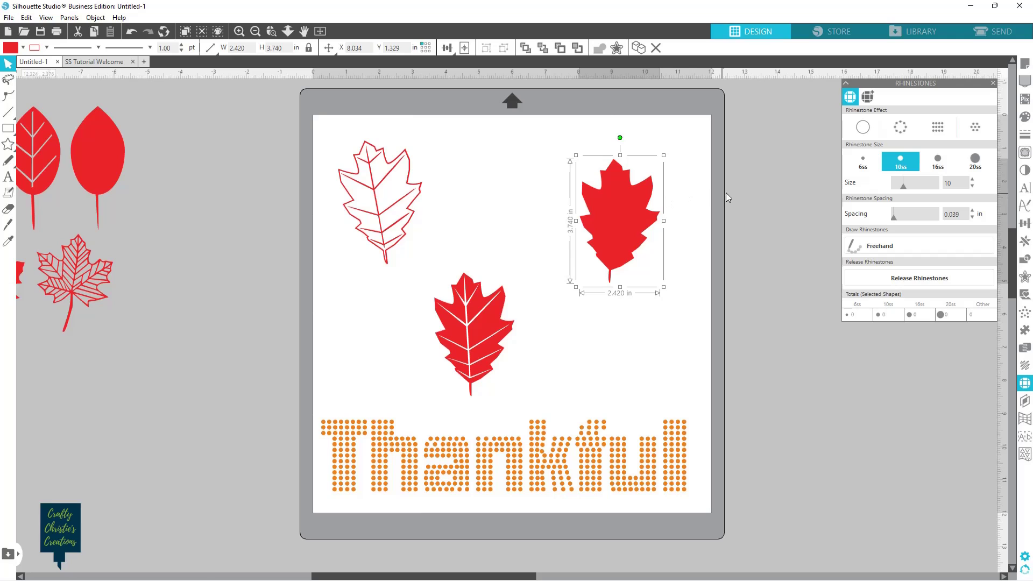
left_click(904, 129)
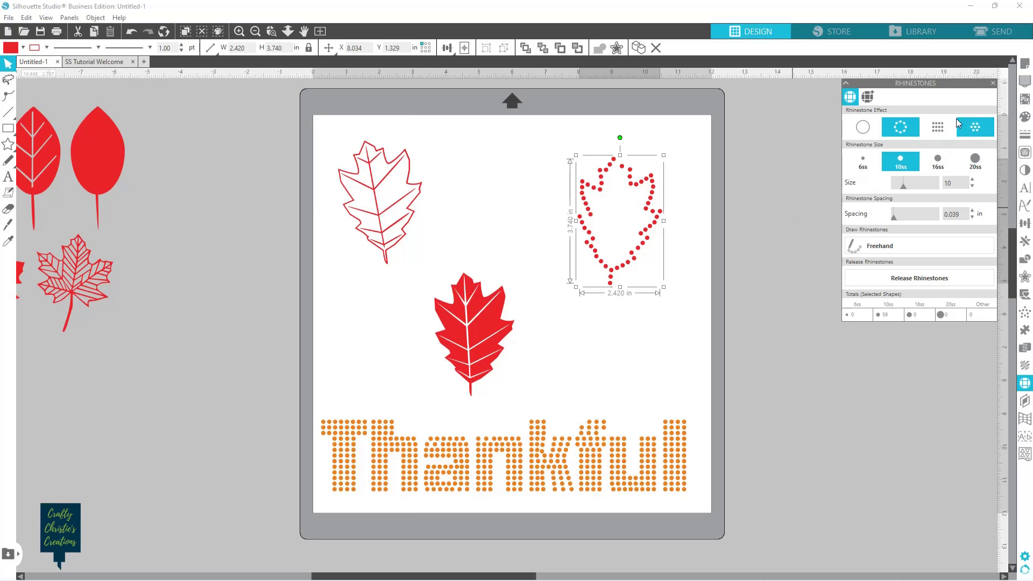
left_click(938, 127)
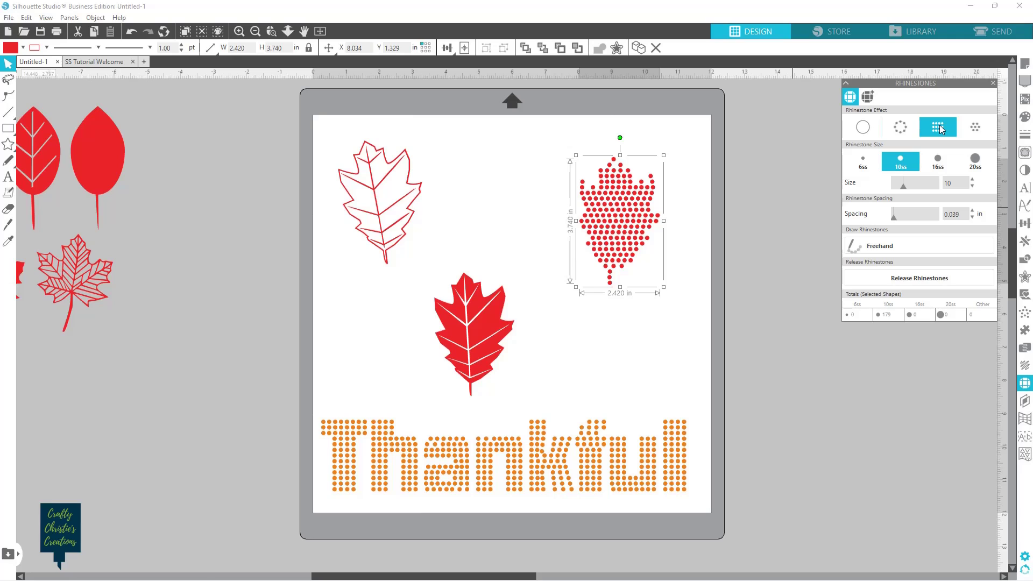
left_click(979, 130)
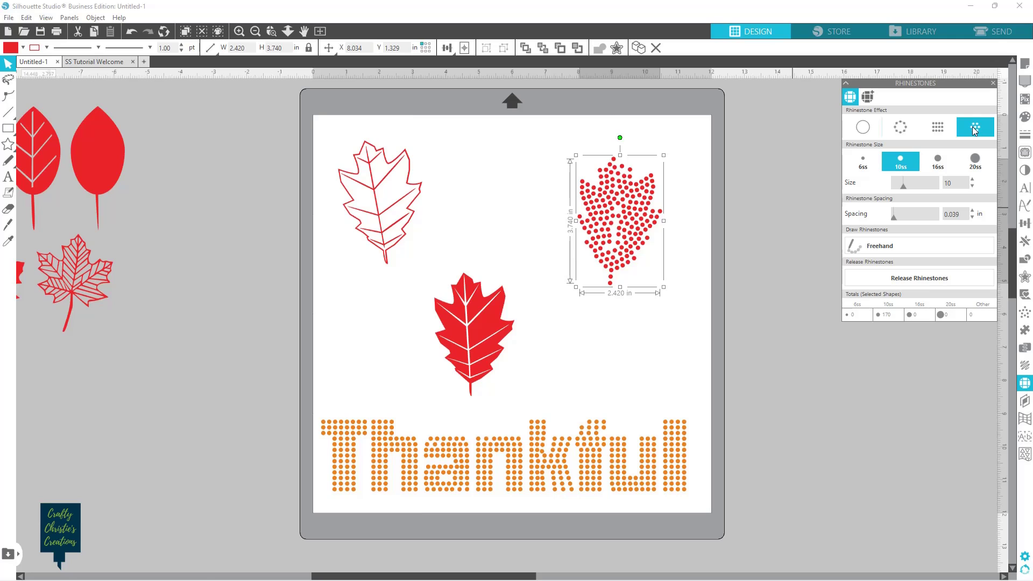
left_click(681, 345)
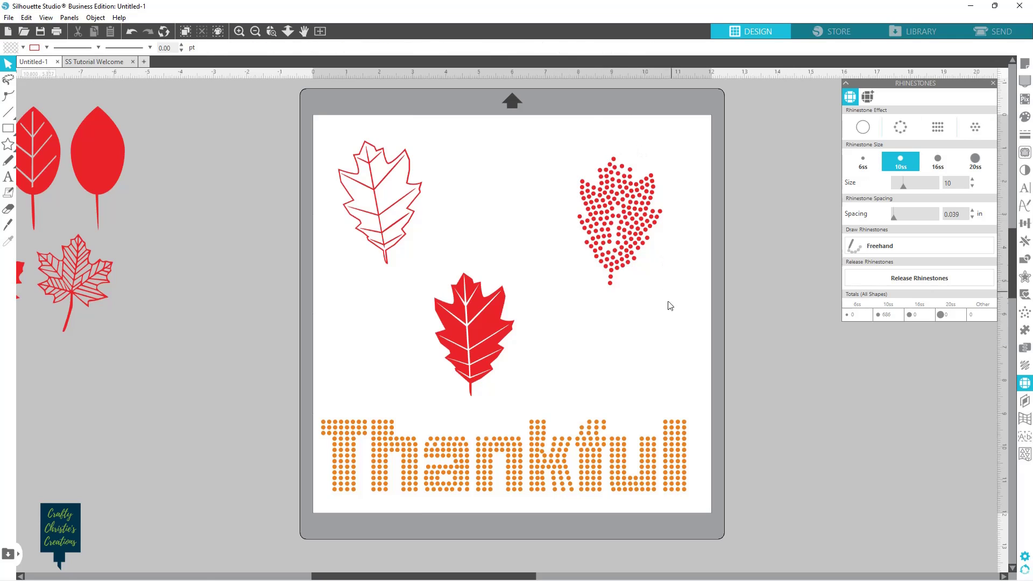
Compare the Edge, Linear Fill and radial fill rhinestone effects on the veined oak leaf and settle on Edge.
left_click(478, 369)
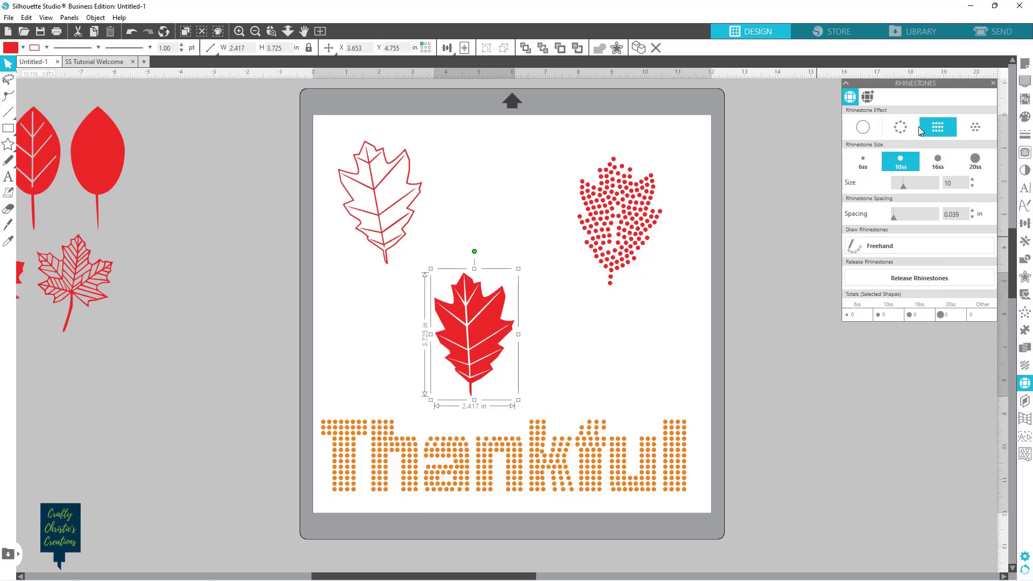
left_click(901, 128)
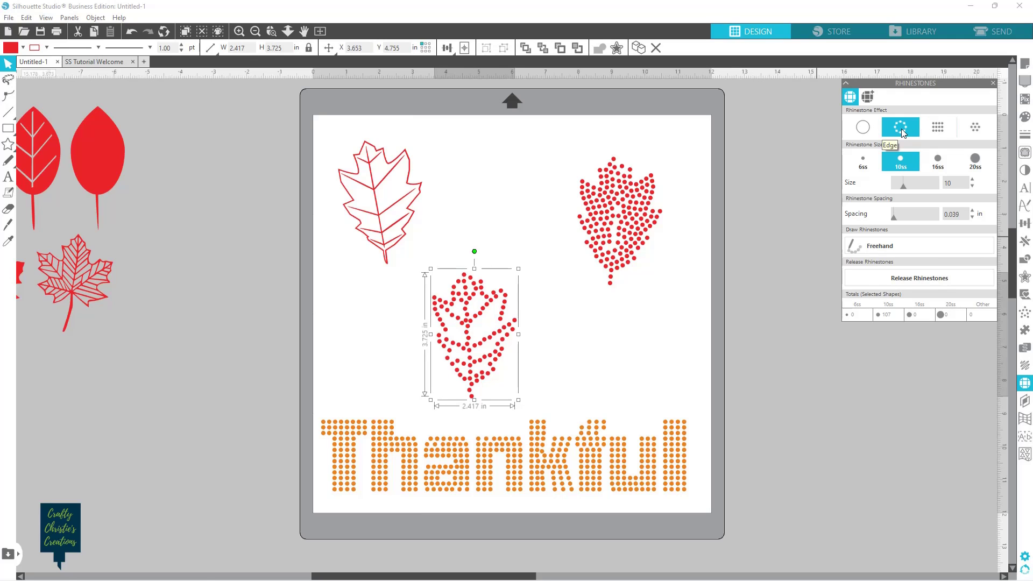
left_click(938, 129)
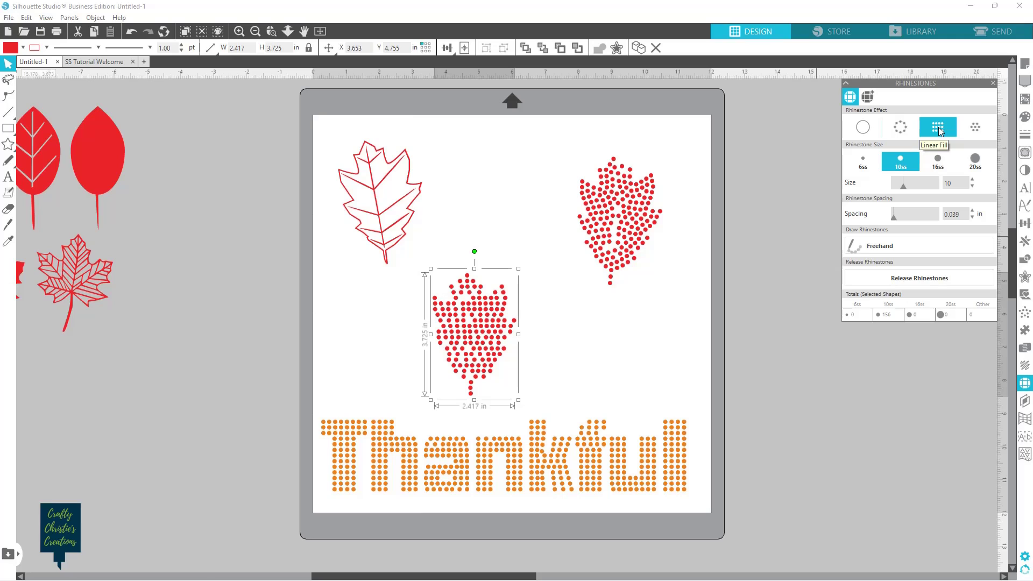
left_click(987, 133)
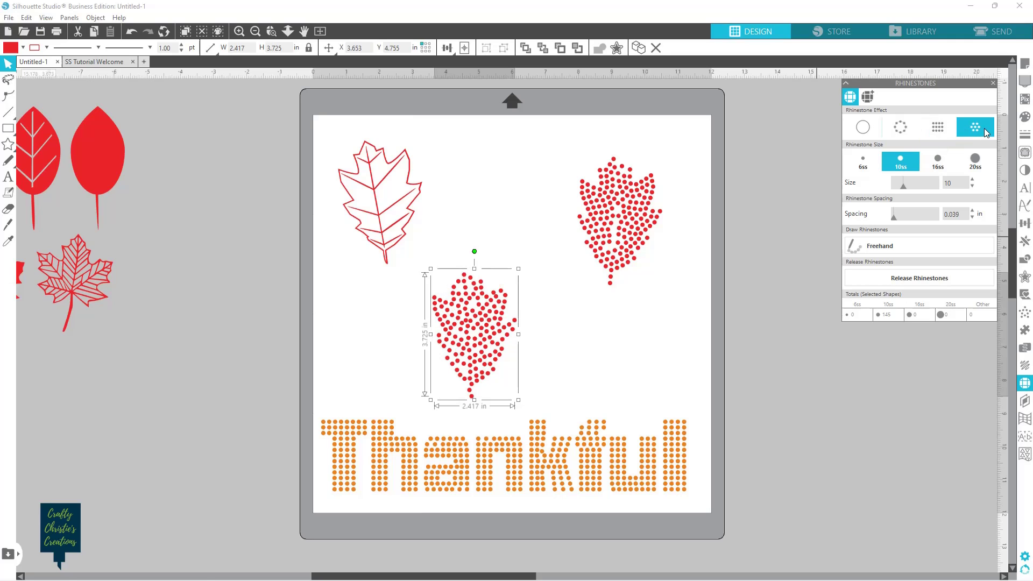
left_click(900, 127)
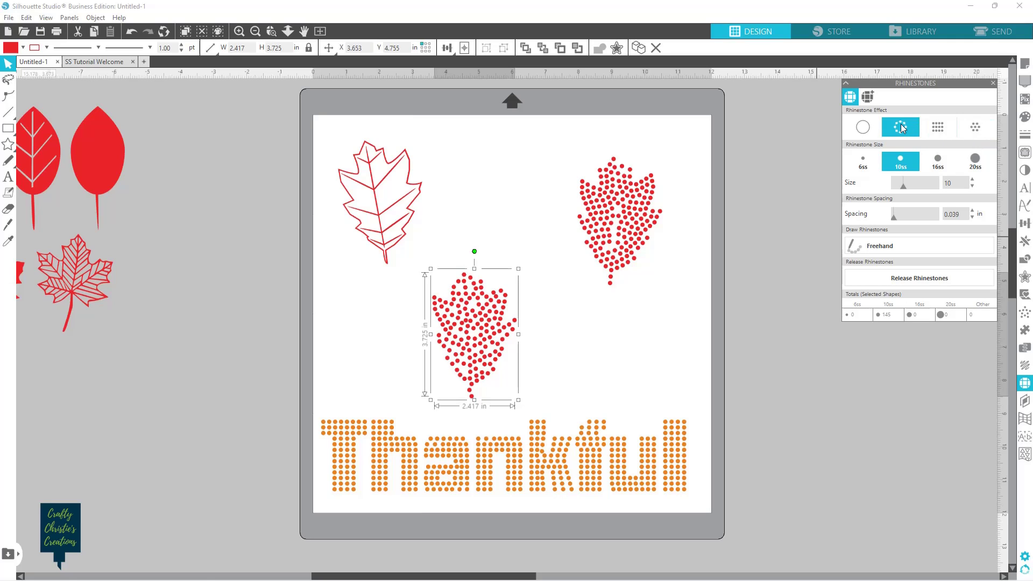
Try the Edge and Linear Fill rhinestone effects on the outlined oak leaf and settle on the radial fill.
left_click(383, 221)
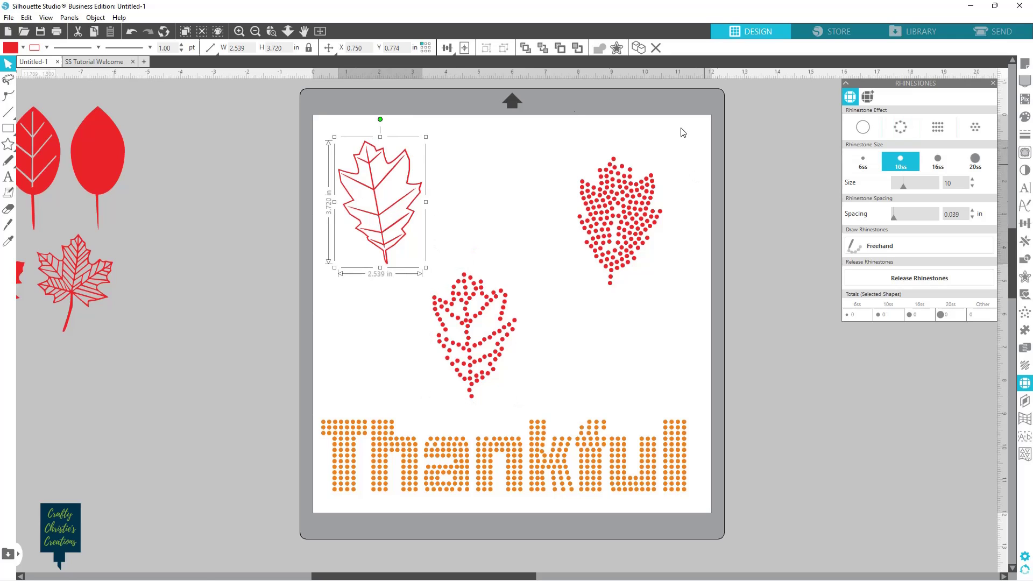
left_click(906, 130)
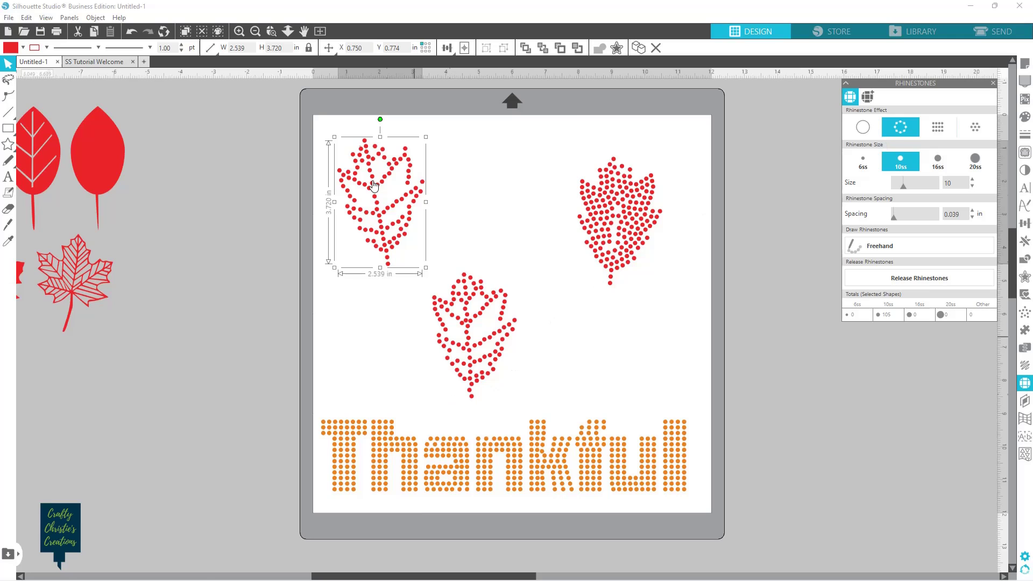
left_click(941, 127)
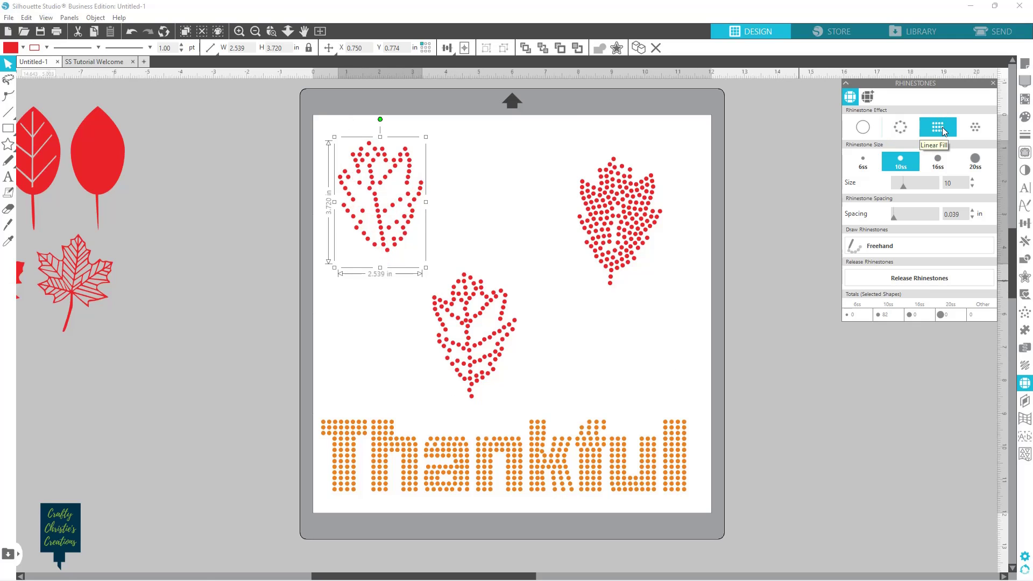
left_click(974, 128)
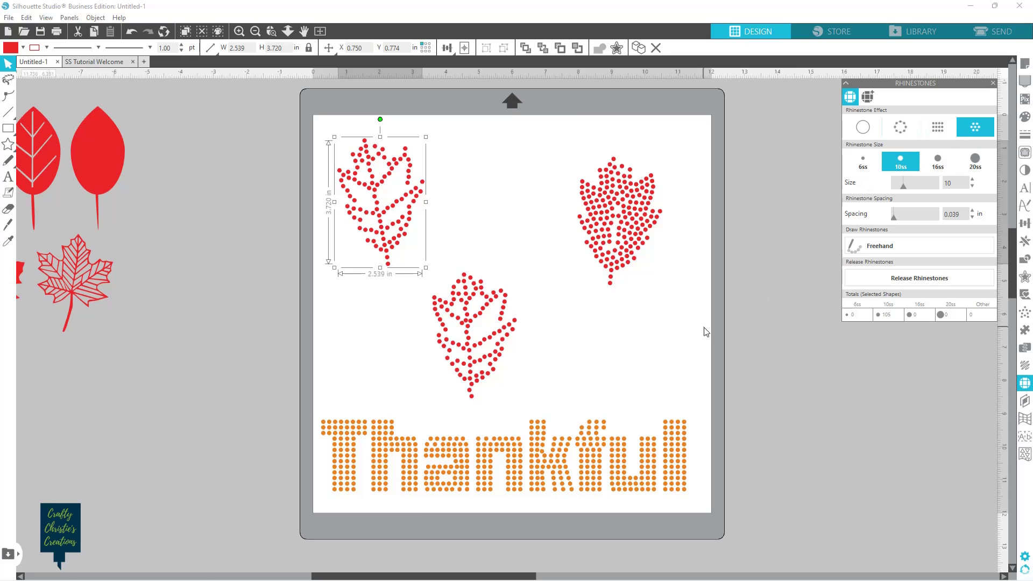
left_click(727, 333)
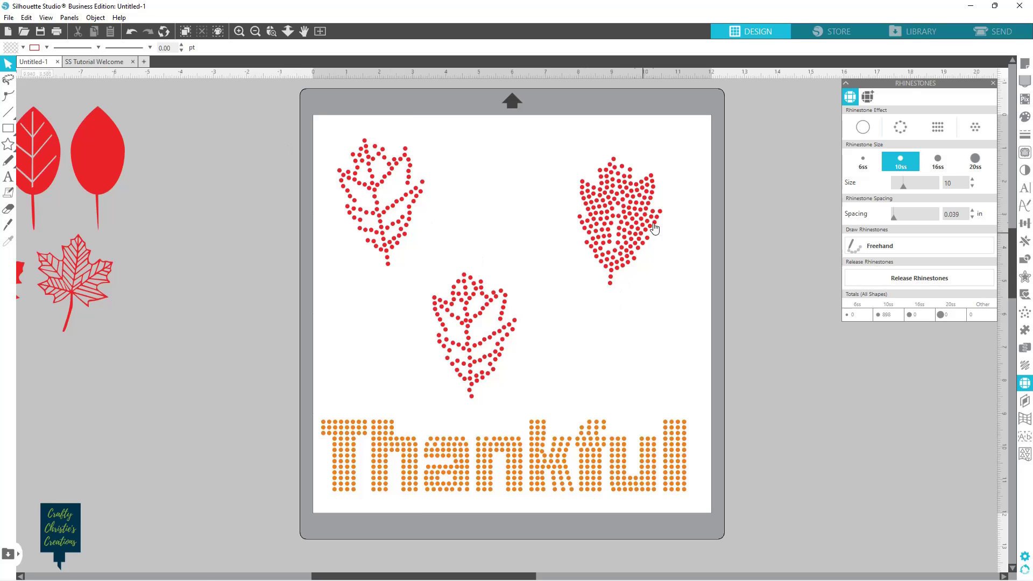
Release the solid oak leaf's rhinestones into individual stones.
left_click(624, 210)
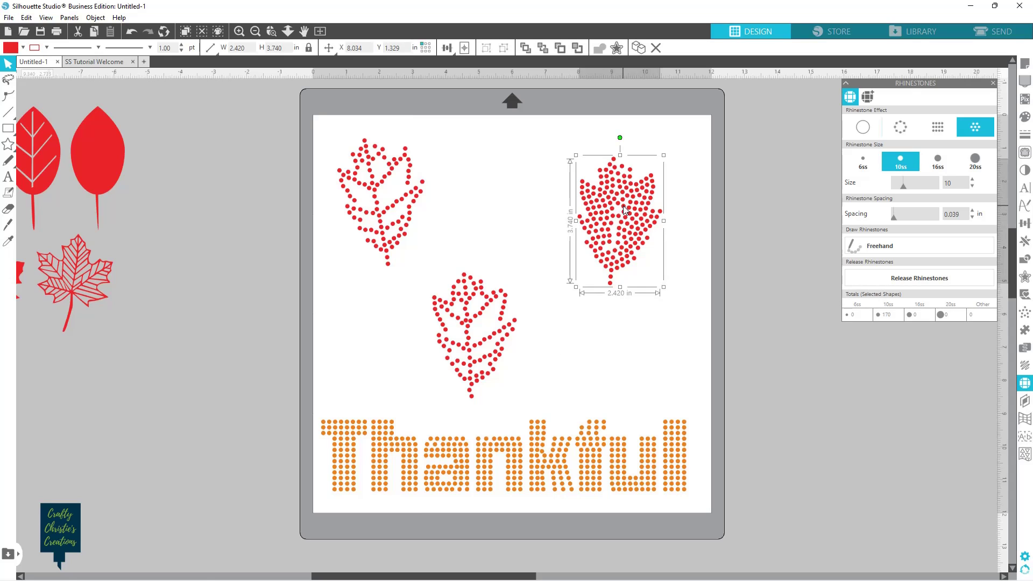
left_click(908, 277)
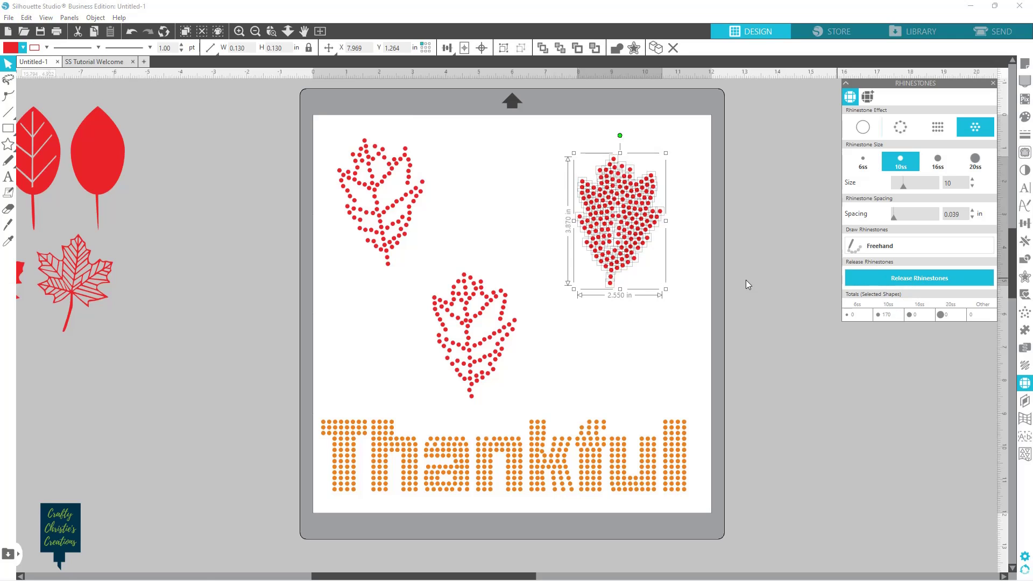
left_click(724, 283)
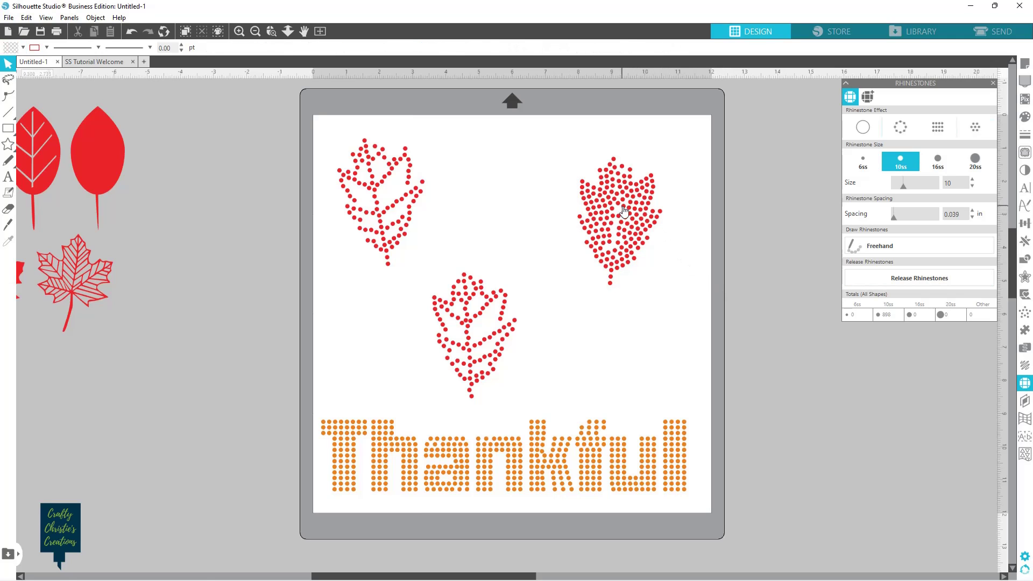
Fill gaps in the lower middle of the solid leaf by adjusting individual stones, and undo the last stone move.
left_click(623, 211)
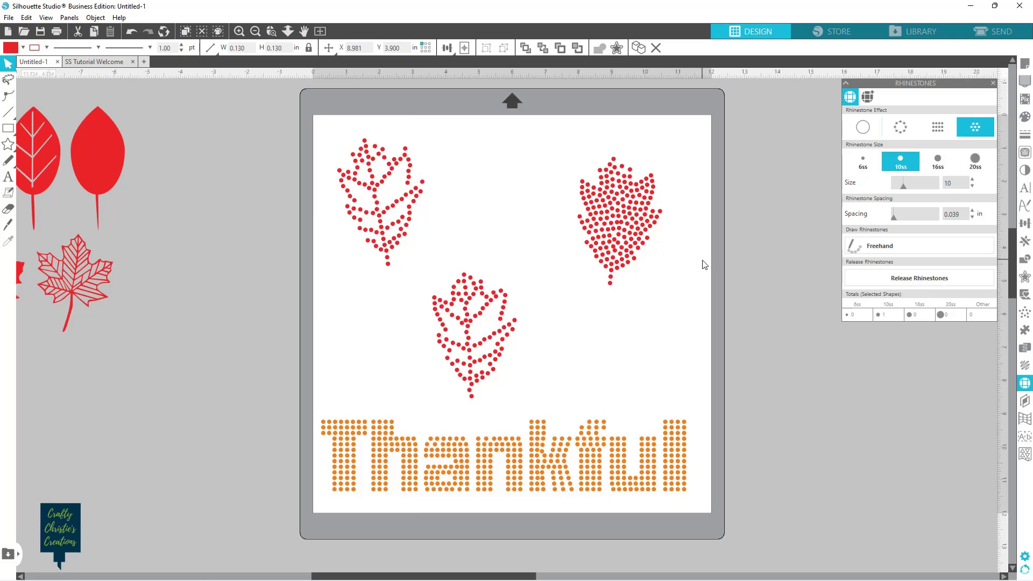
left_click(617, 245)
left_click(616, 242)
left_click_drag(617, 255, 618, 226)
key("ctrl+z")
Nudge and reposition individual stones just below the solid leaf's tip to even out the gaps.
left_click(604, 171)
left_click(611, 173)
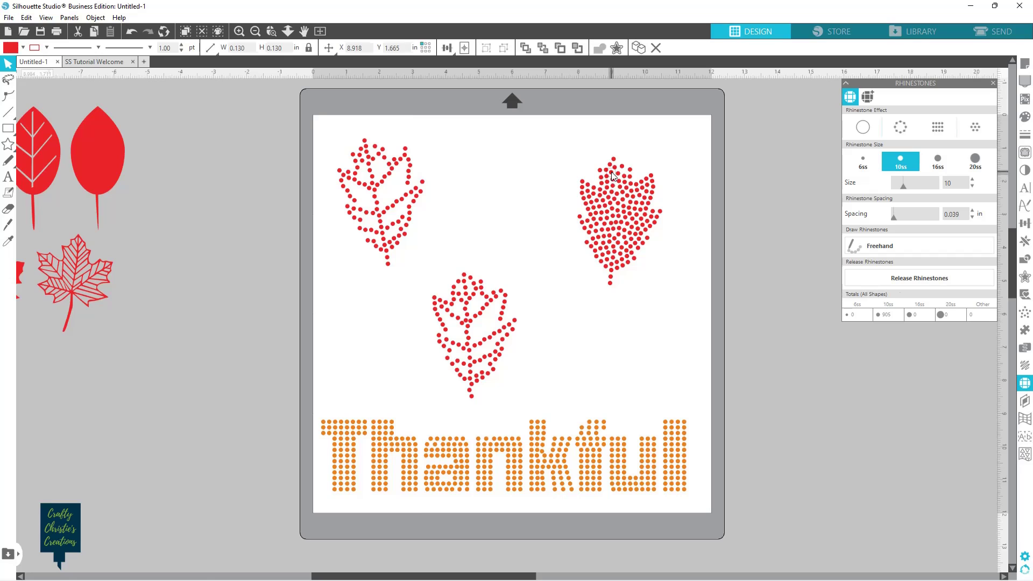
key("Right")
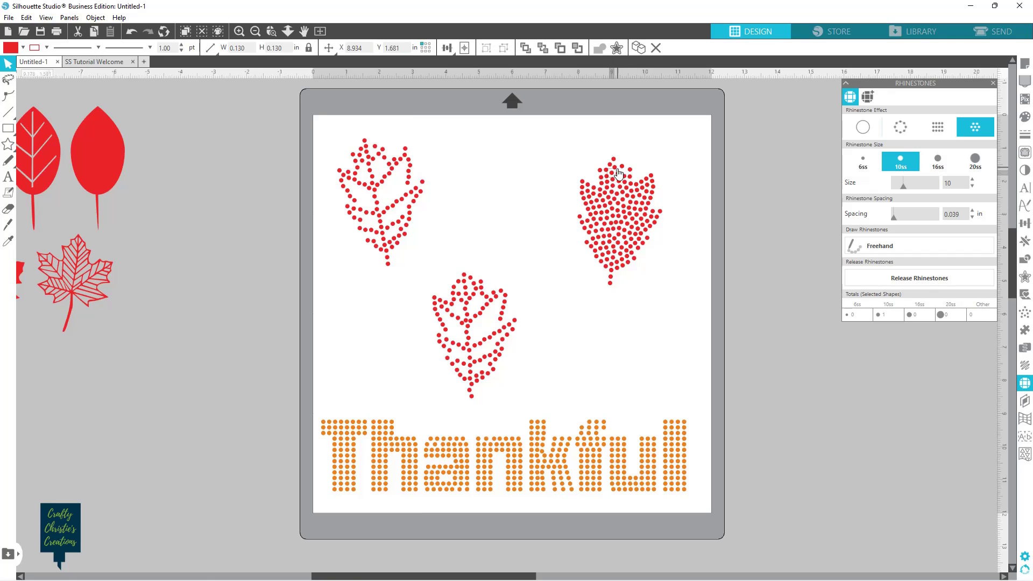
left_click_drag(611, 173, 622, 166)
left_click(626, 171)
left_click(622, 166)
left_click(680, 193)
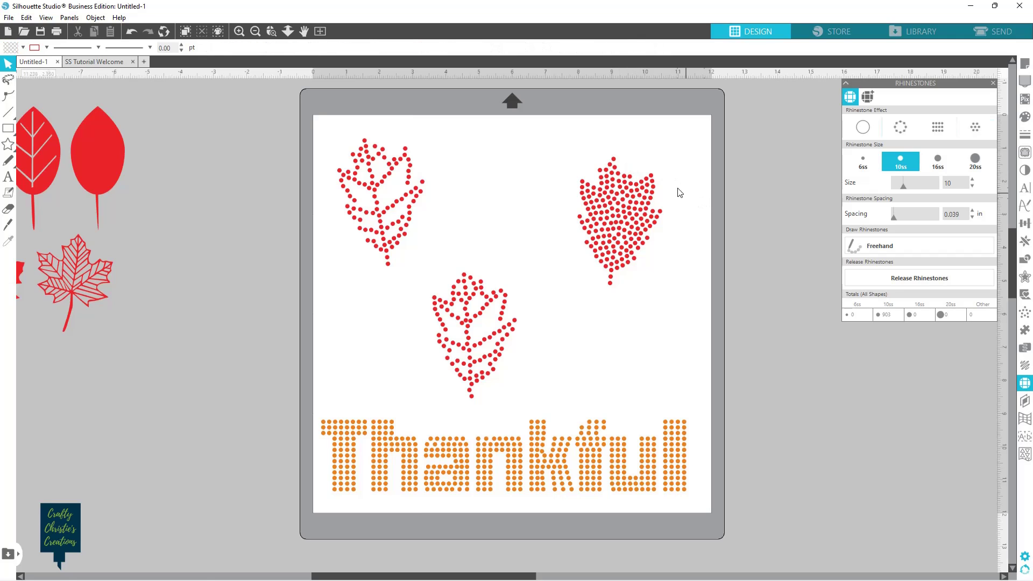
Move a stone down along the right edge of the leaf's tip and delete surplus stones around the tip.
left_click(616, 172)
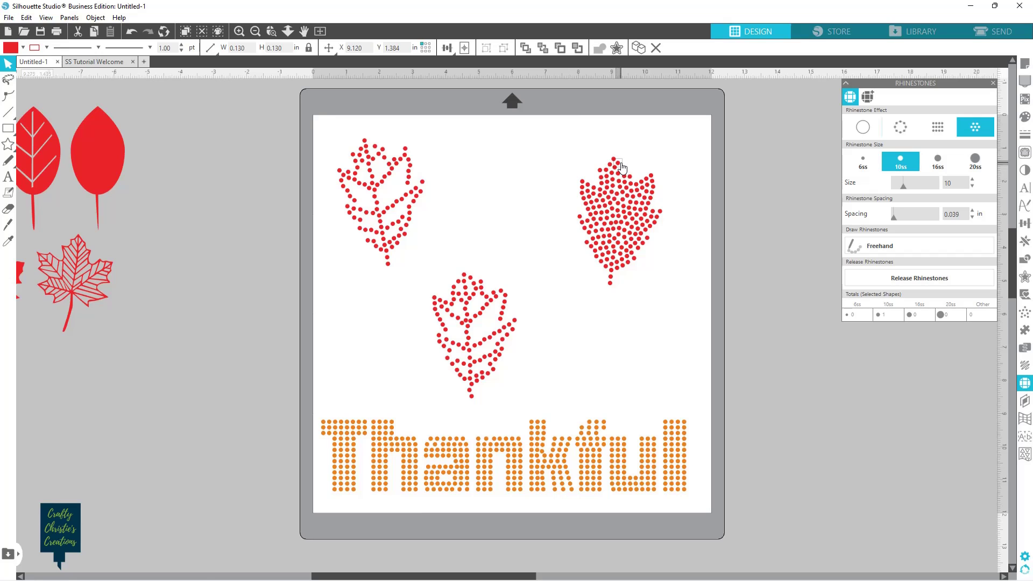
left_click_drag(619, 164, 630, 178)
left_click(693, 230)
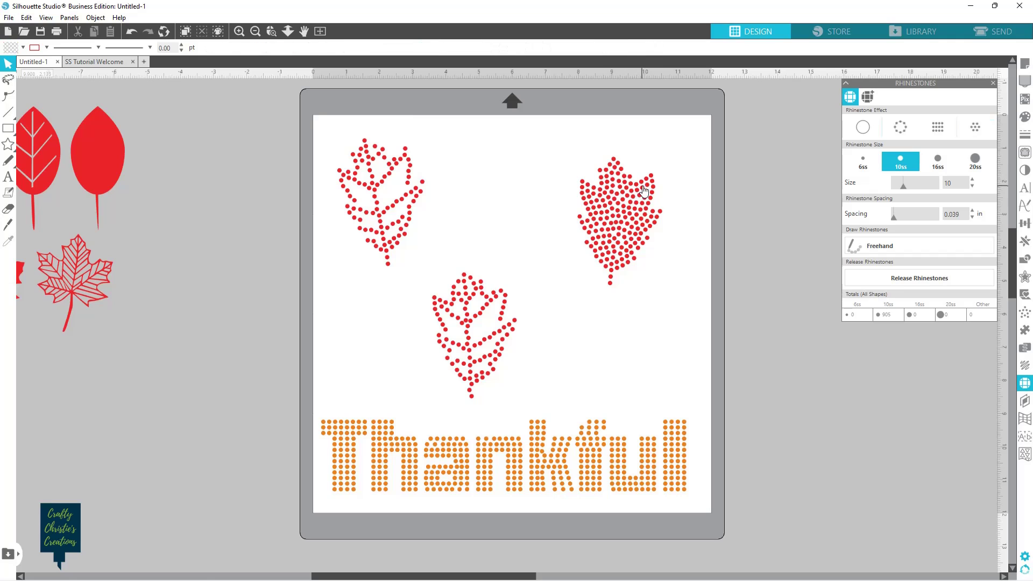
key("Delete")
left_click(601, 174)
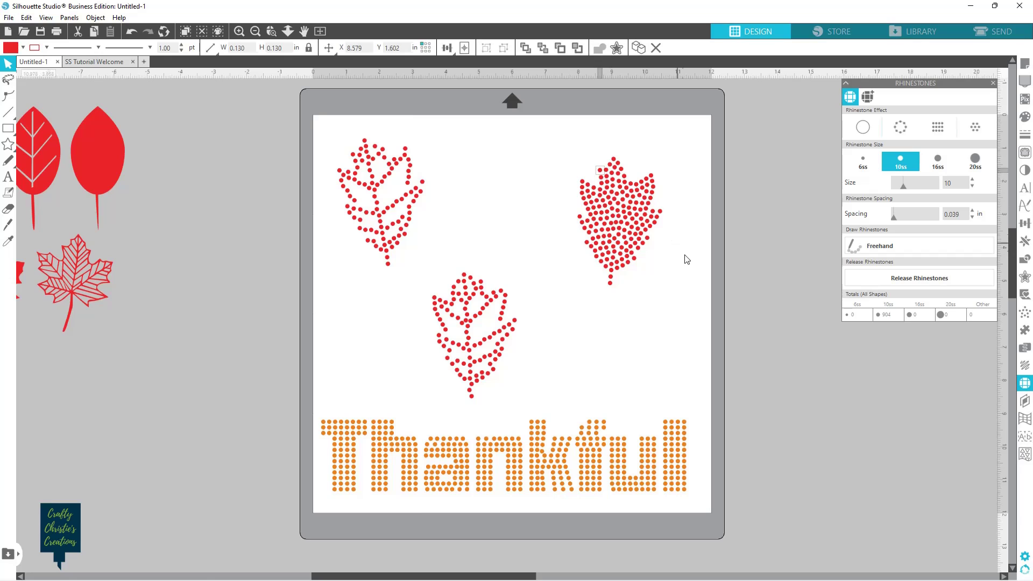
key("Delete")
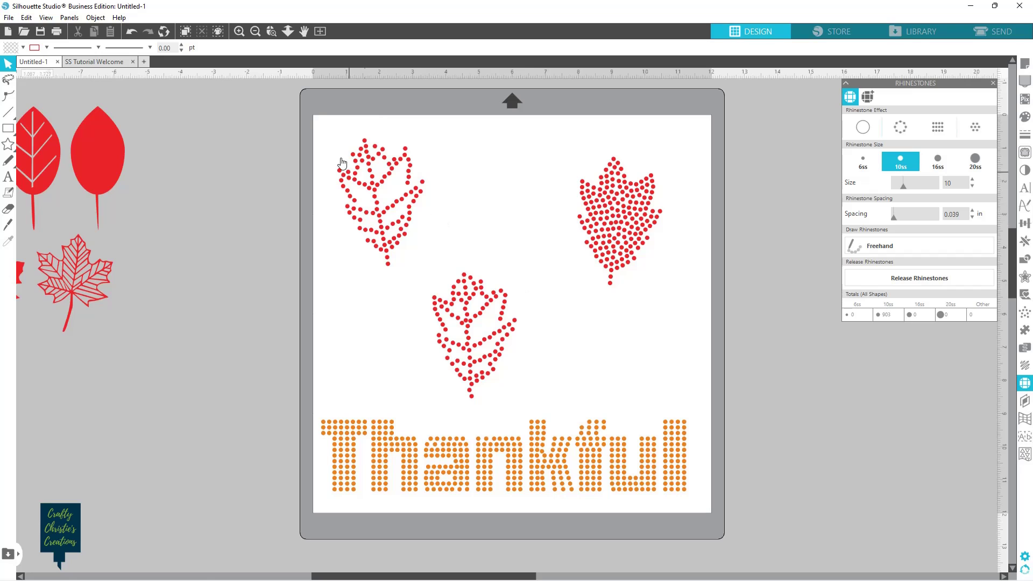
Delete the other two rhinestone leaves, keeping only the solid-filled leaf and the word.
left_click_drag(329, 142, 522, 395)
key("Delete")
key("Delete")
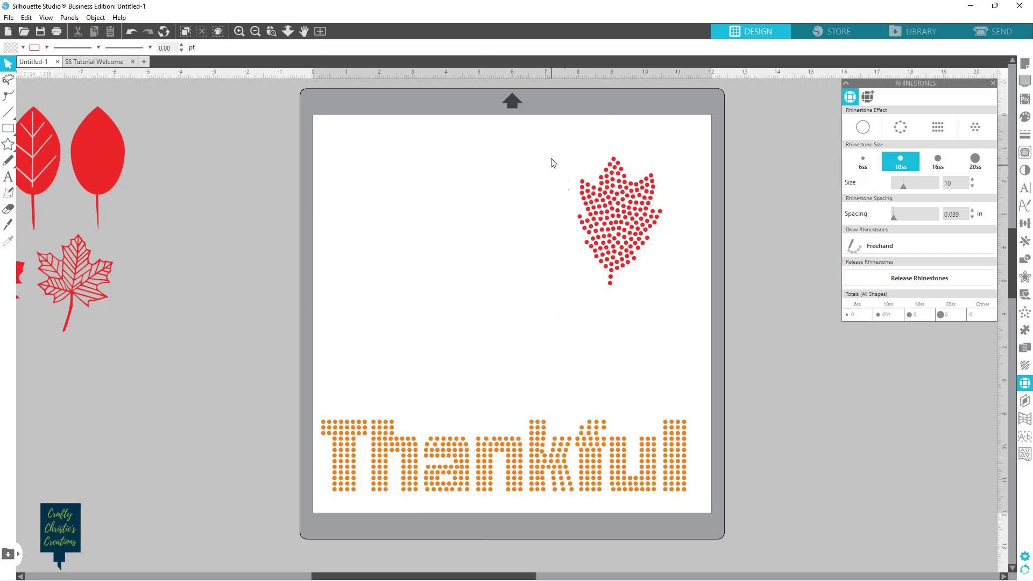
Try making the solid leaf's individual stones into a compound path.
left_click_drag(552, 147, 660, 306)
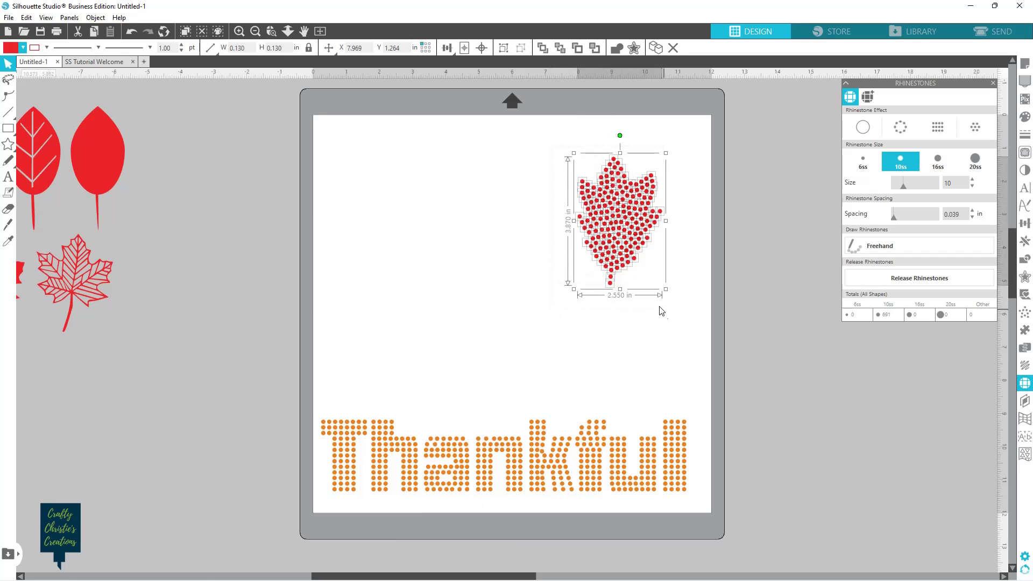
right_click(609, 219)
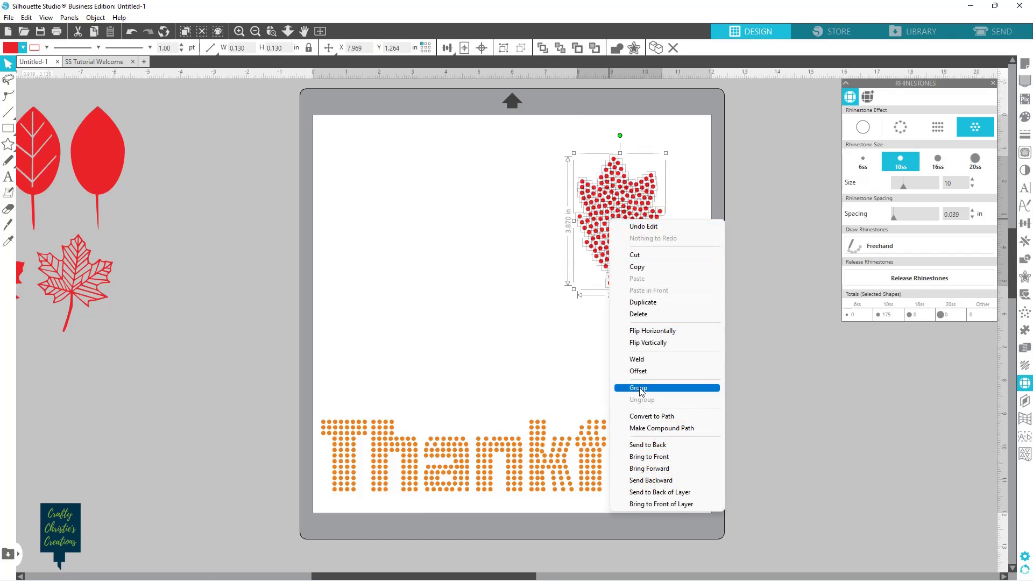
left_click(648, 431)
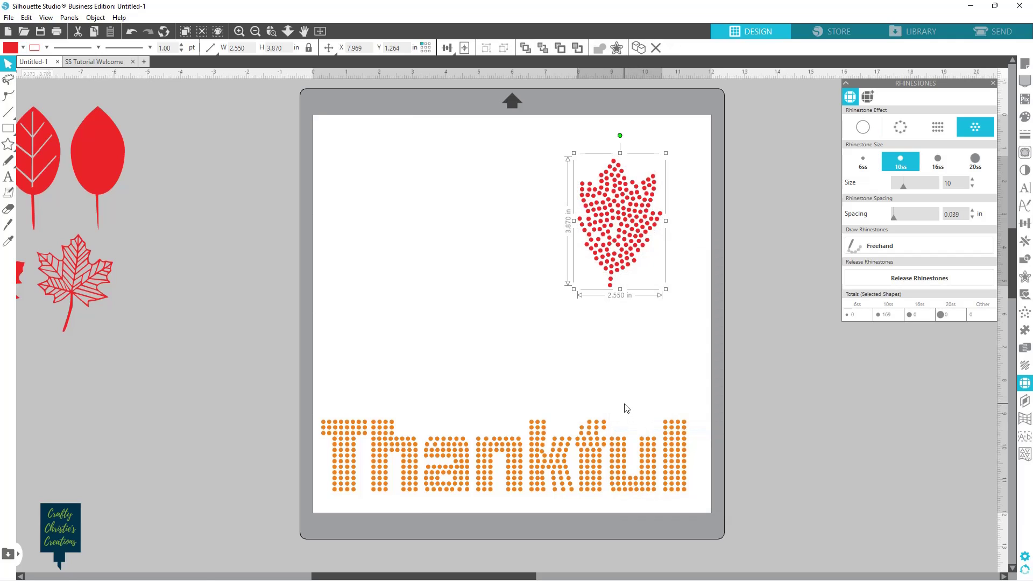
key("i")
key("v")
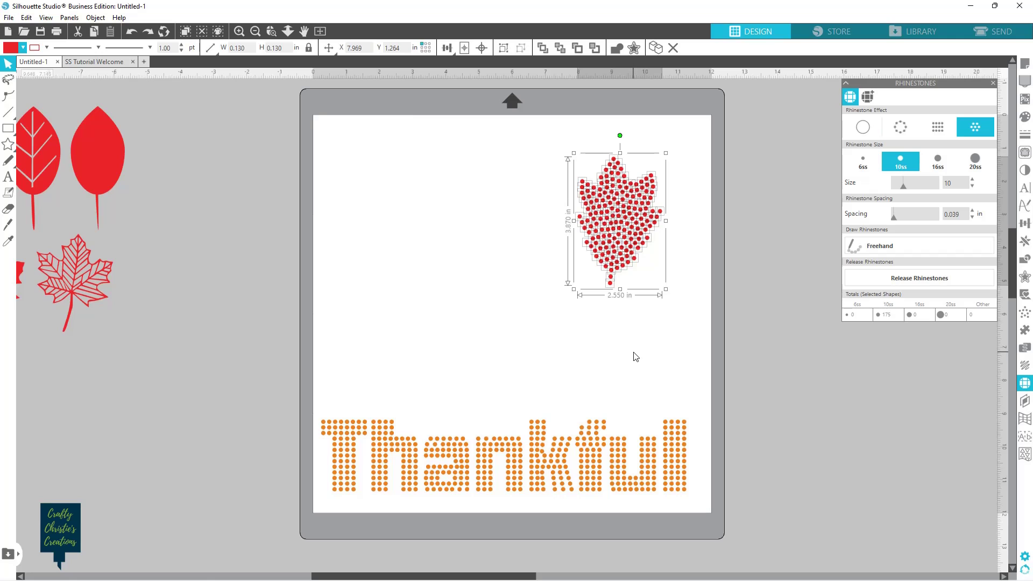
left_click(629, 354)
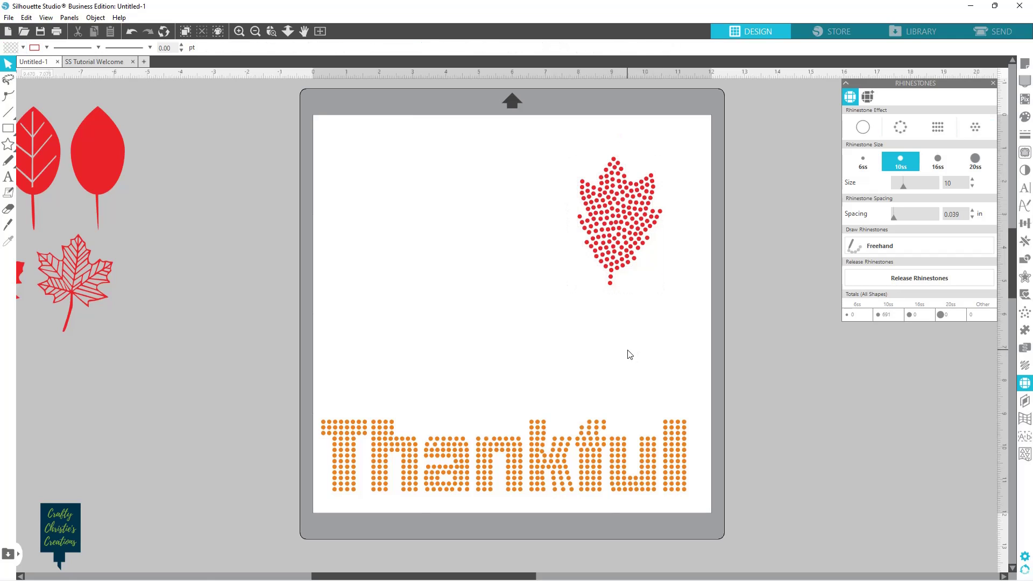
Group all the individual stones of the solid leaf.
left_click_drag(562, 134, 663, 338)
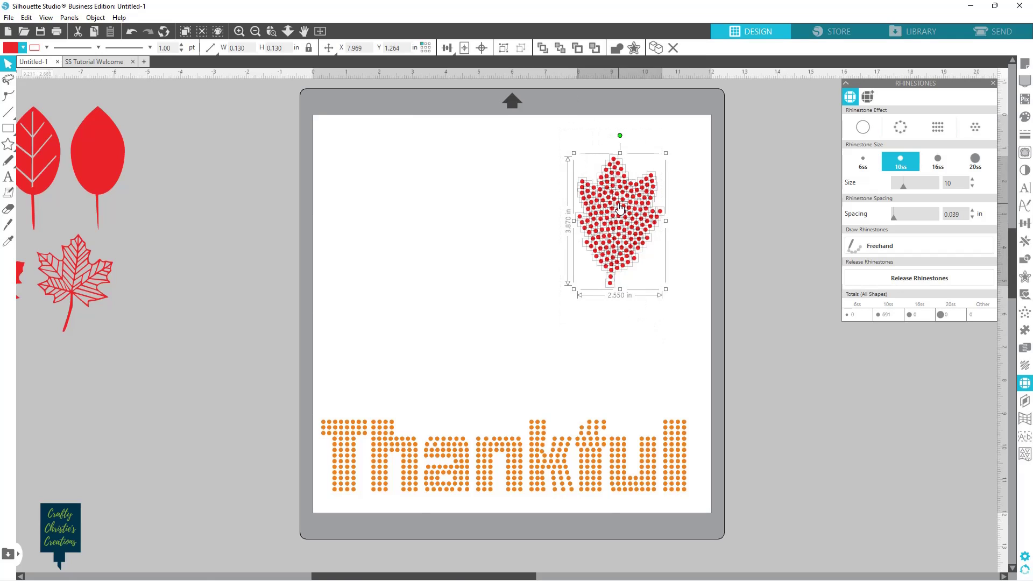
right_click(619, 205)
left_click(657, 371)
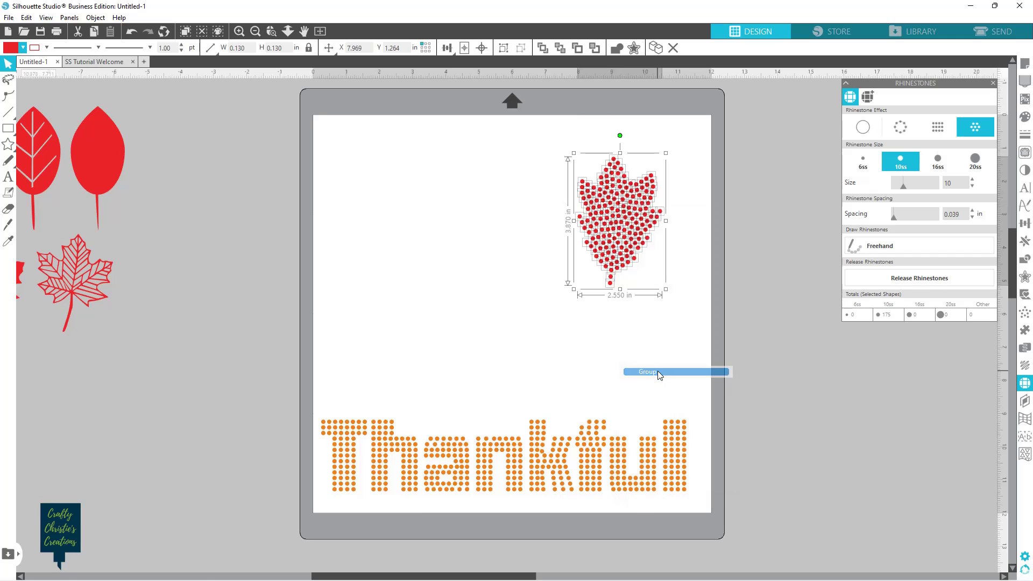
left_click(595, 364)
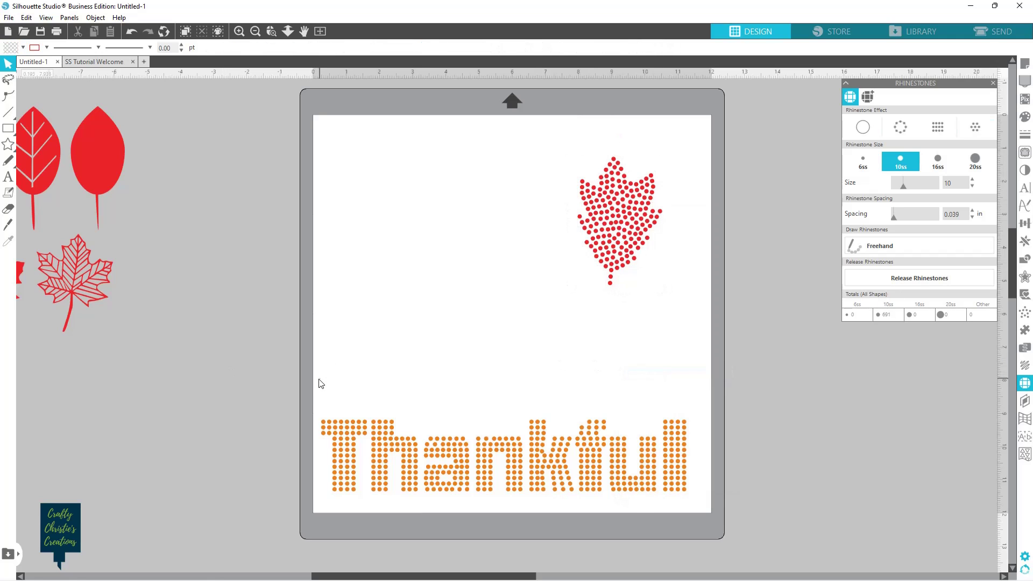
Group all the stones of the "Thankful" word.
left_click_drag(321, 383, 752, 502)
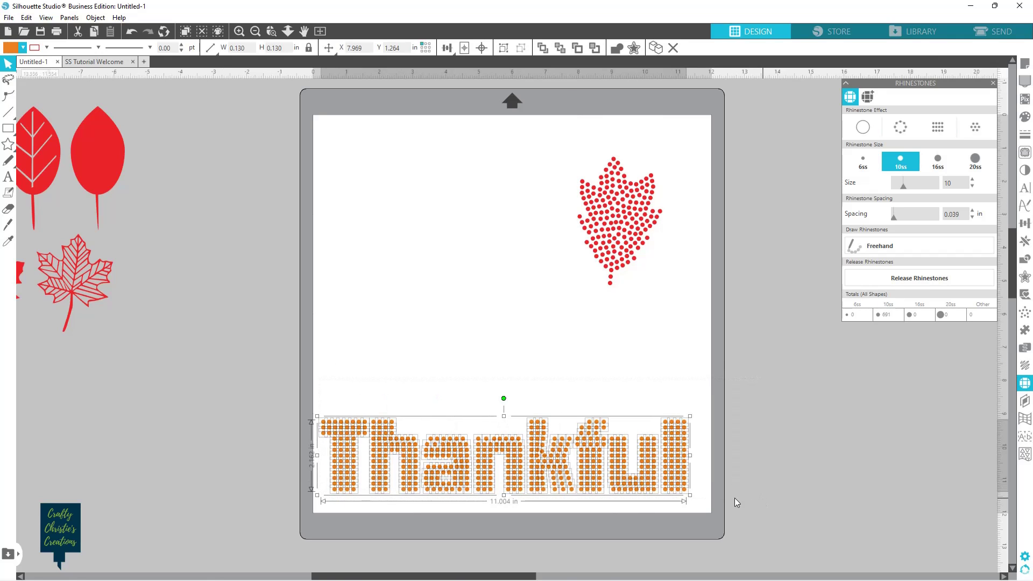
right_click(531, 472)
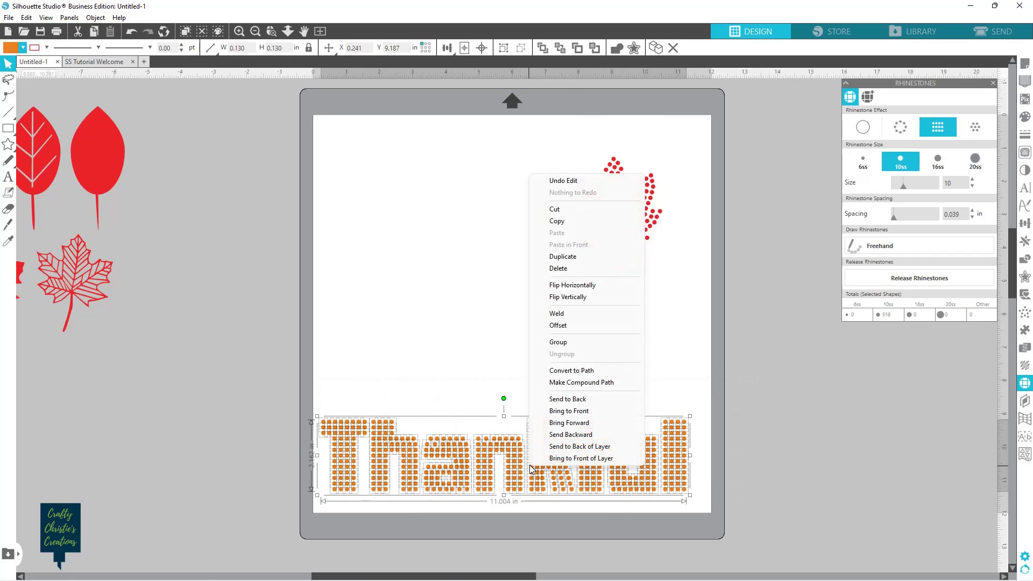
left_click(563, 343)
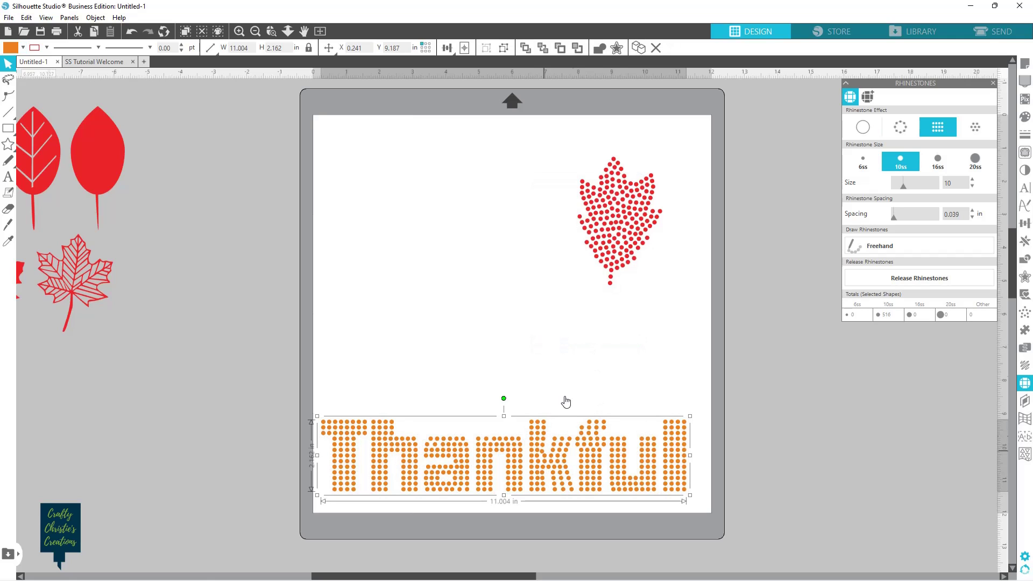
Rotate the leaf slightly clockwise, move "Thankful" up to the middle of the page, and place the leaf above its "an".
left_click(618, 226)
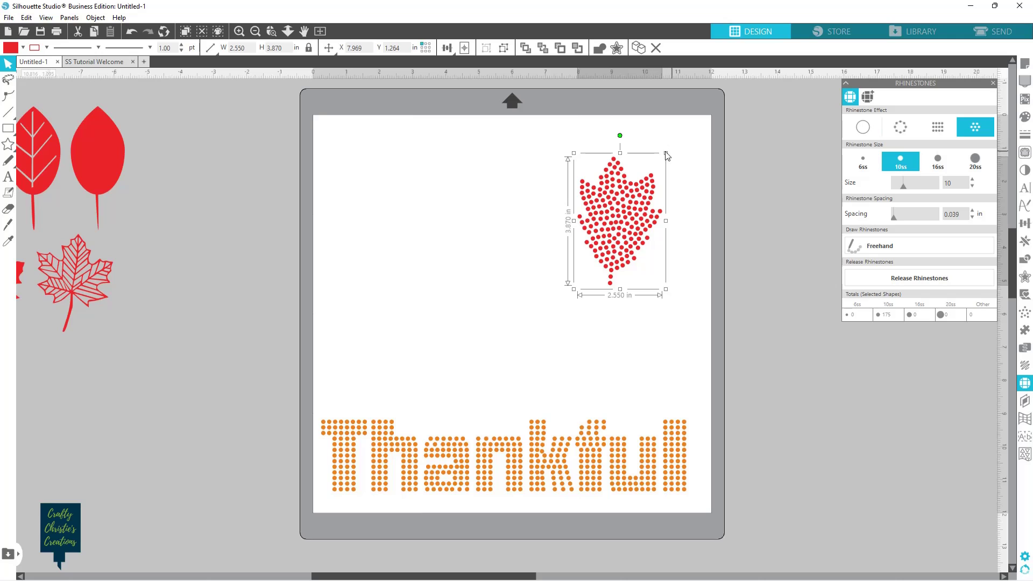
left_click_drag(624, 142, 653, 145)
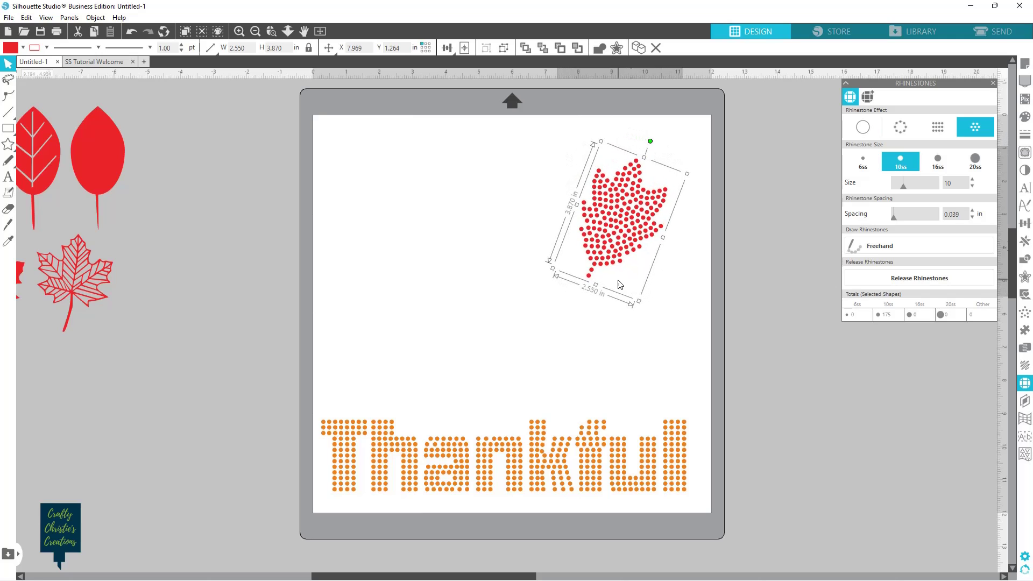
left_click_drag(623, 213, 564, 206)
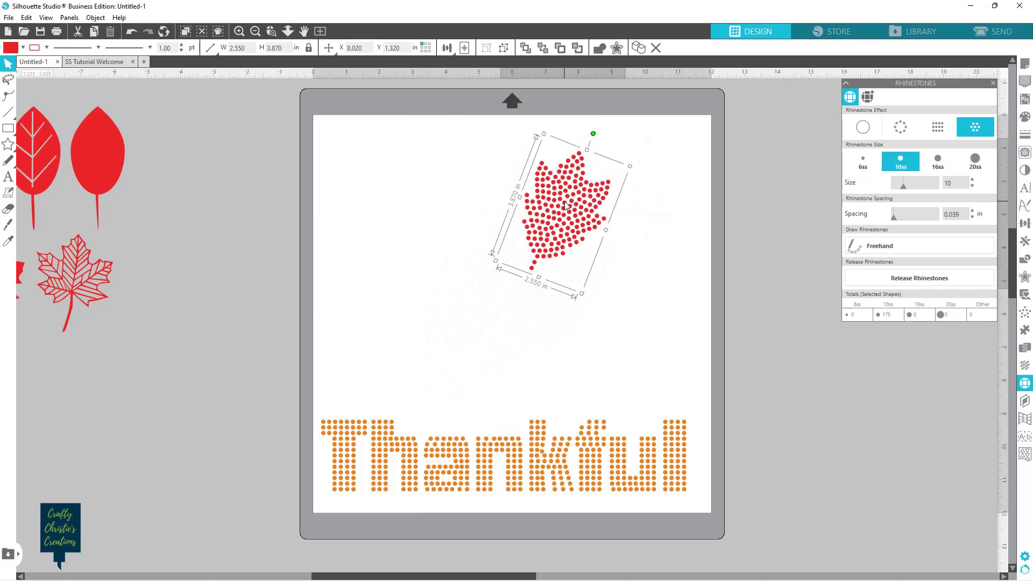
left_click_drag(528, 421, 550, 311)
left_click(550, 311)
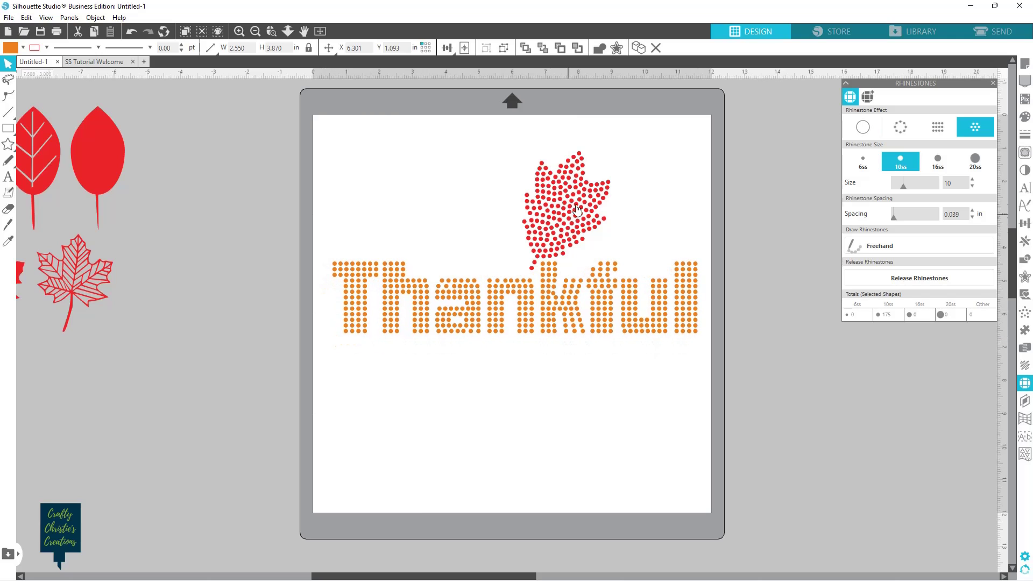
left_click_drag(565, 206, 468, 220)
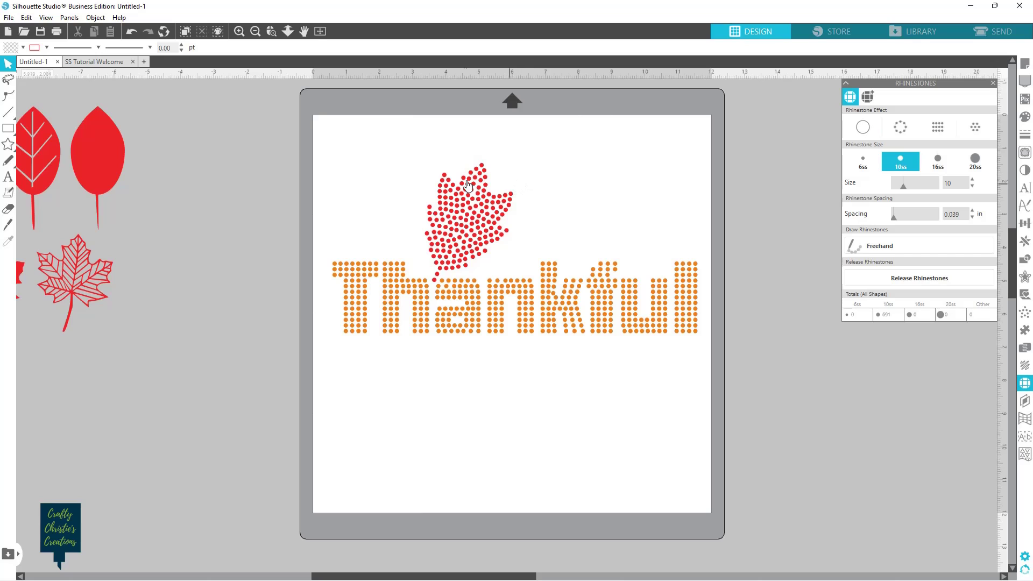
Duplicate the leaf, rotate the copy counter-clockwise, and place it directly below the "nk" of "Thankful".
left_click(494, 189)
left_click(473, 218)
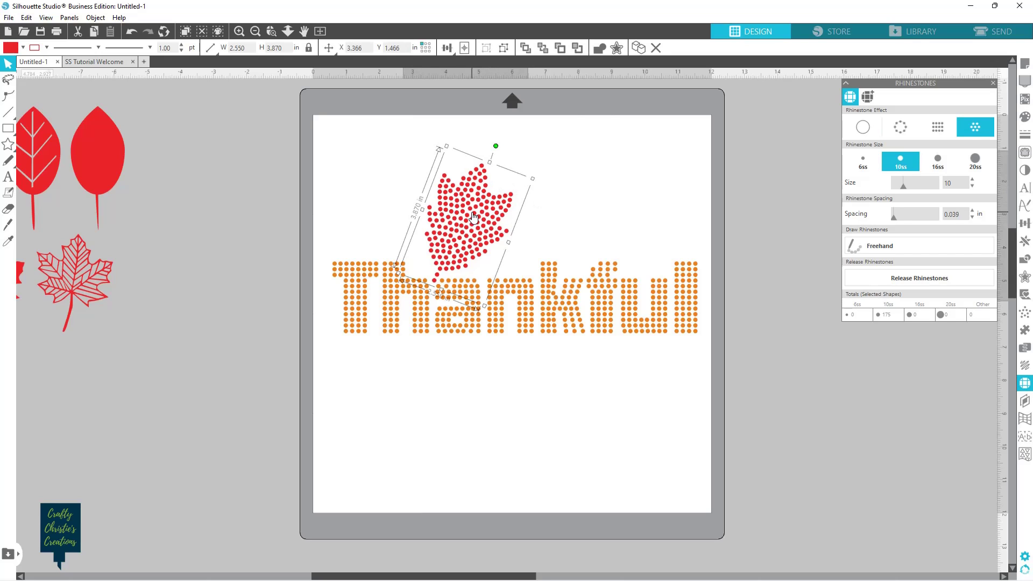
left_click_drag(474, 217, 563, 200)
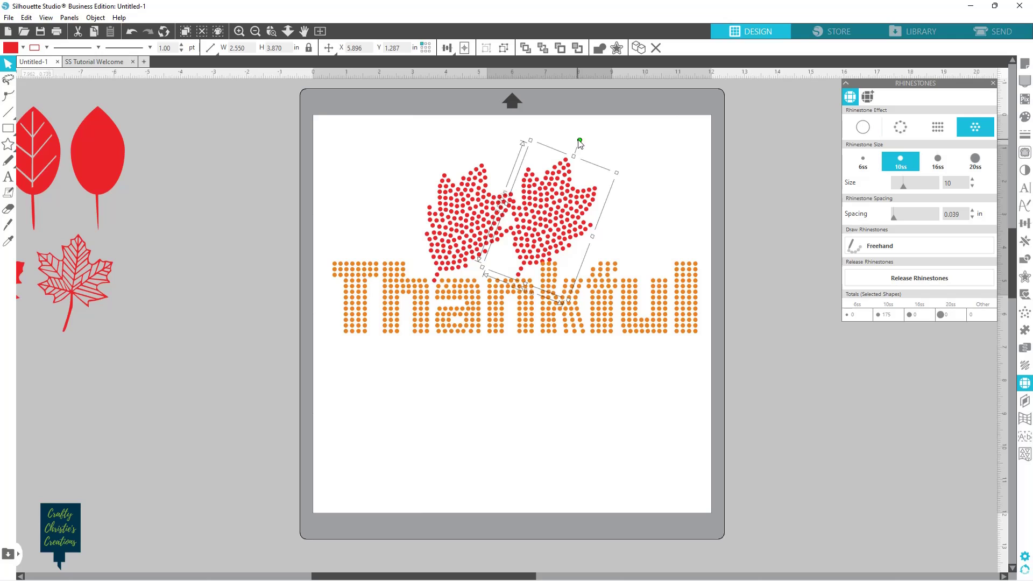
left_click_drag(580, 141, 509, 141)
left_click_drag(548, 220, 541, 391)
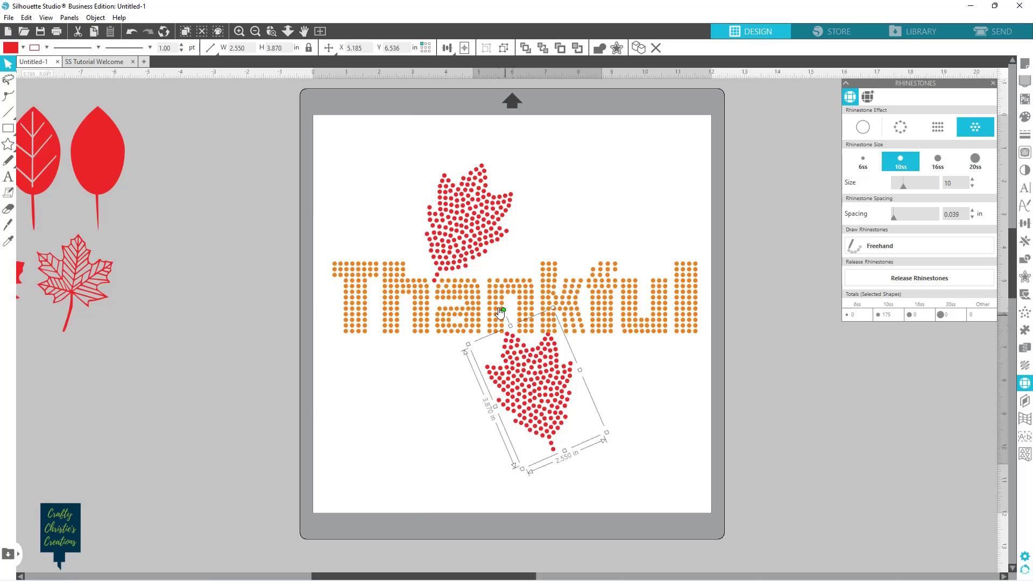
left_click_drag(503, 309, 493, 315)
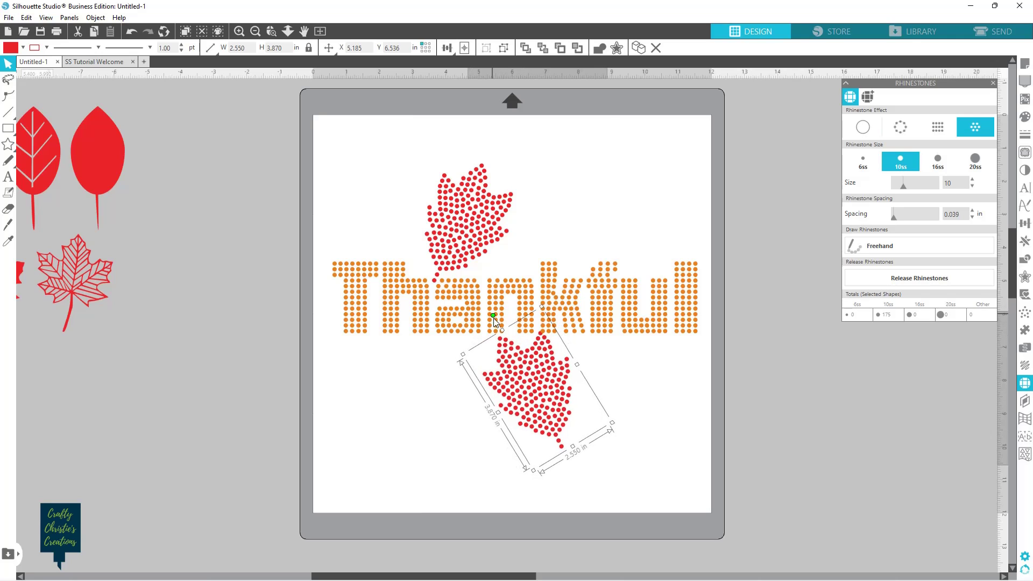
left_click_drag(541, 396, 537, 398)
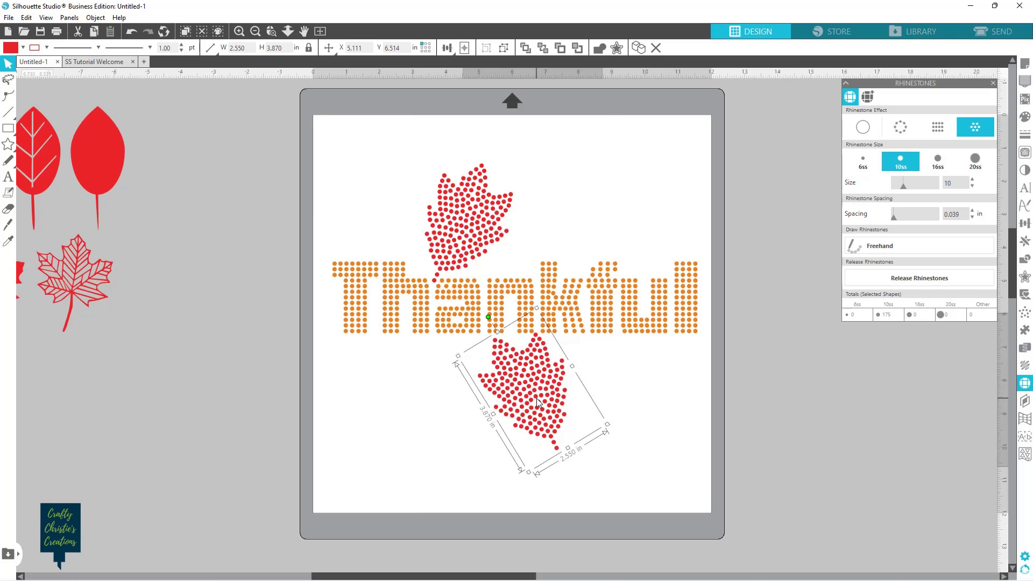
Delete the leaf above the word and move the remaining leaf into the open space below "Thankful".
left_click(574, 208)
left_click_drag(472, 220, 474, 222)
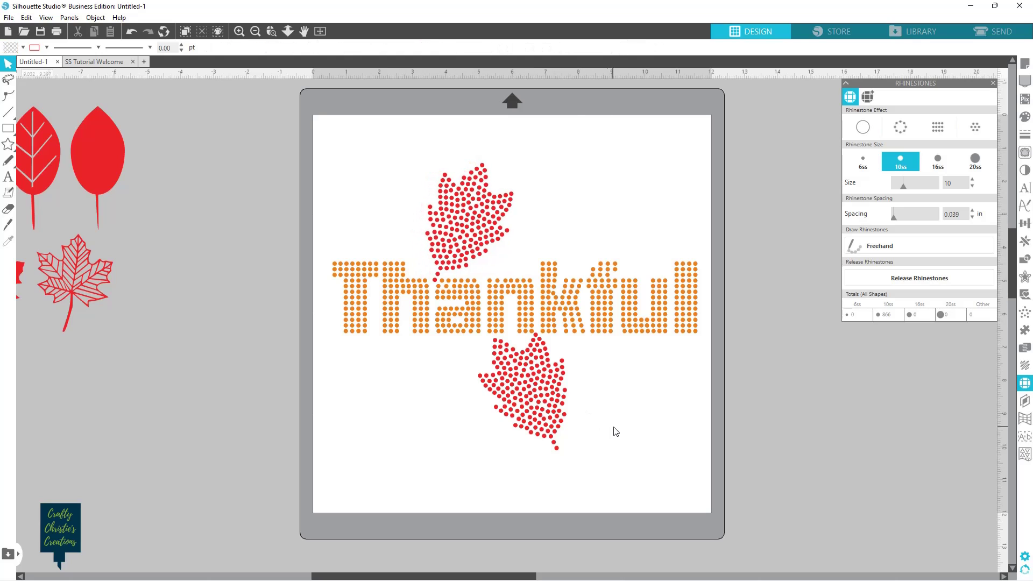
left_click(538, 413)
left_click(487, 218)
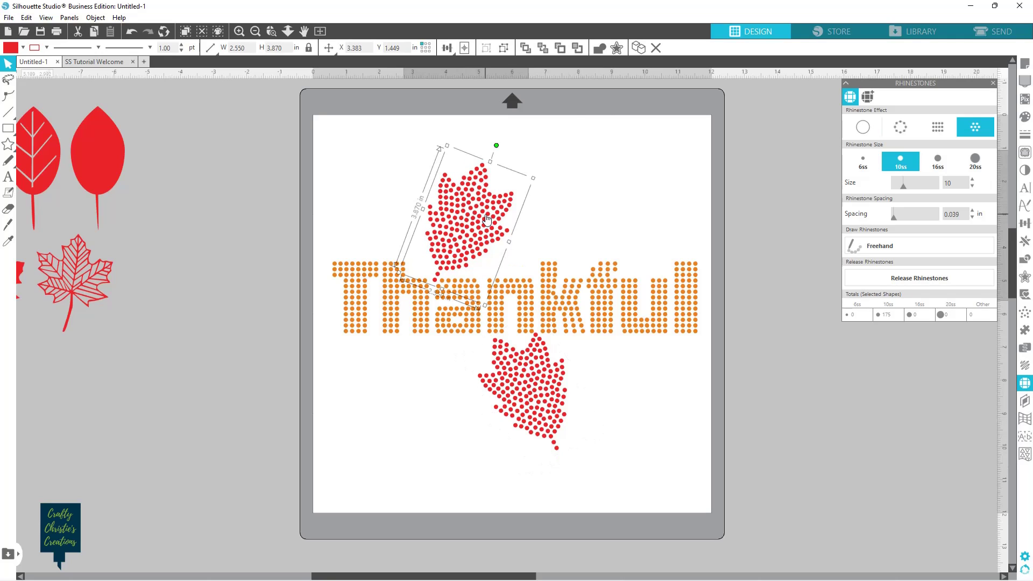
key("Delete")
left_click_drag(549, 409, 504, 451)
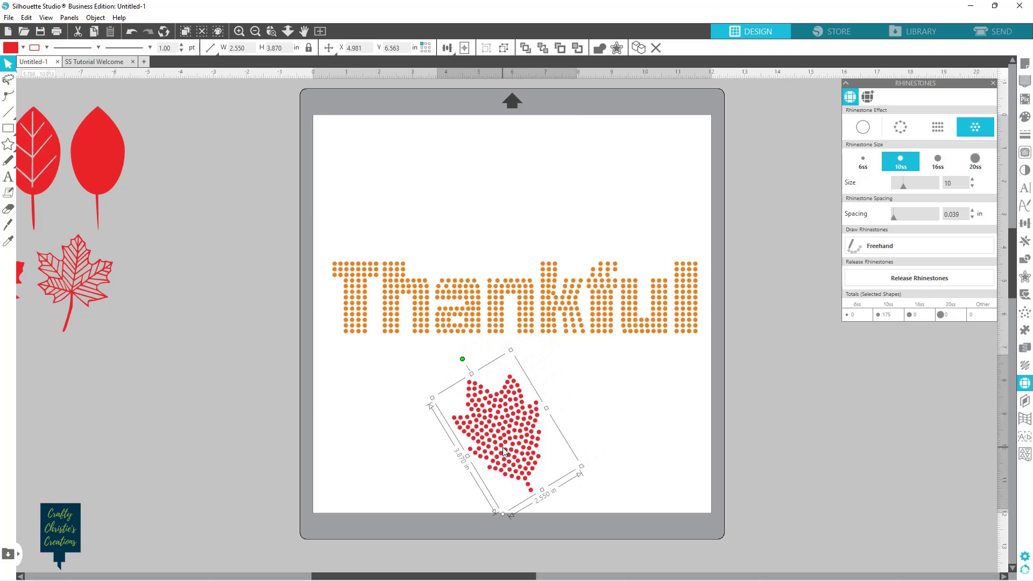
left_click(608, 437)
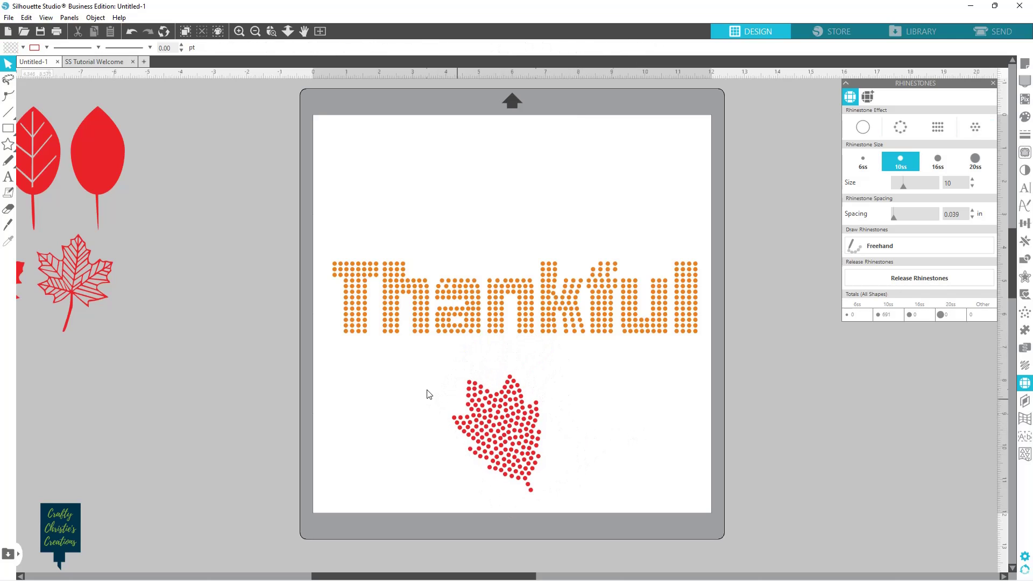
Ungroup the rhinestone leaf below "Thankful" into individually selectable stones.
left_click(501, 434)
right_click(500, 434)
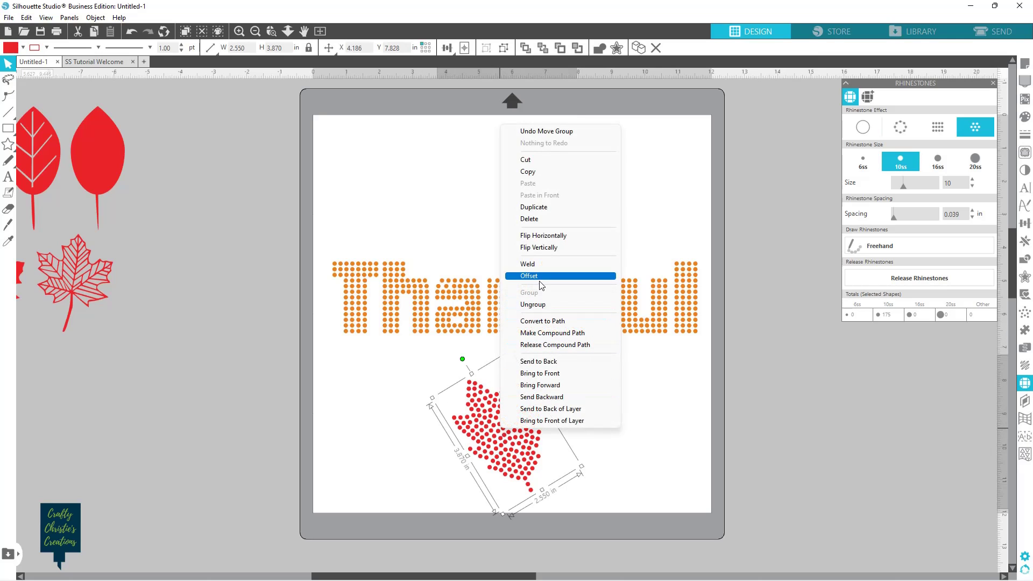
left_click(540, 304)
left_click(636, 426)
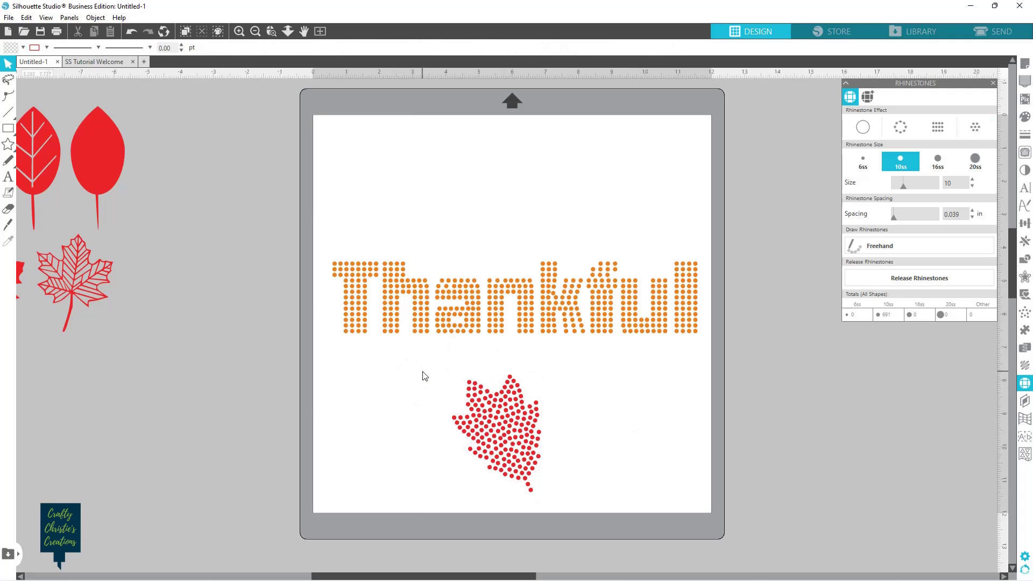
left_click_drag(410, 366, 534, 408)
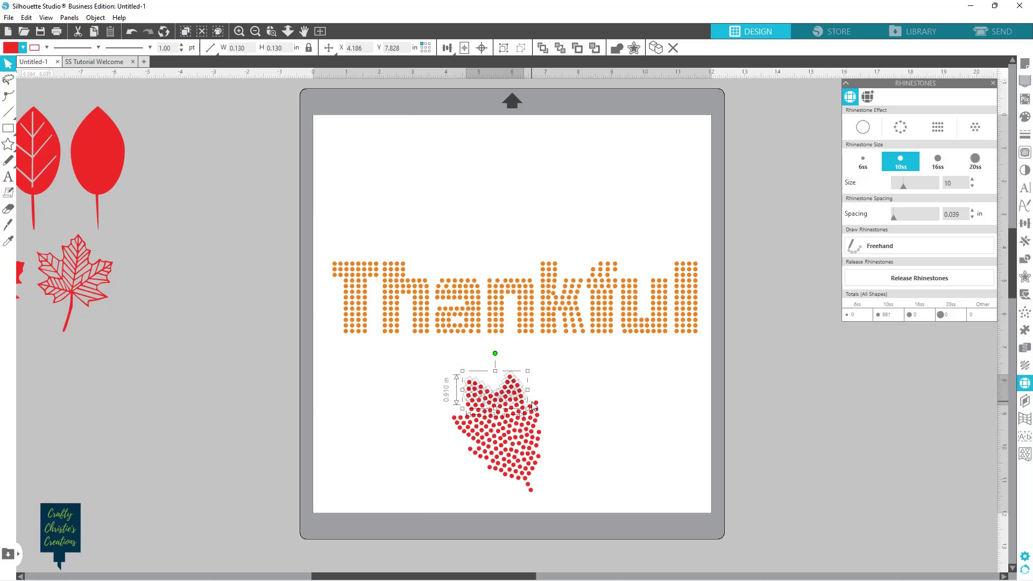
left_click(600, 394)
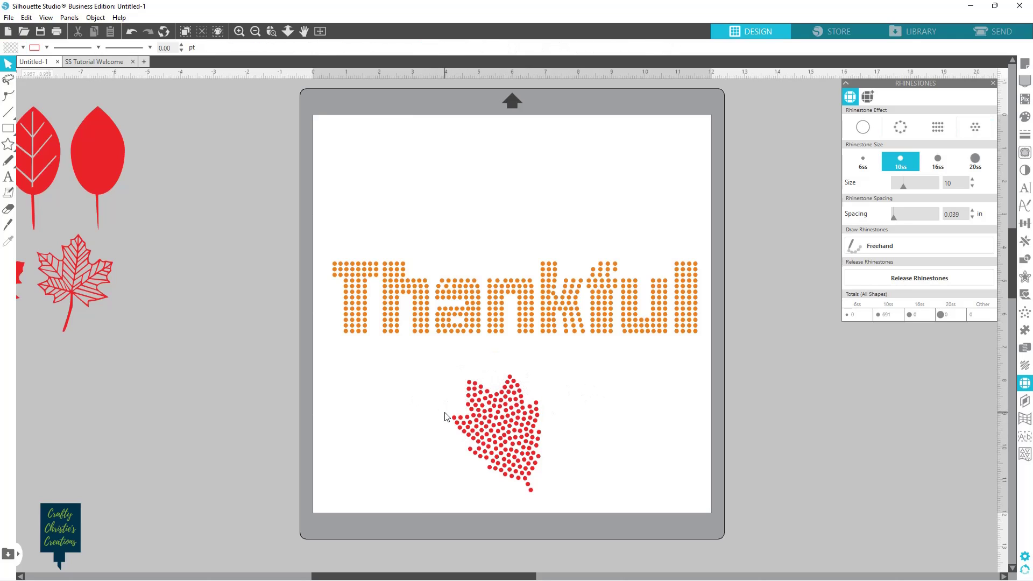
Recolour a wide diagonal band of stones across the leaf, from its left edge up to the top tip, orange.
left_click(475, 443)
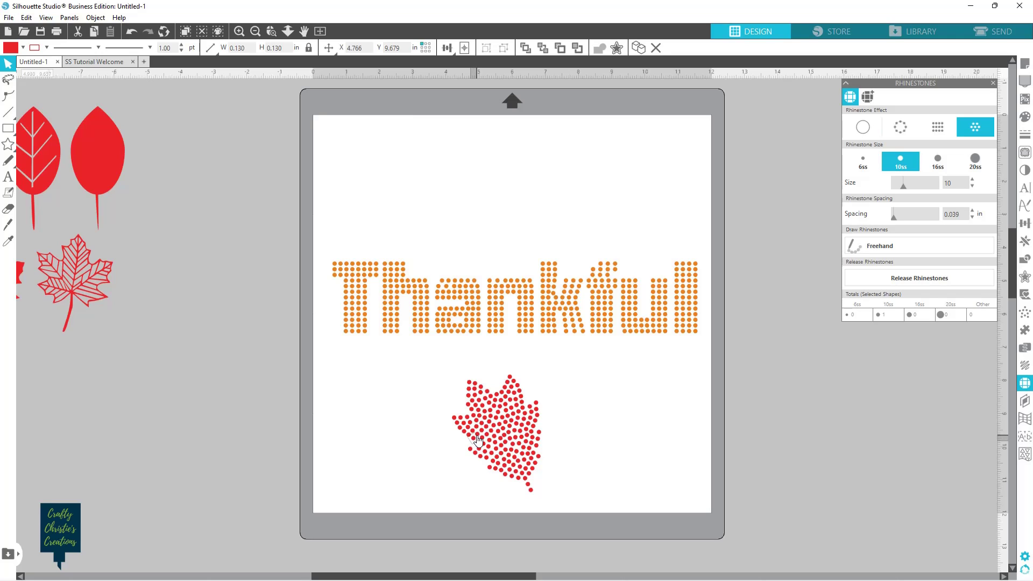
left_click(477, 434, "shift")
left_click(481, 431, "shift")
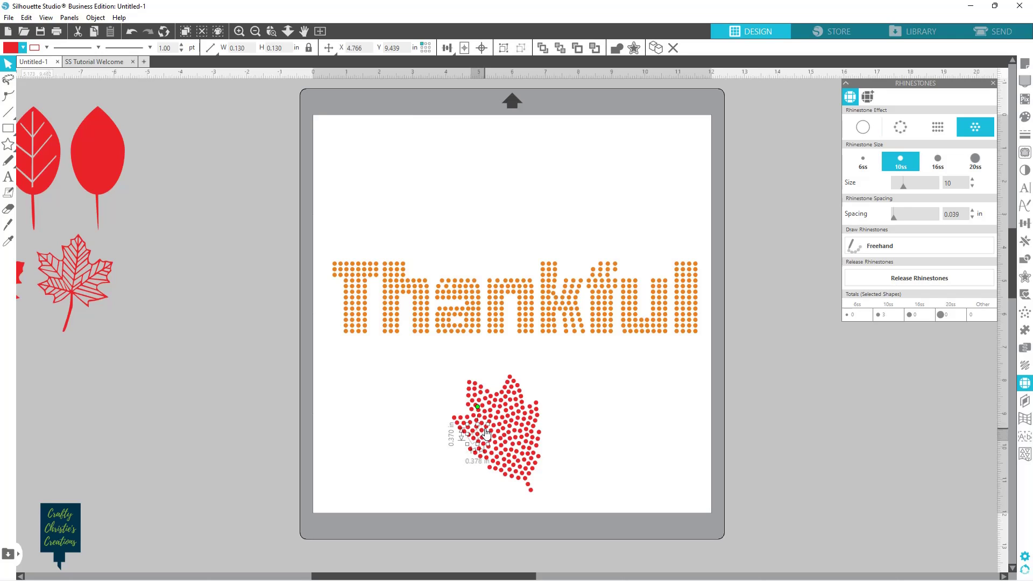
left_click(484, 427, "shift")
left_click(488, 420, "shift")
left_click(496, 424, "shift")
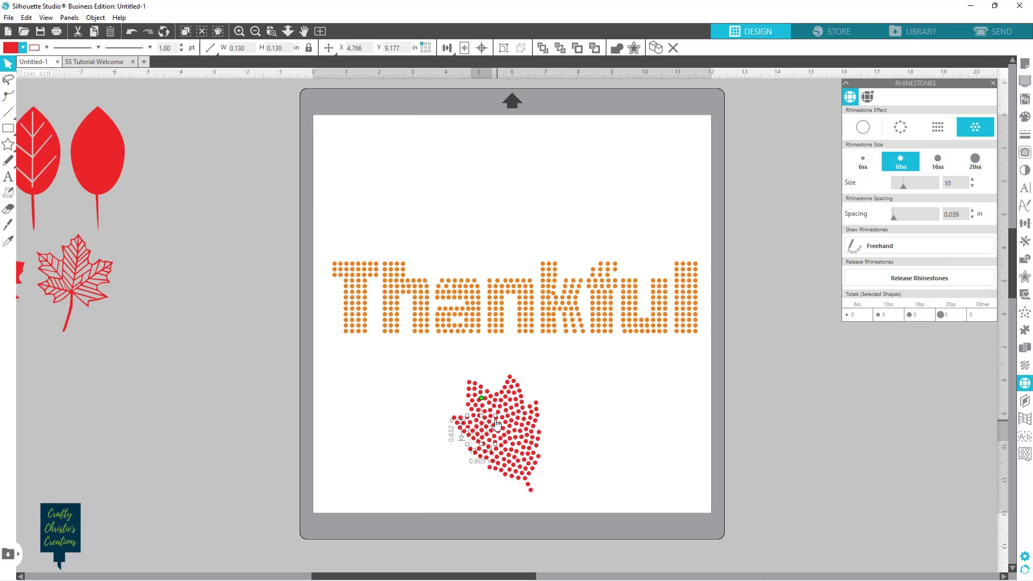
left_click(500, 424, "shift")
left_click(506, 423, "shift")
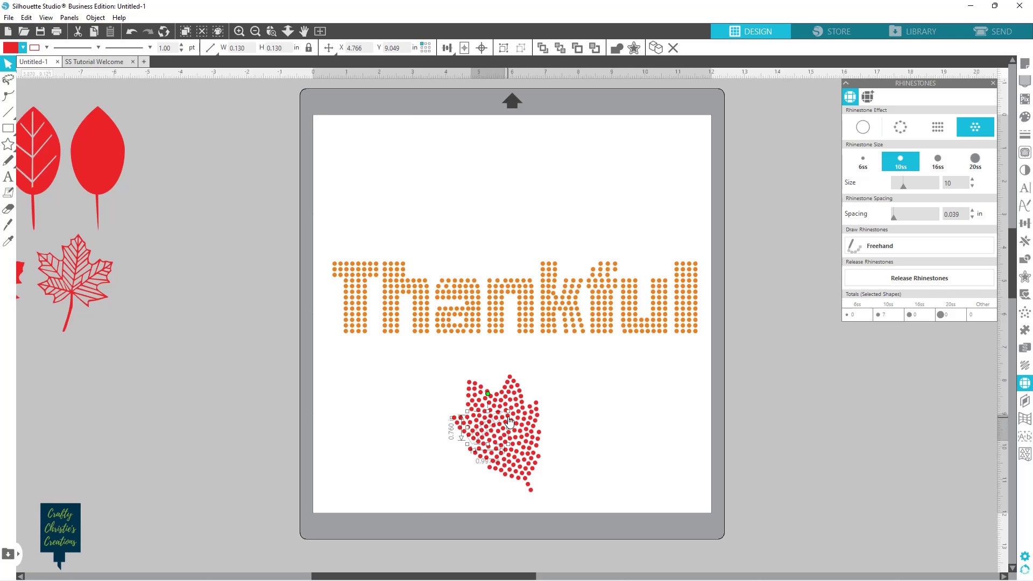
left_click(509, 421, "shift")
left_click(513, 418, "shift")
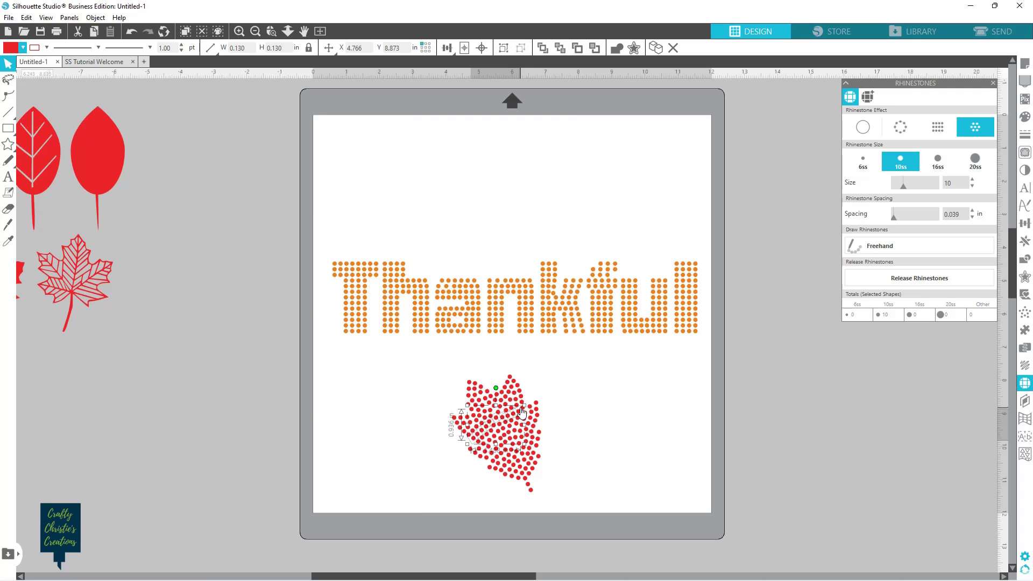
left_click(522, 403, "shift")
left_click(522, 401, "shift")
left_click(521, 398, "shift")
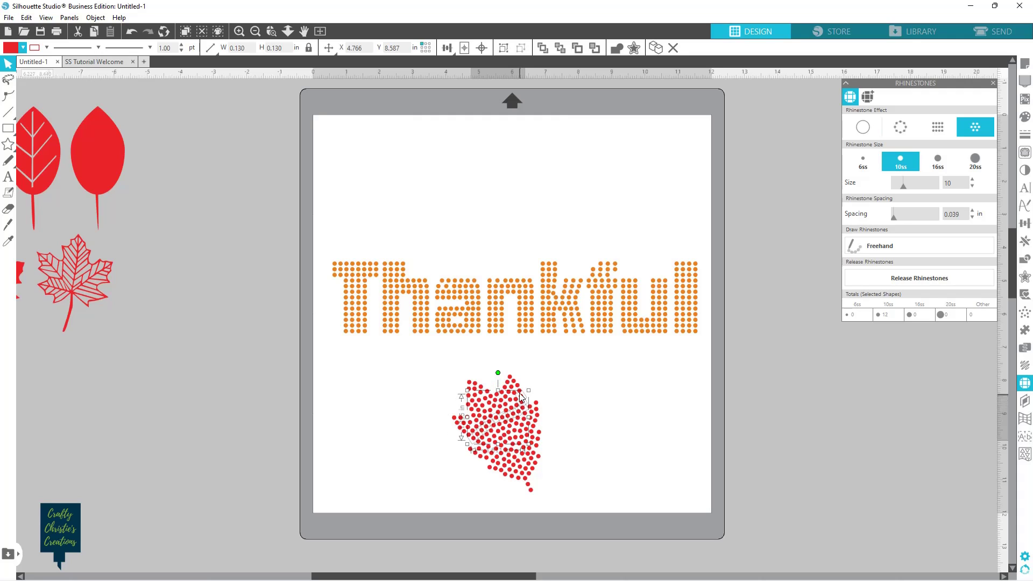
left_click(519, 393, "shift")
left_click(519, 388, "shift")
left_click(514, 383, "shift")
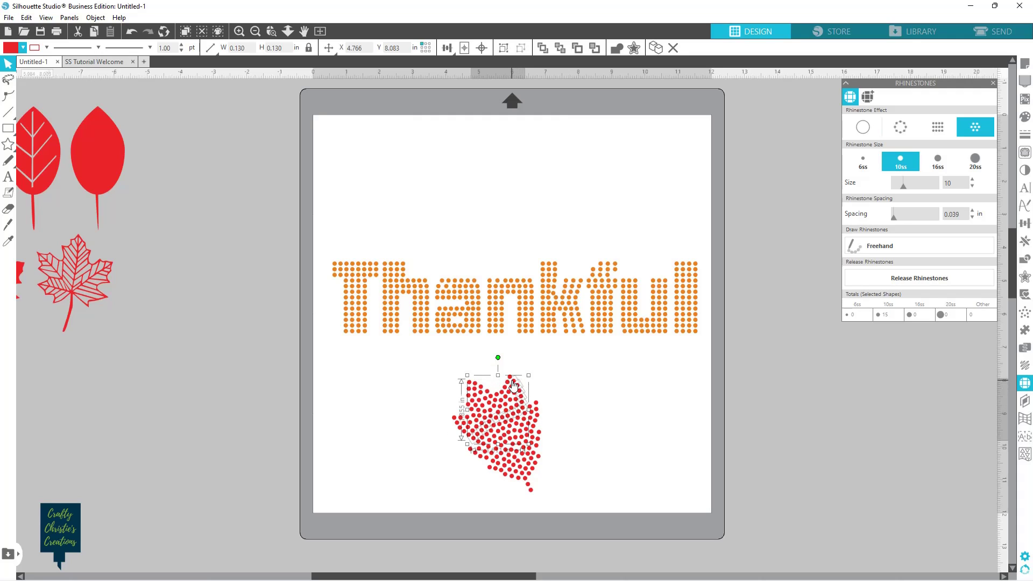
left_click(509, 380, "shift")
left_click(511, 388, "shift")
left_click(514, 391, "shift")
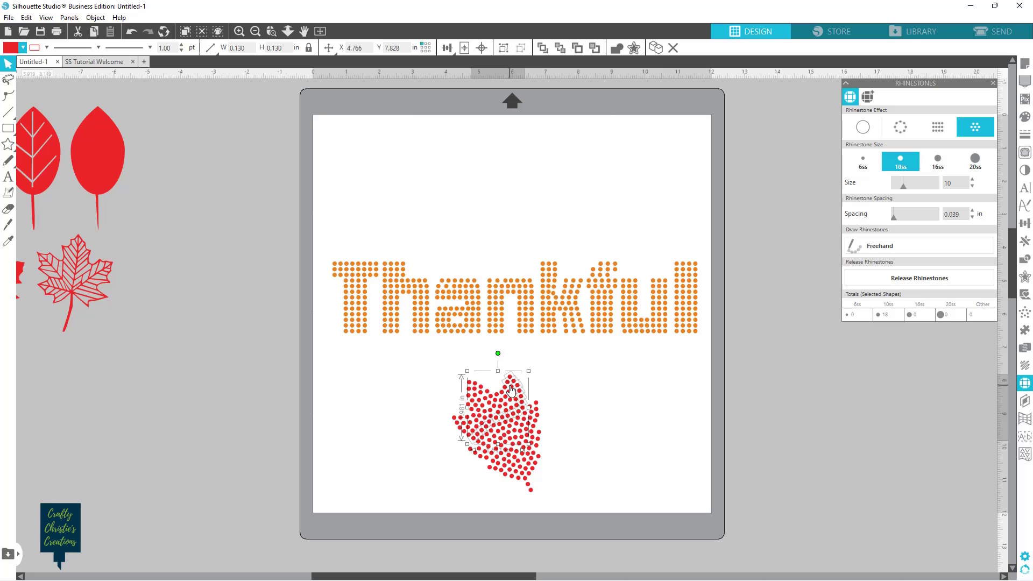
left_click(466, 435)
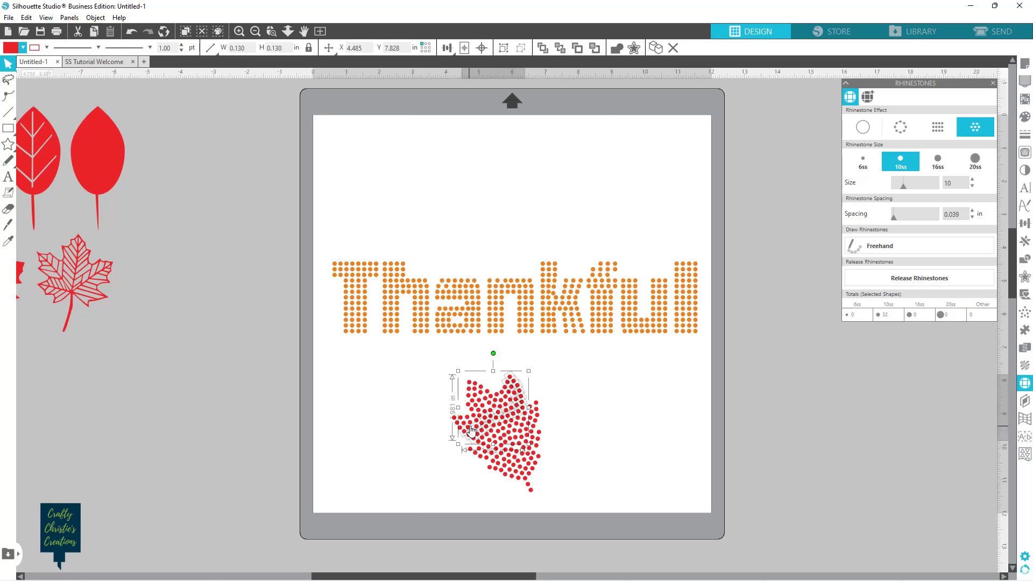
left_click(471, 428)
left_click(480, 425)
left_click(491, 413)
left_click(496, 408)
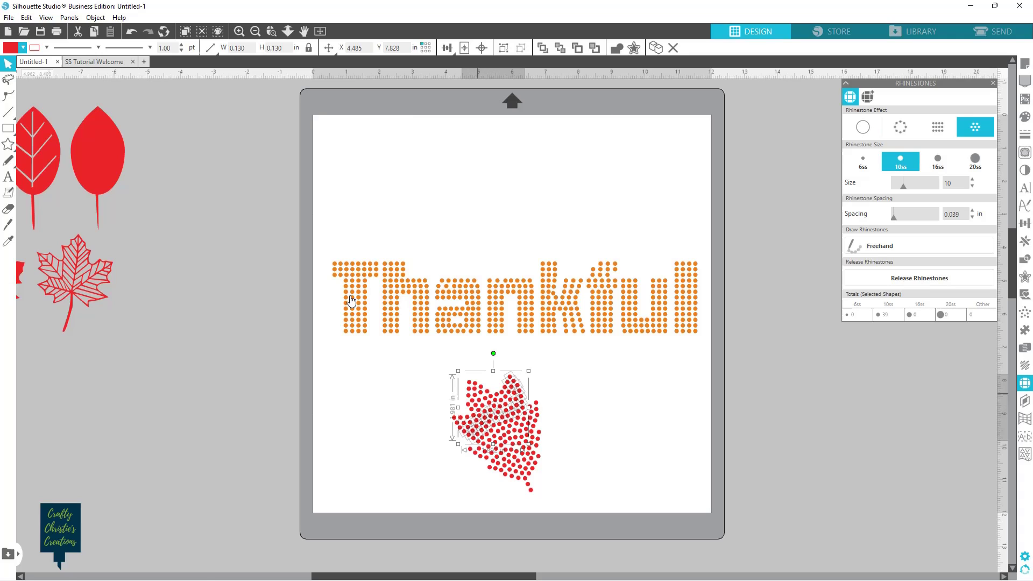
left_click(500, 412)
left_click(510, 399)
left_click(506, 399)
left_click(504, 393)
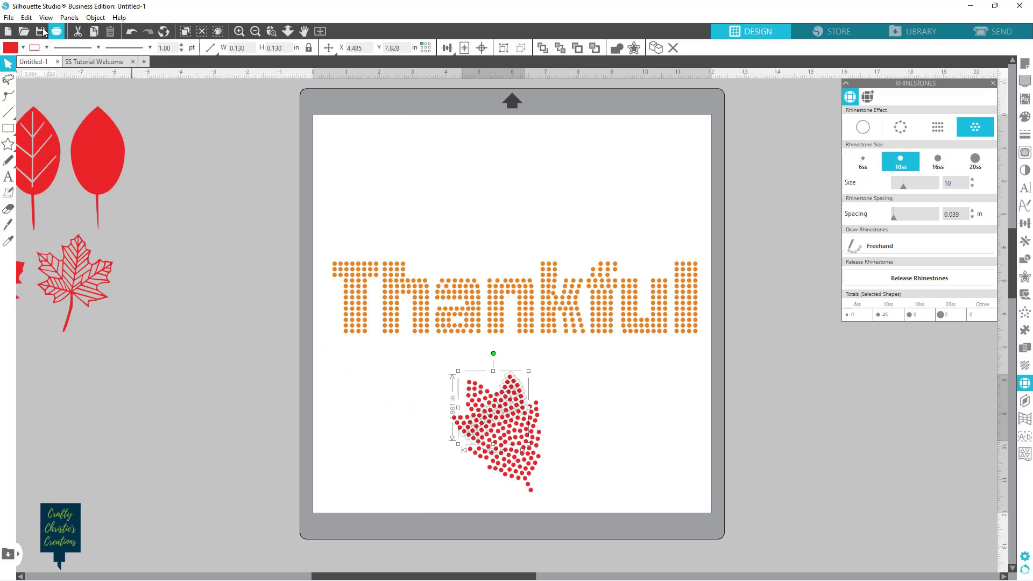
left_click(23, 48)
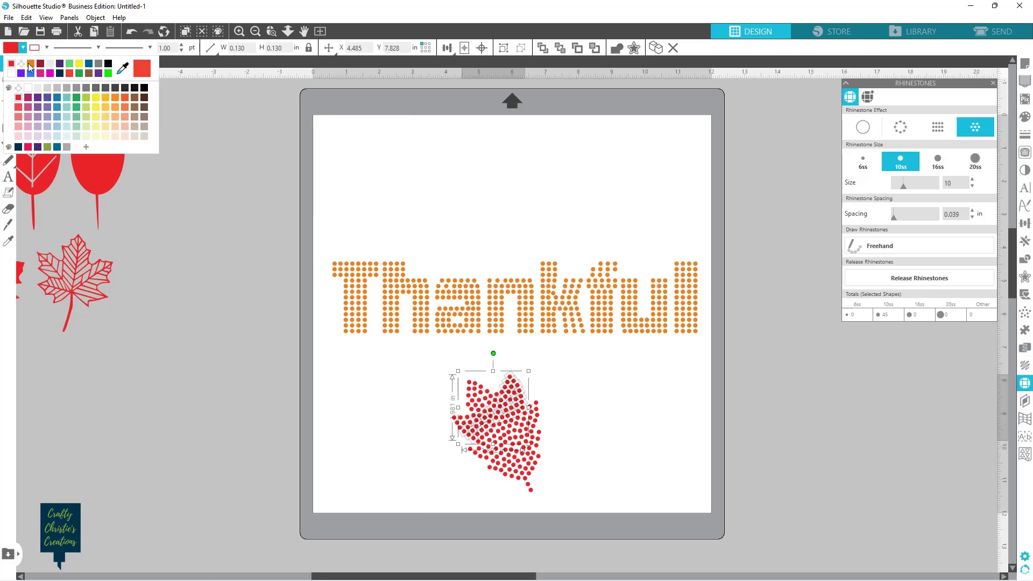
left_click(30, 64)
left_click(355, 422)
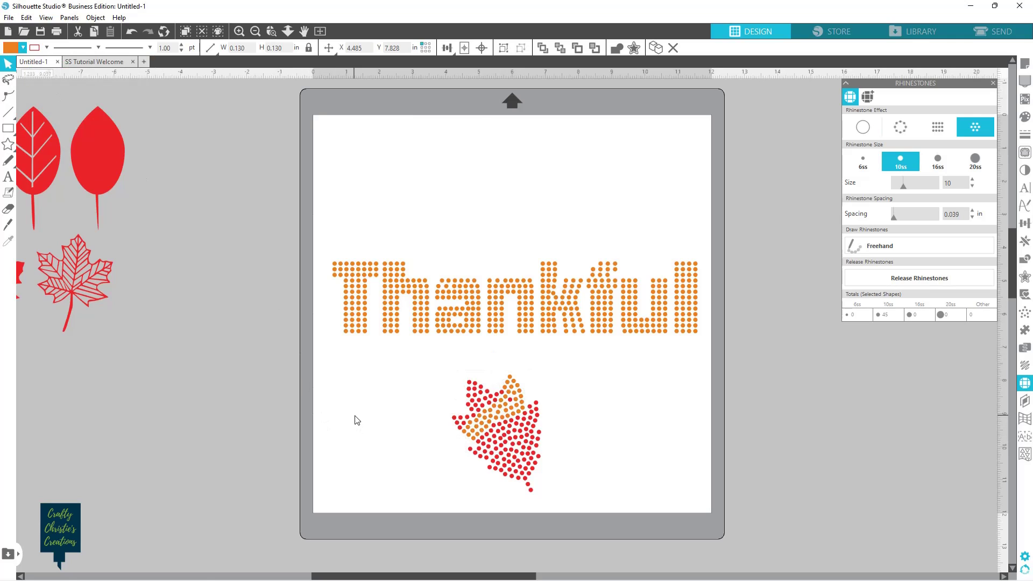
Fill the single missed red stone inside the leaf's orange band with the same orange.
left_click(509, 401)
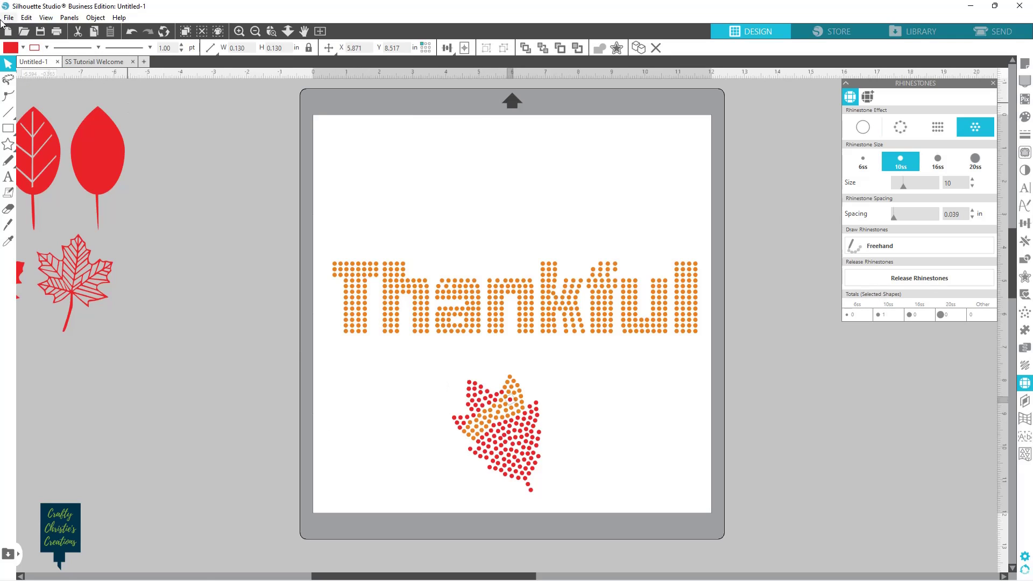
left_click(24, 48)
left_click(27, 65)
left_click(429, 392)
Recolour the red stones along the leaf's left edge orange.
left_click_drag(472, 363, 441, 447)
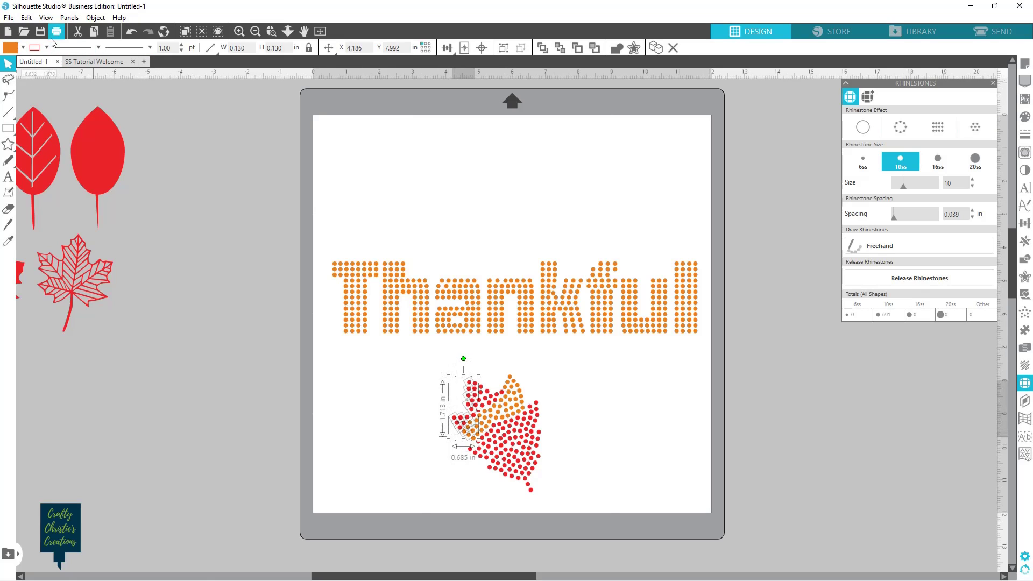
left_click(11, 49)
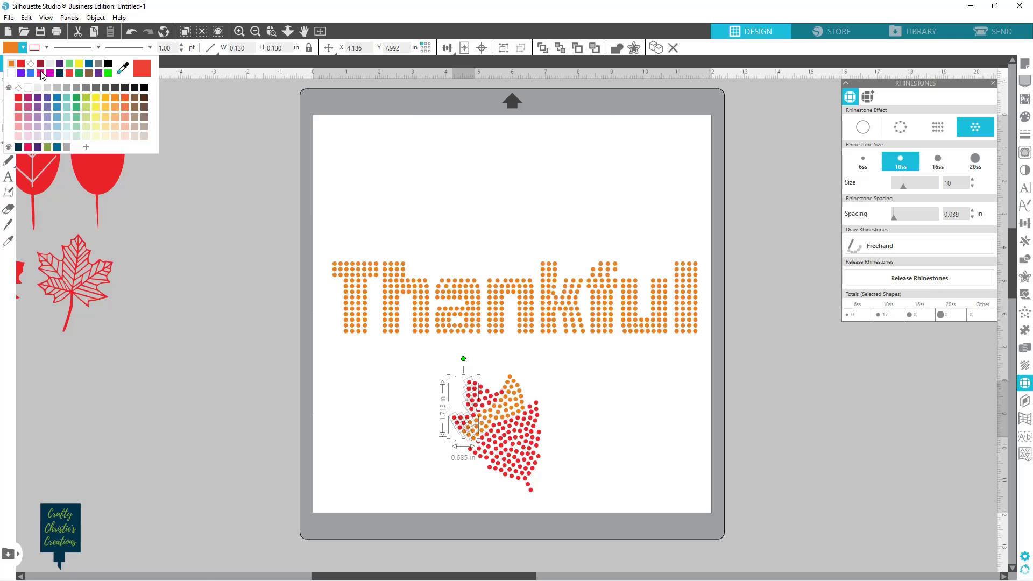
left_click(12, 64)
left_click(430, 370)
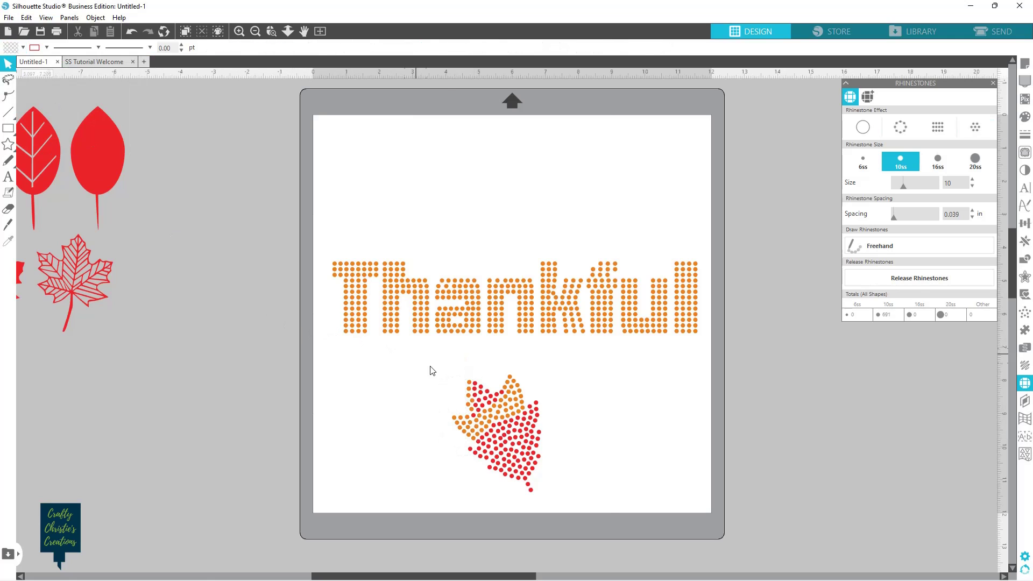
Fill the remaining red stones between the leaf's two upper tips with orange.
mouse_move(495, 404)
left_mouse_down()
mouse_move(484, 420)
mouse_move(506, 425)
mouse_move(492, 419)
mouse_move(507, 416)
left_mouse_up()
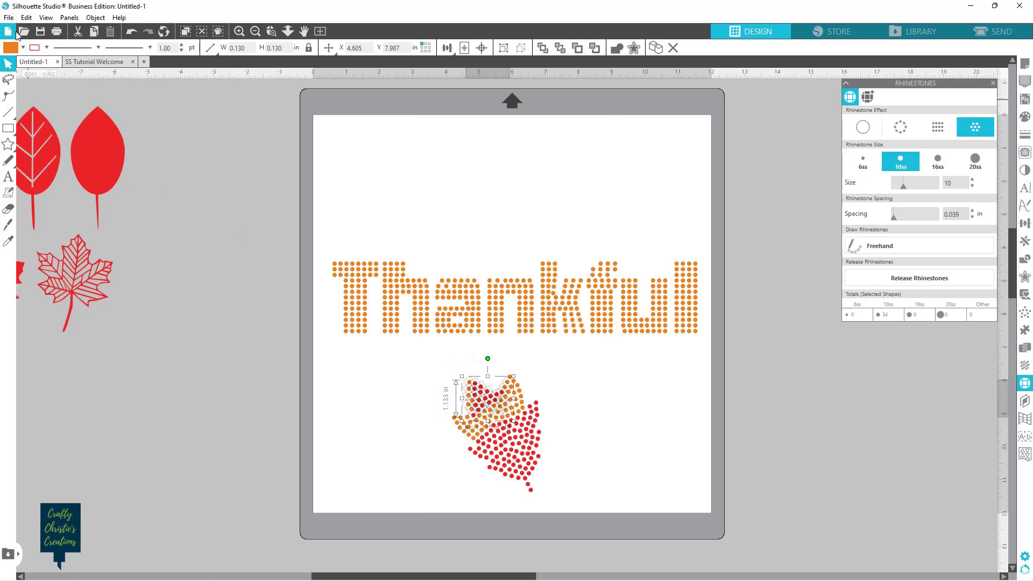
left_click(22, 47)
left_click(10, 67)
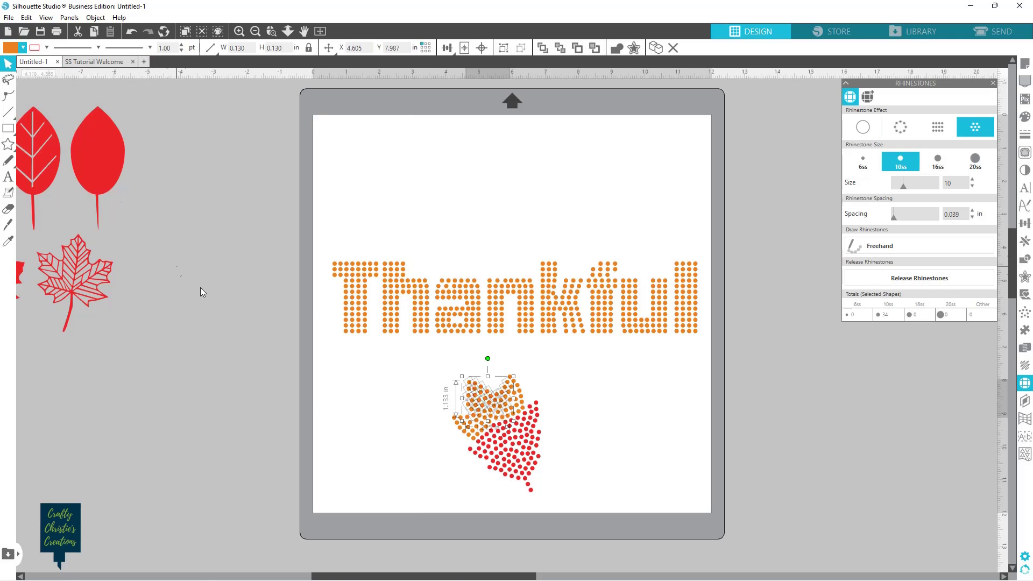
left_click(273, 299)
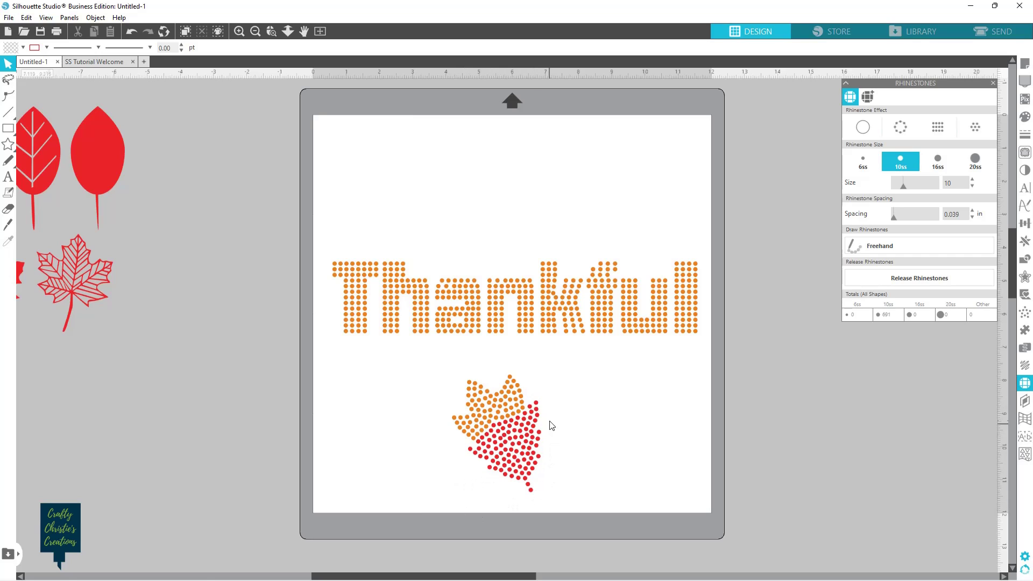
Recolour a diagonal band of red stones across the lower half of the leaf light green.
left_click(490, 469)
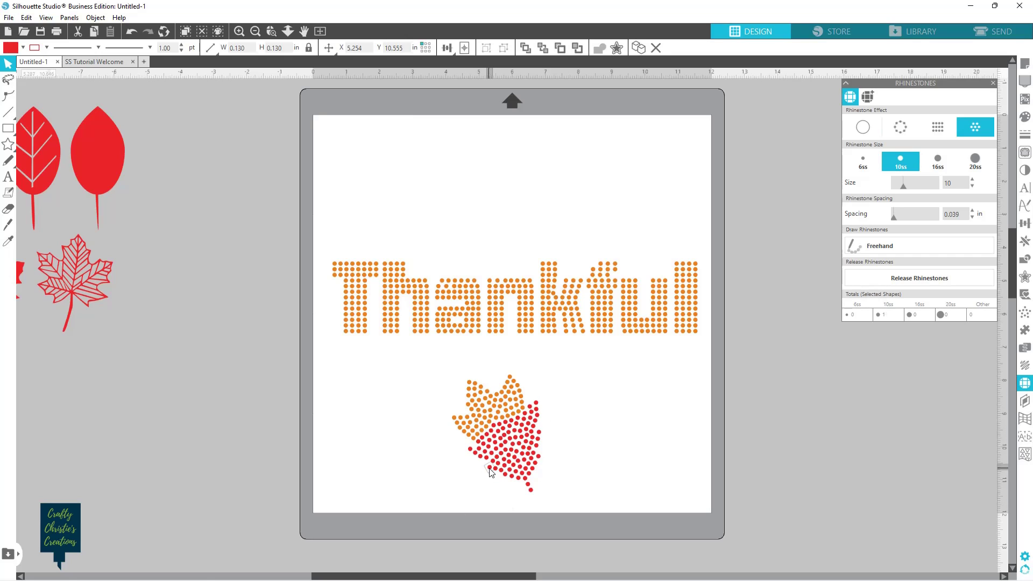
left_click_drag(489, 468, 510, 465)
left_click(515, 456, "shift")
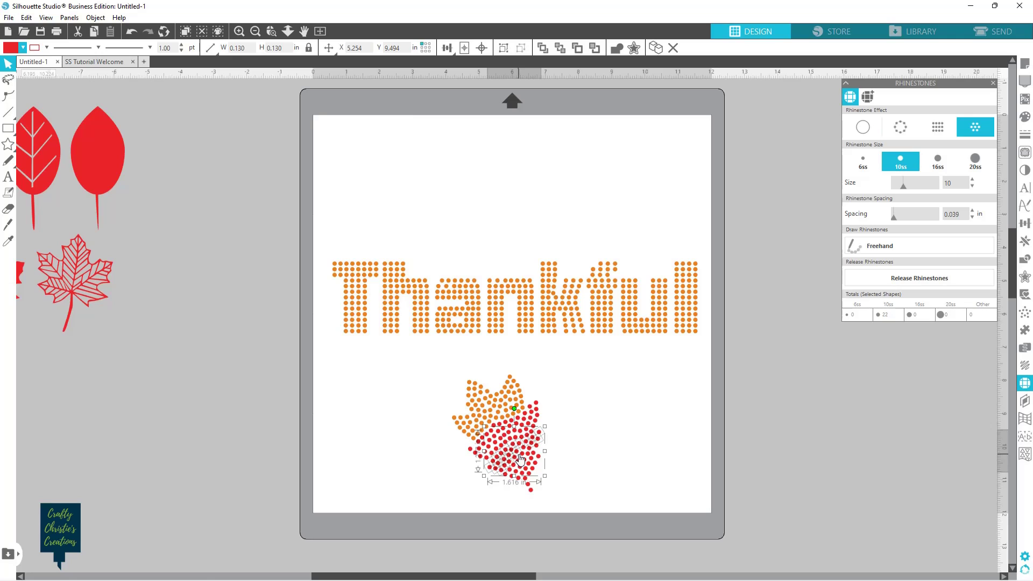
left_click(529, 455, "shift")
left_click(536, 451, "shift")
left_click(23, 48)
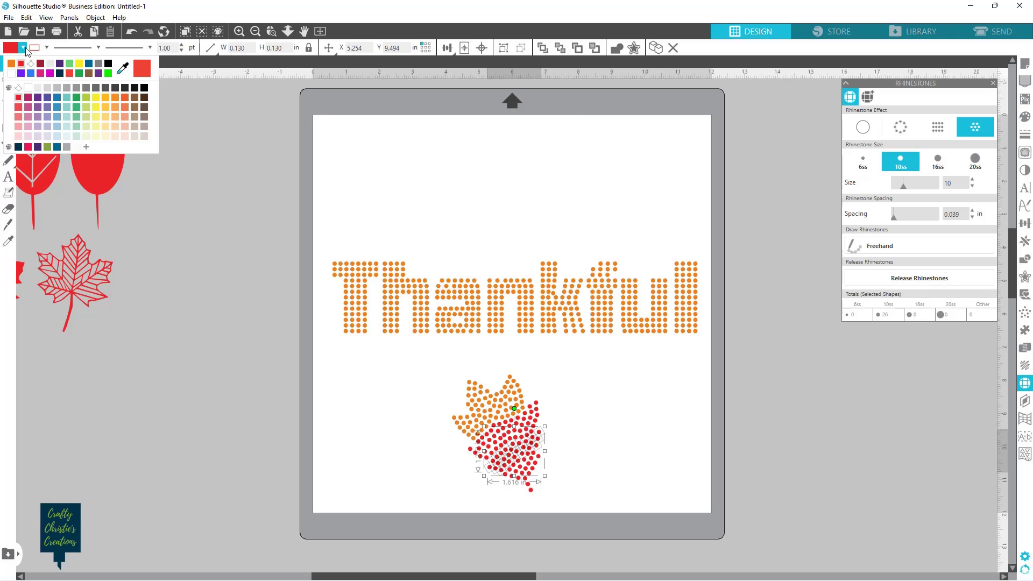
left_click(86, 98)
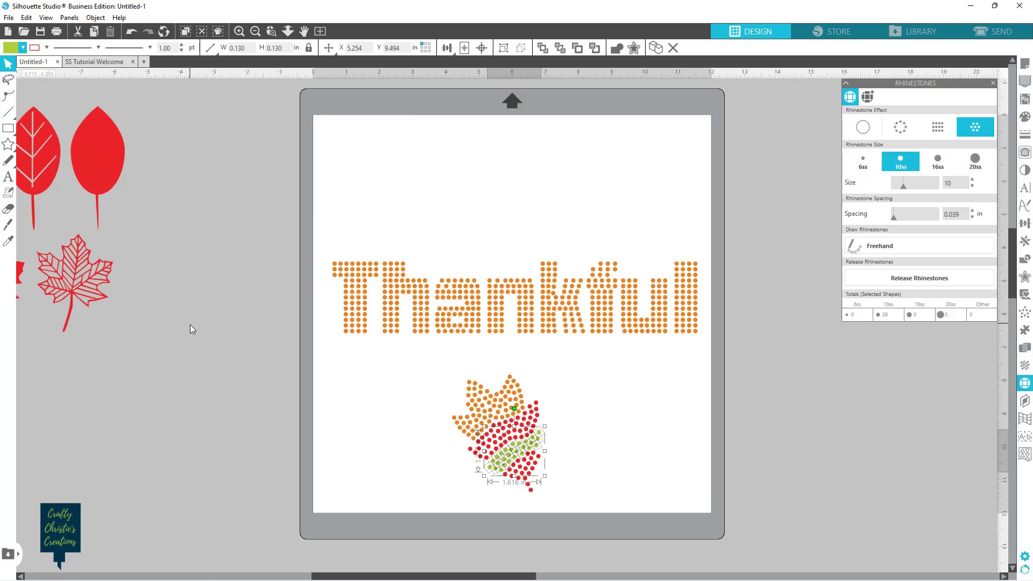
left_click(24, 47)
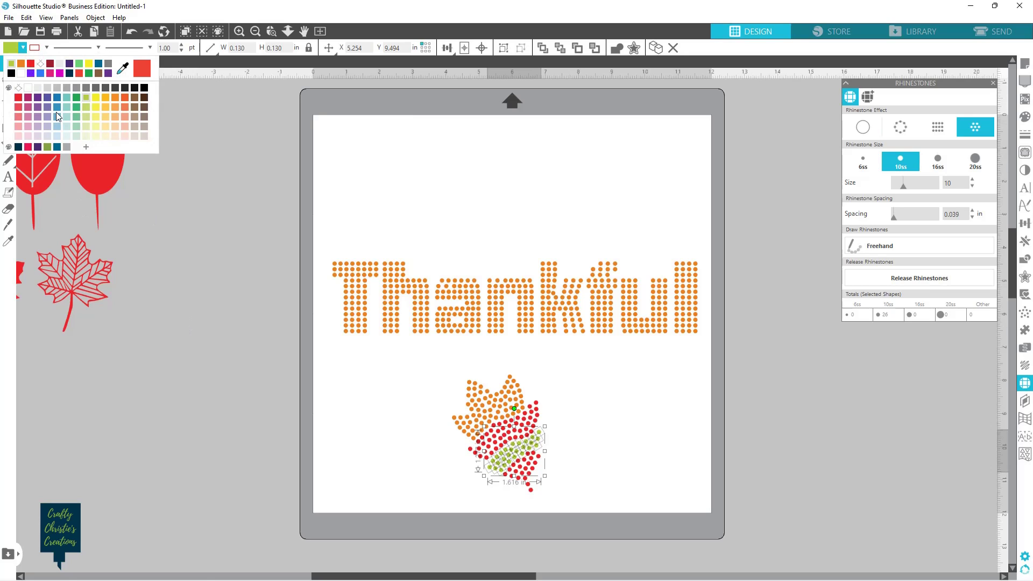
left_click(86, 107)
left_click(399, 503)
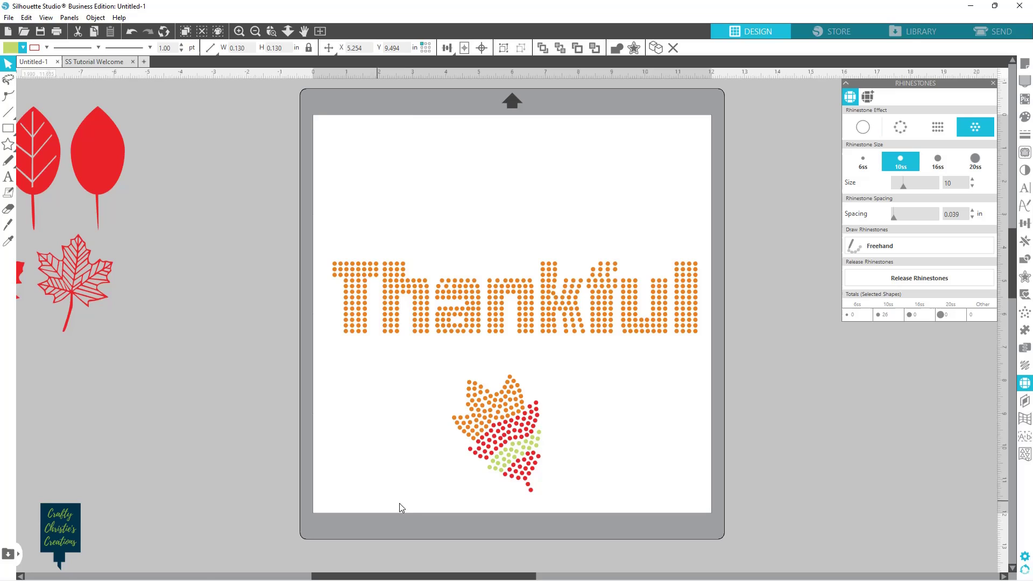
Recolour the group of red stones between the green band and the leaf's stem light green.
left_click(495, 497)
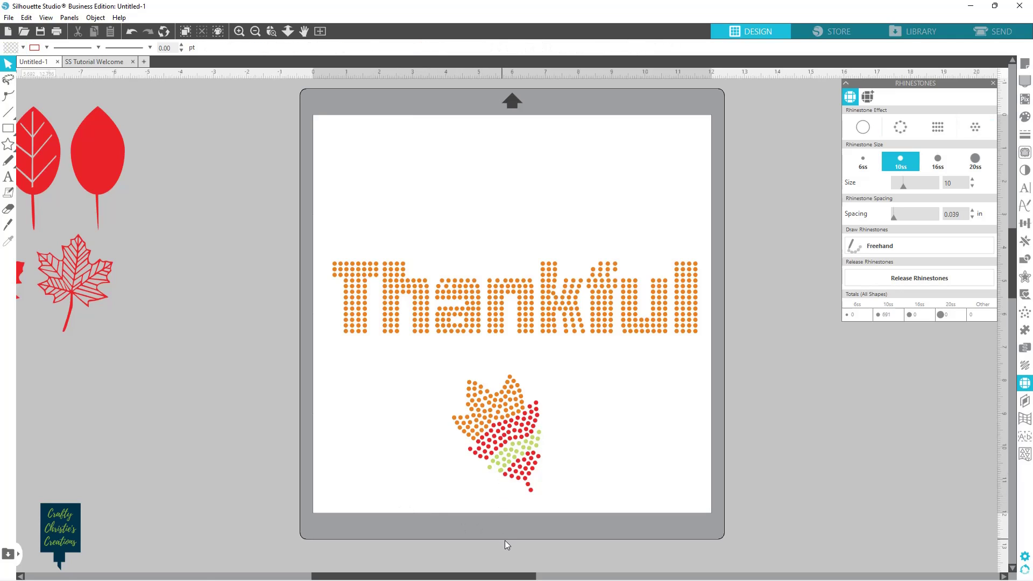
key("ctrl+z")
left_click(500, 488)
left_click_drag(495, 478, 614, 463)
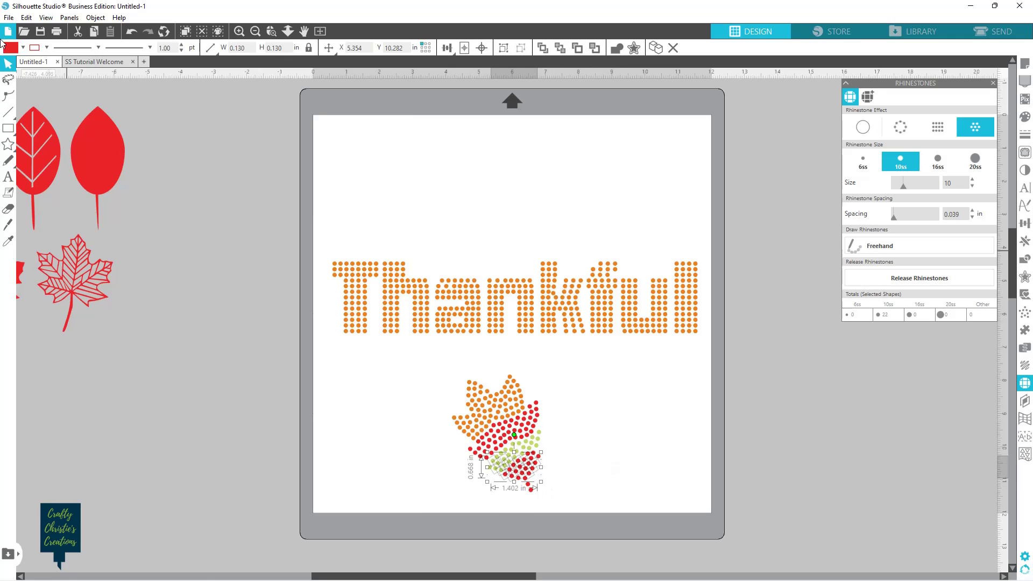
left_click(23, 47)
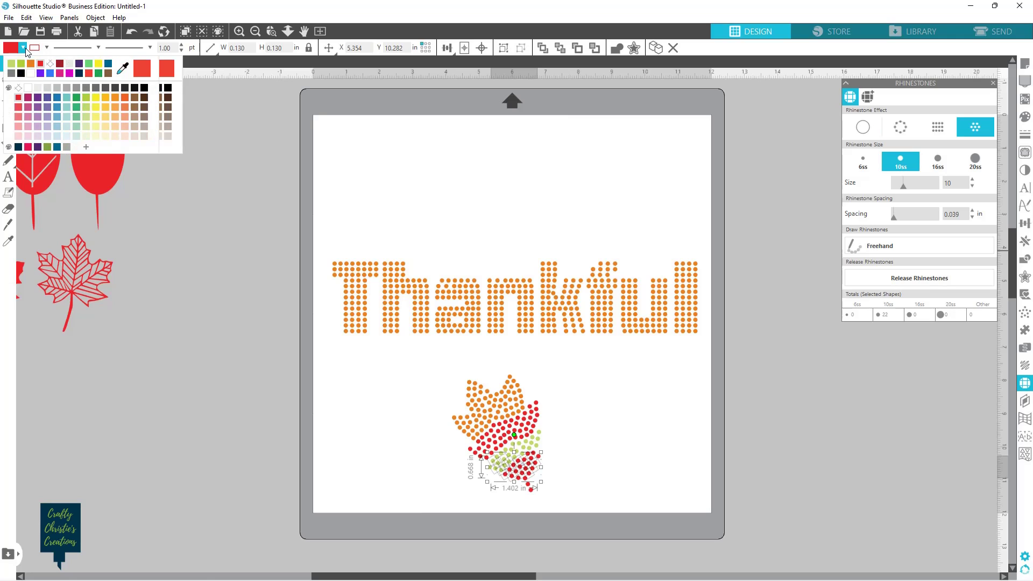
left_click(14, 64)
left_click(371, 466)
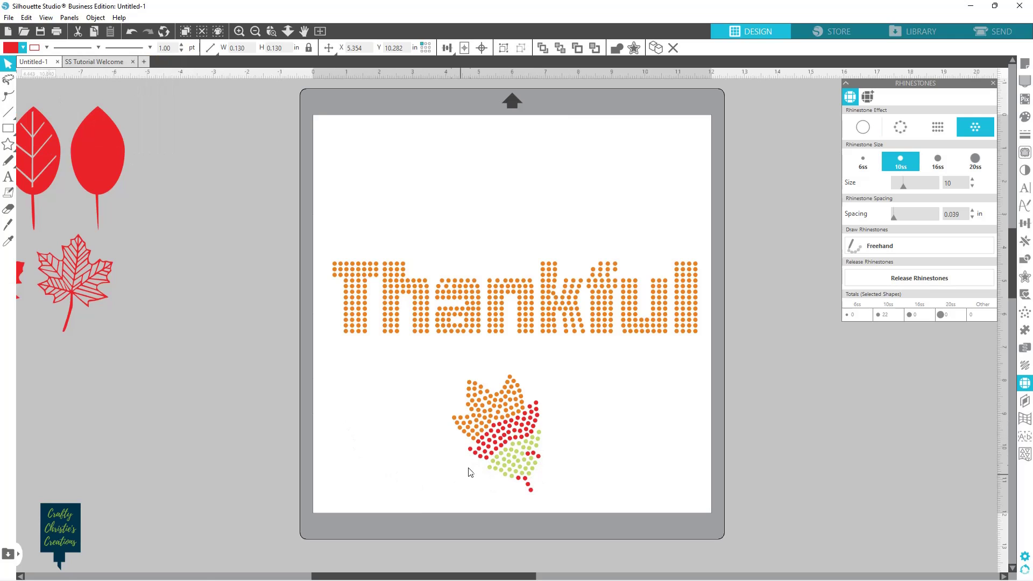
Recolour the red stones along the leaf's bottom edge, just above the stem, light green.
left_click_drag(491, 484, 562, 464)
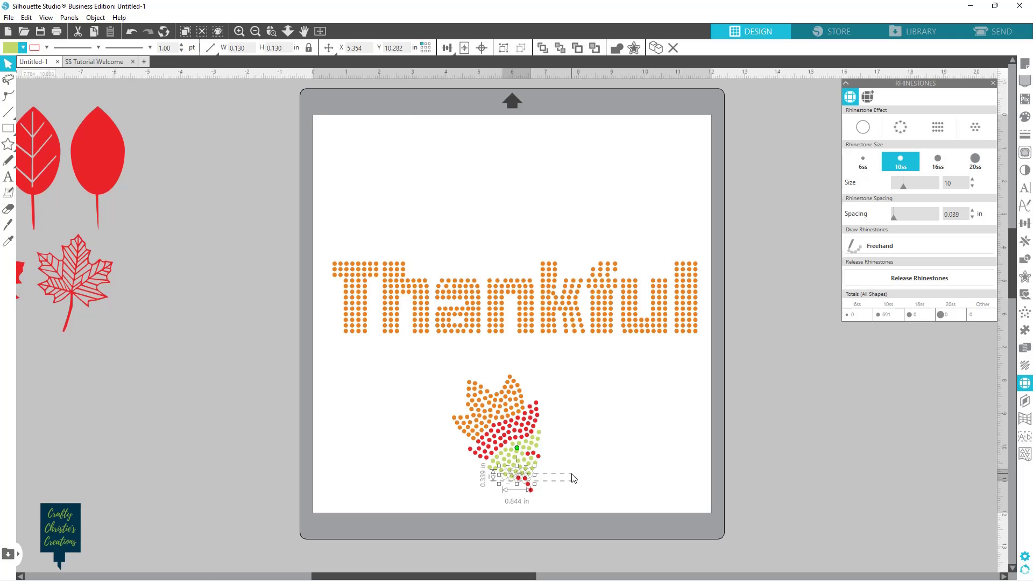
left_click(22, 47)
left_click(400, 483)
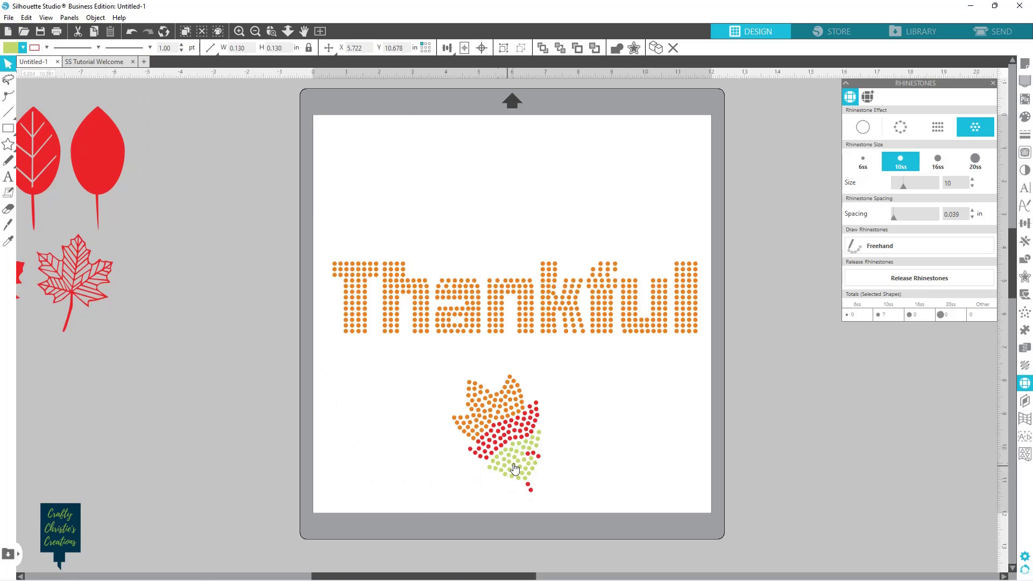
Recolour the leftover red stones inside the leaf's green area and the two stem stones light green.
left_click_drag(529, 459, 534, 458)
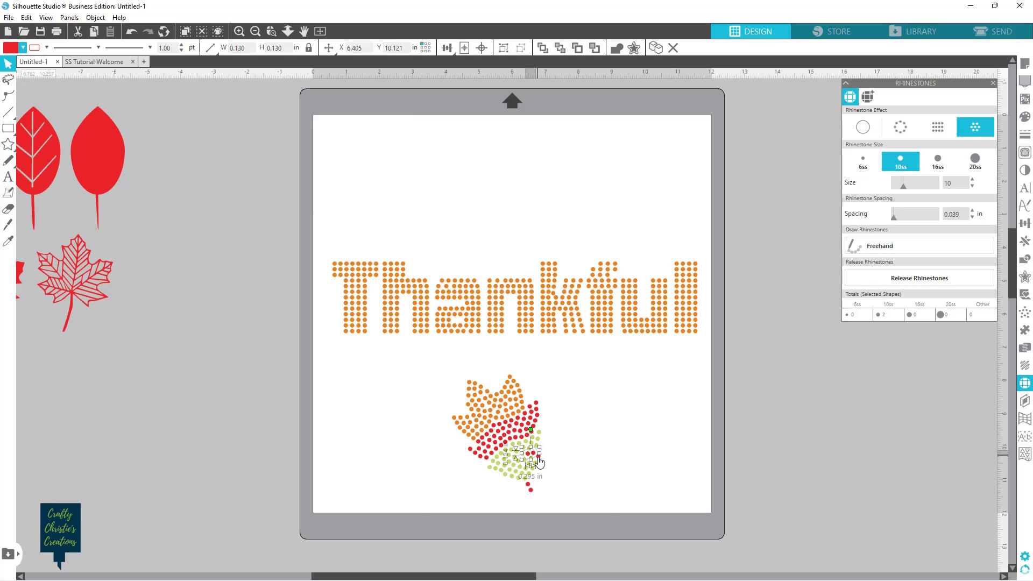
left_click(532, 491, "shift")
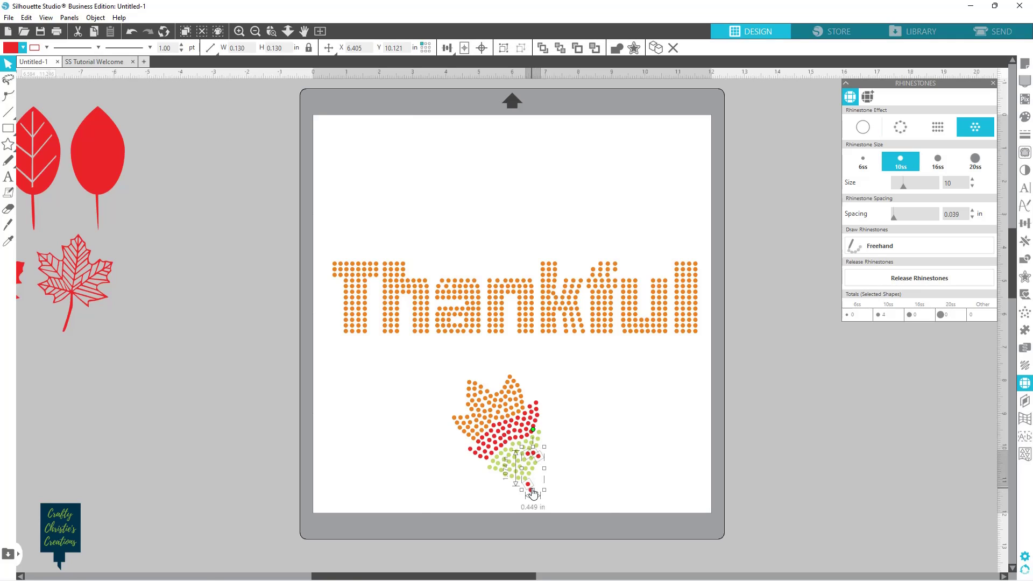
left_click(529, 491, "shift")
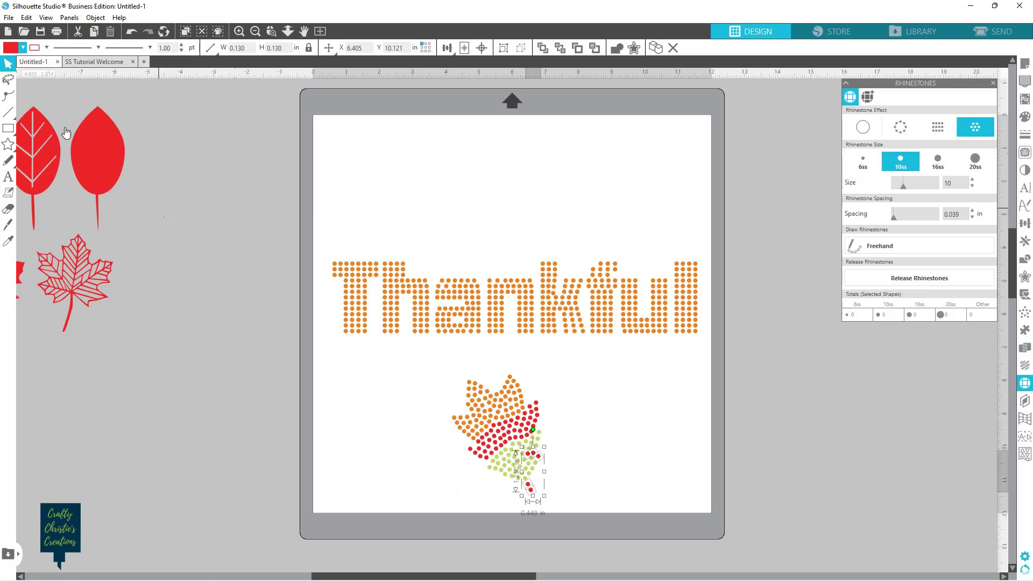
left_click(34, 48)
left_click(23, 48)
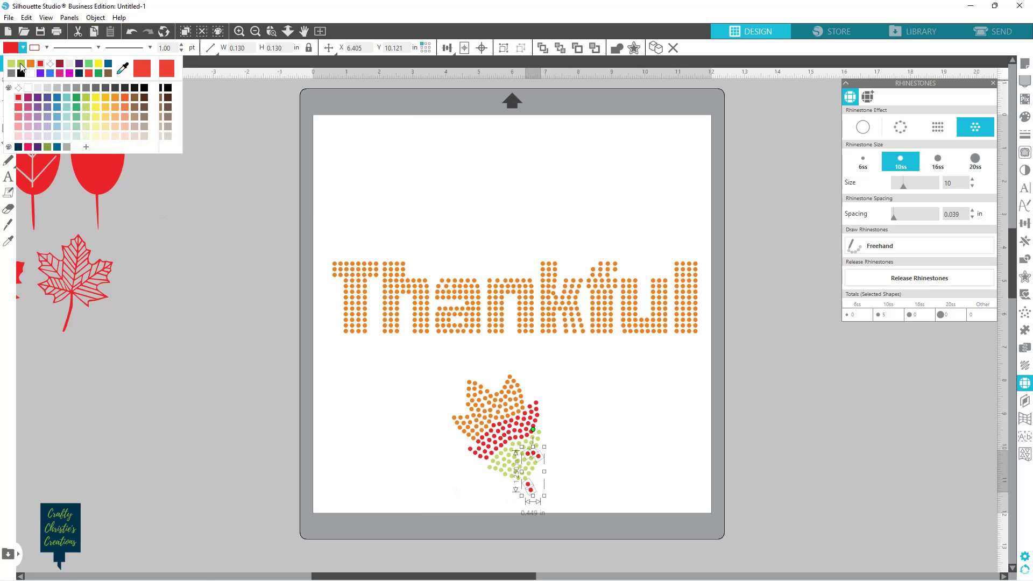
left_click(20, 64)
left_click(612, 444)
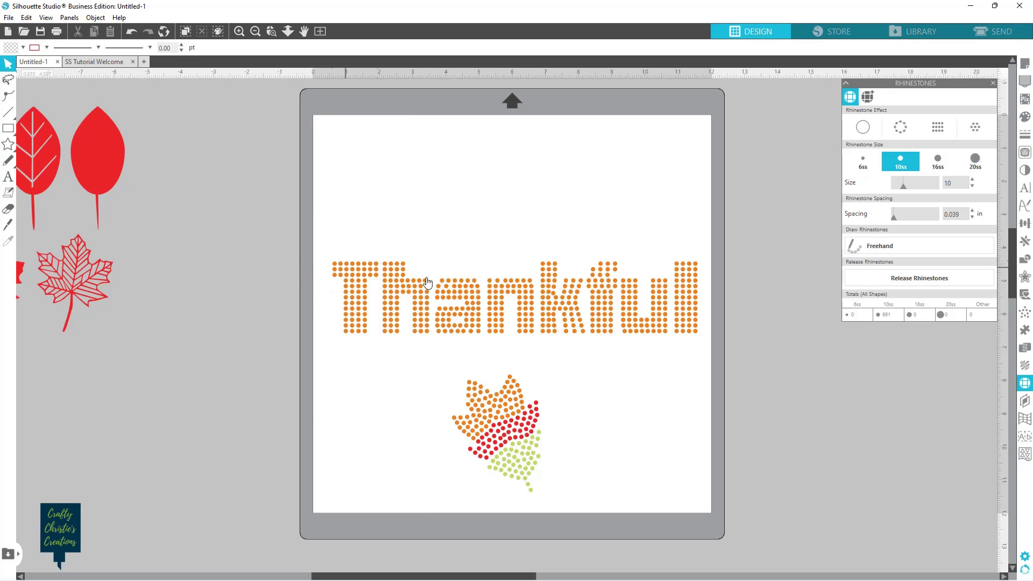
Release the rhinestones of the "Thankful" word so its stones can be selected individually.
left_click(331, 295)
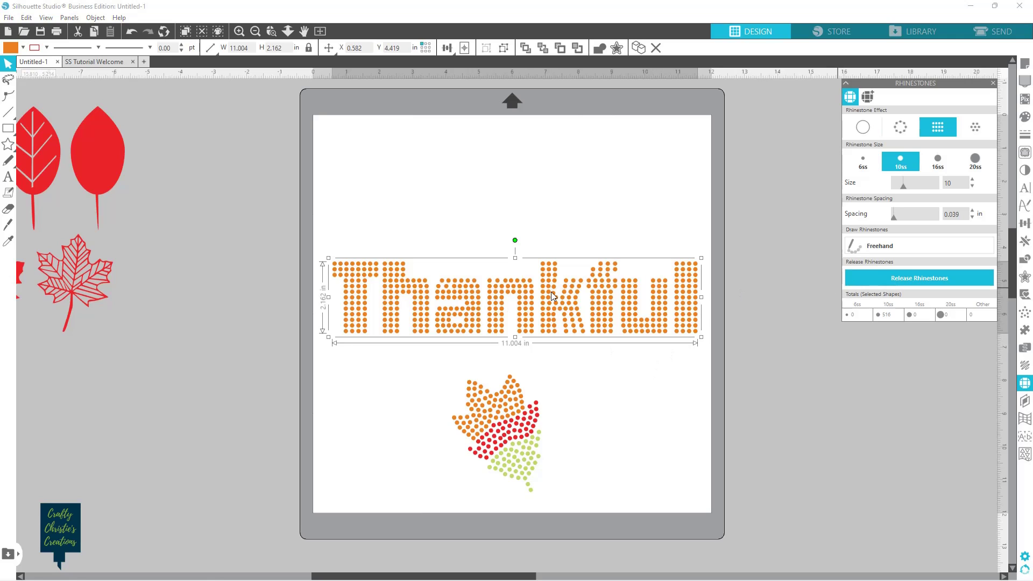
right_click(564, 306)
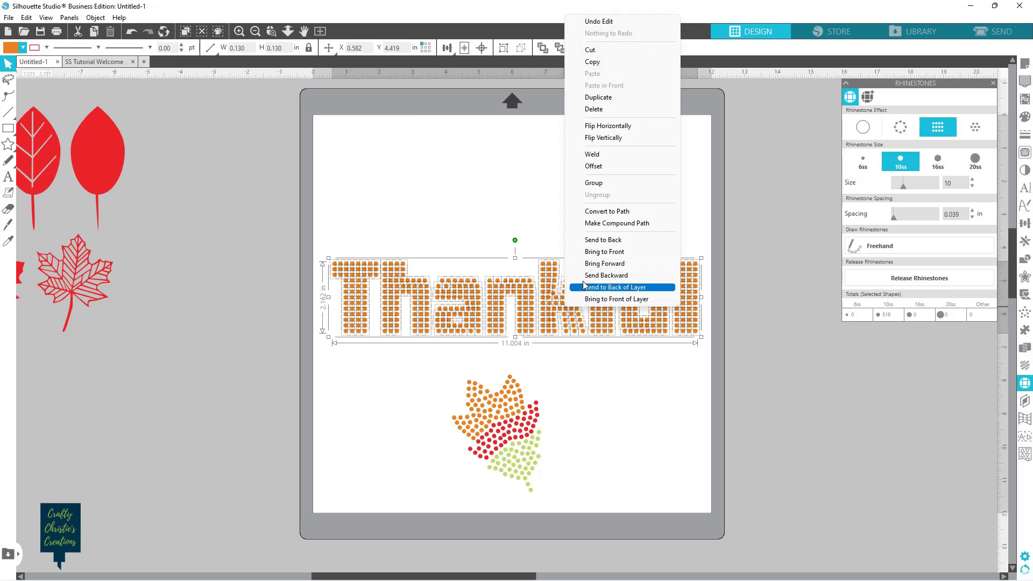
left_click(695, 405)
right_click(594, 310)
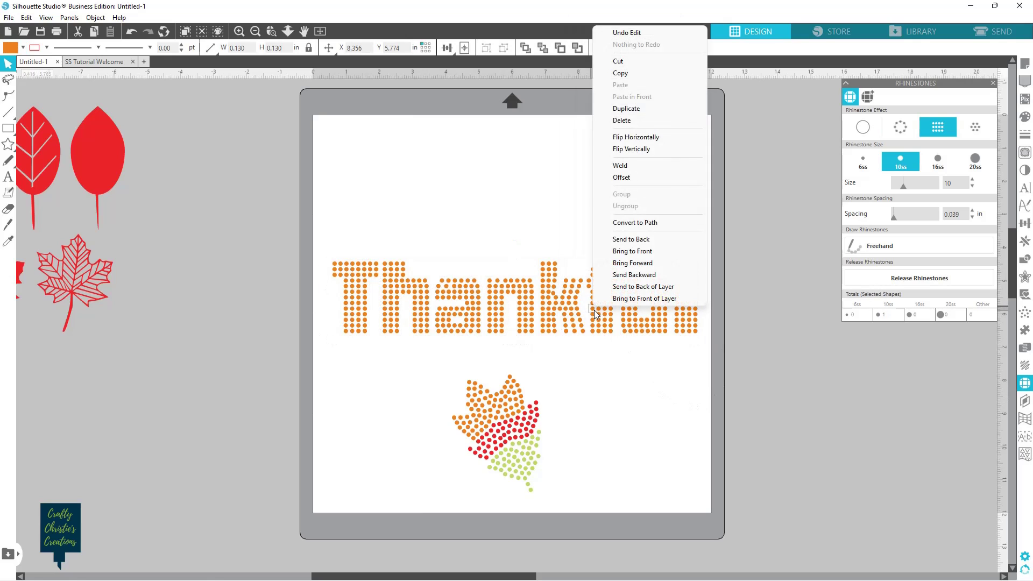
left_click(675, 426)
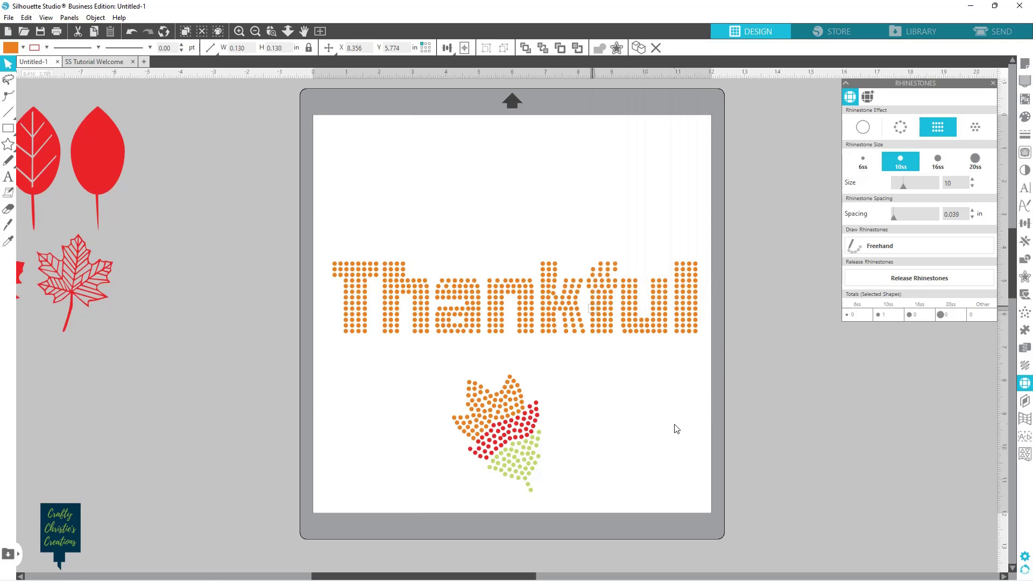
Recolour the middle rows of stones across the whole "Thankful" word red.
left_click(334, 293)
left_click_drag(350, 305, 708, 311)
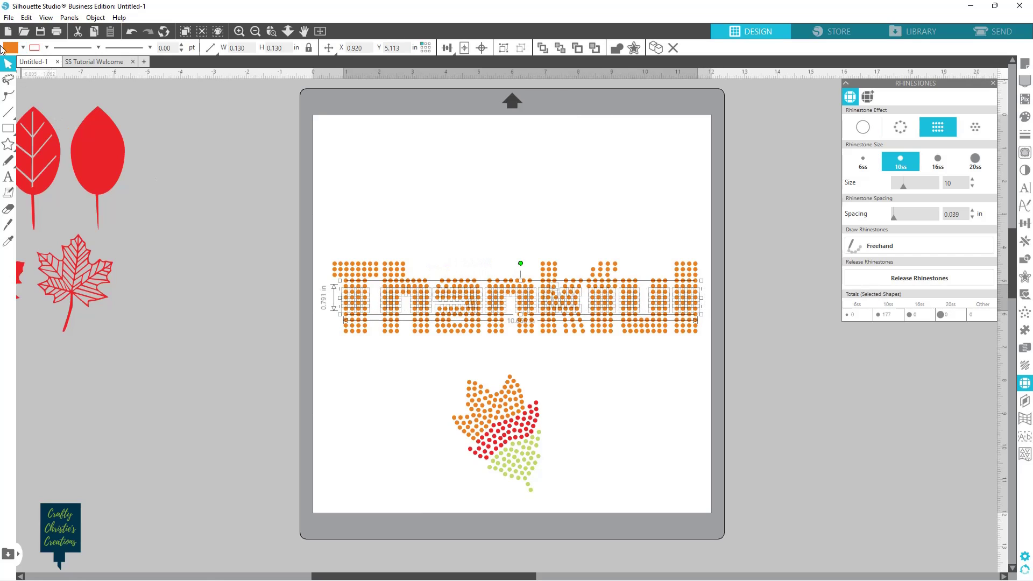
left_click(23, 48)
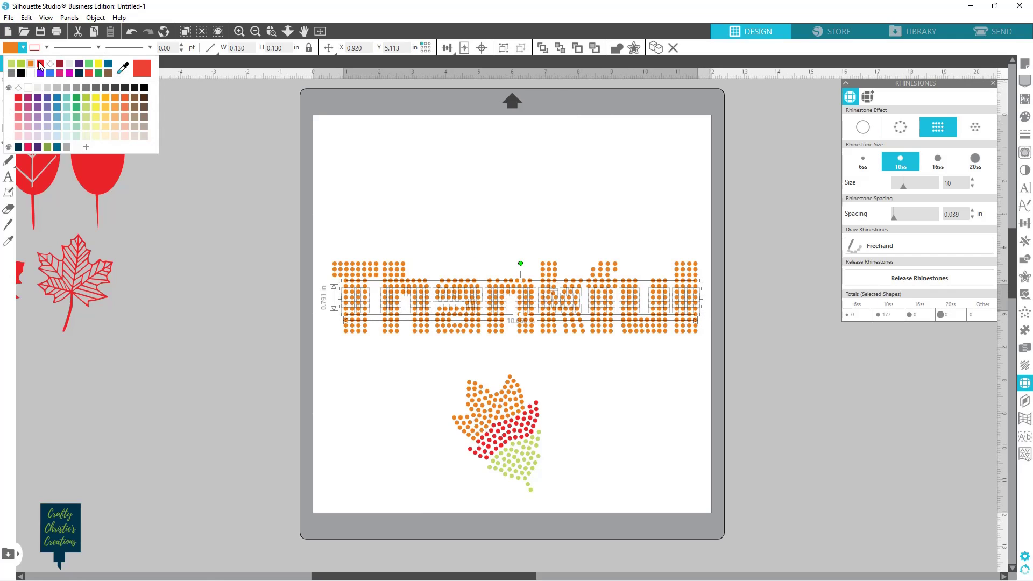
left_click(40, 64)
left_click(331, 329)
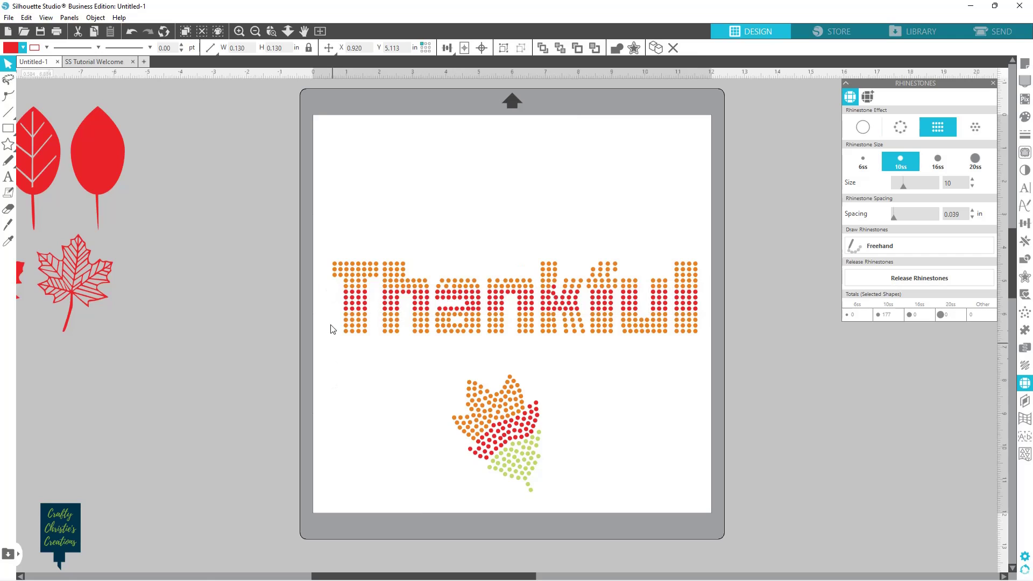
Recolour the bottom rows of stones across the whole "Thankful" word light green.
left_click_drag(341, 322, 741, 347)
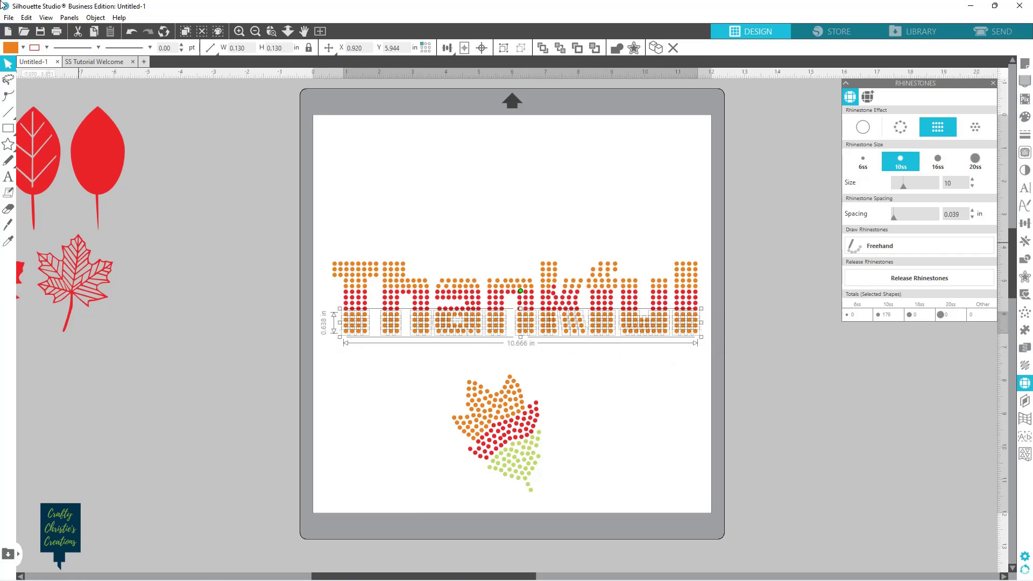
left_click(23, 47)
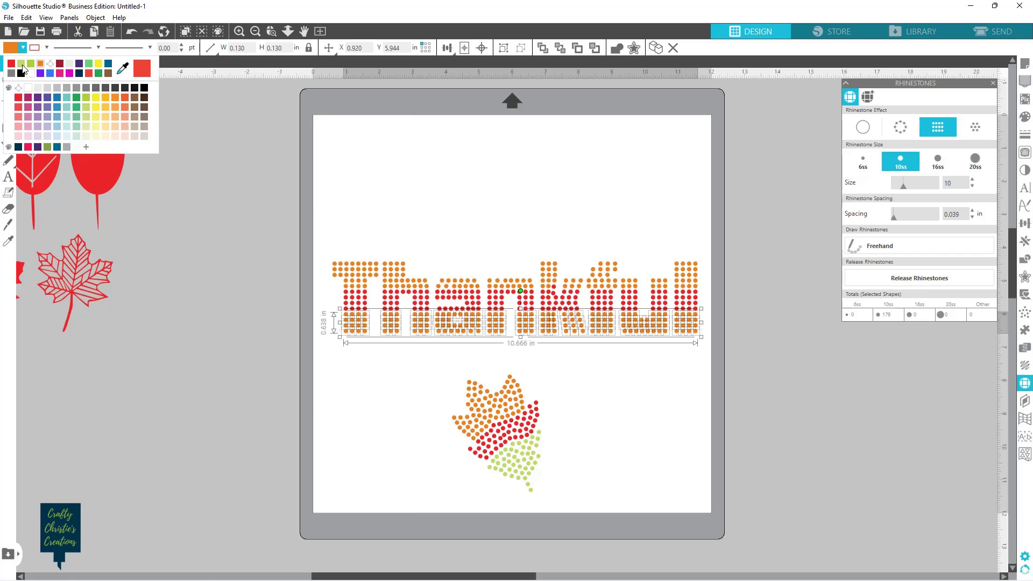
left_click(21, 64)
left_click(358, 425)
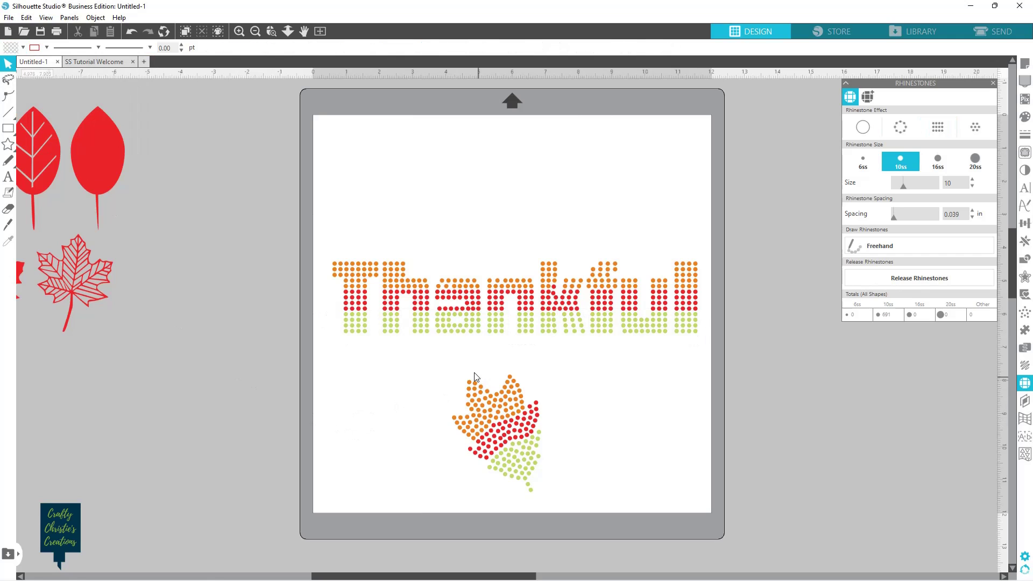
Rotate the whole leaf slightly counterclockwise and place it in front of the "T" of "Thankful".
left_click_drag(437, 381, 608, 433)
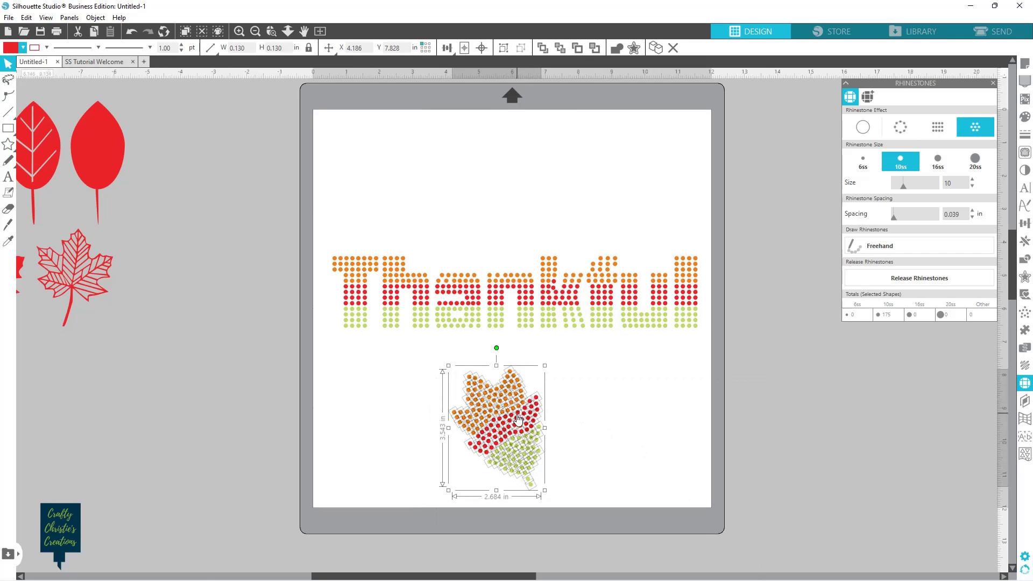
left_click_drag(526, 448, 524, 417)
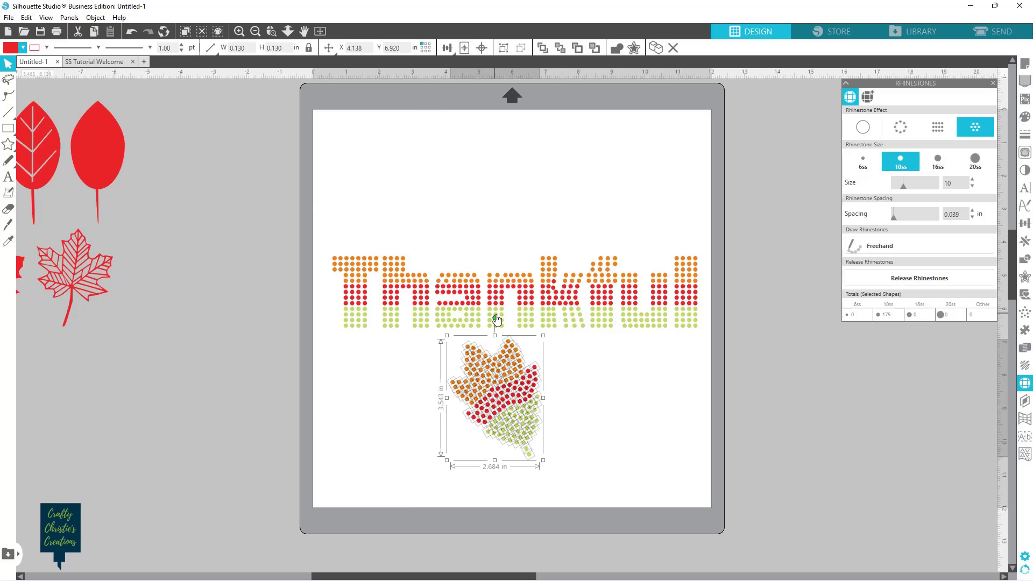
left_click_drag(495, 316, 466, 318)
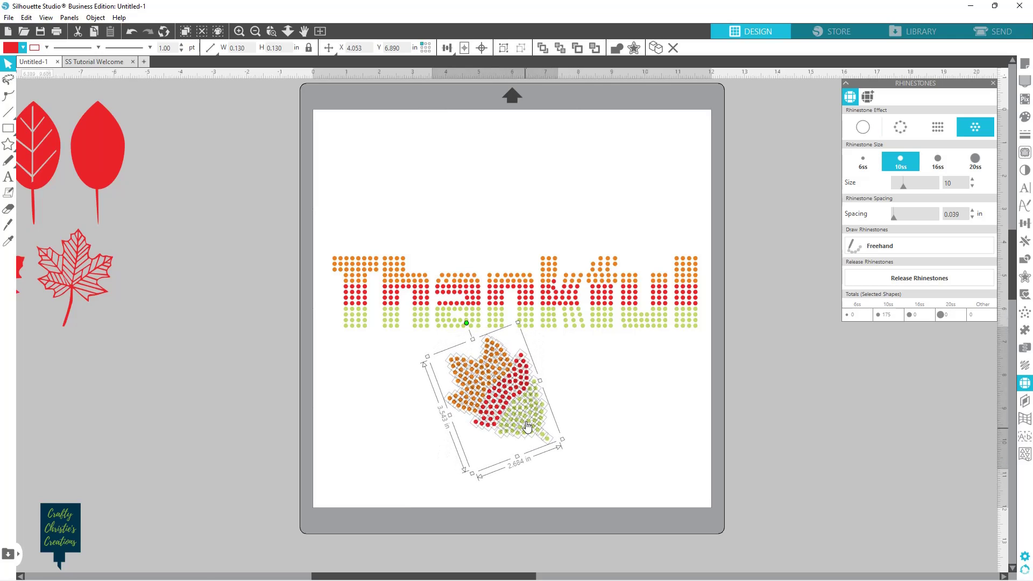
left_click_drag(505, 410, 306, 296)
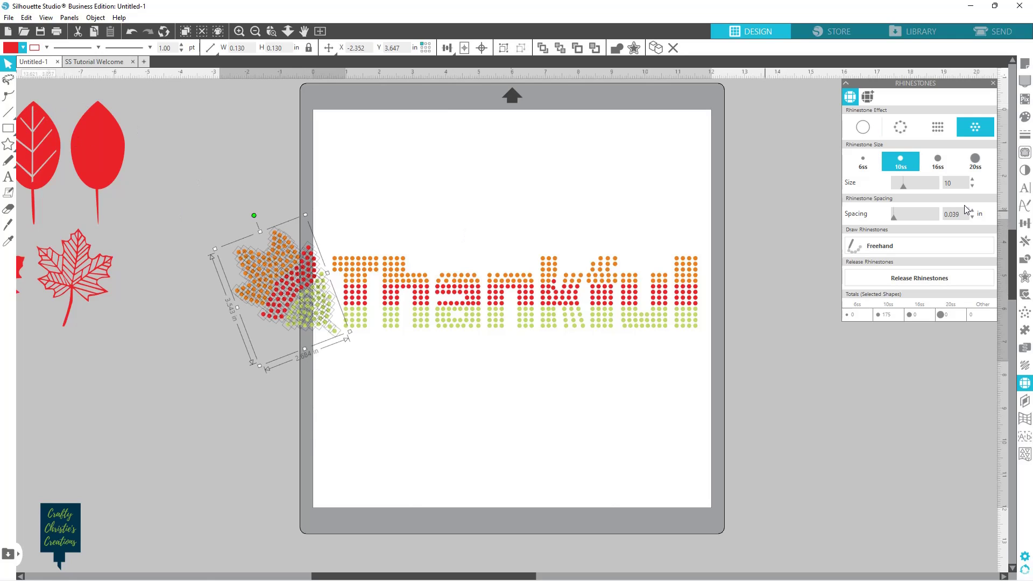
left_click(1025, 240)
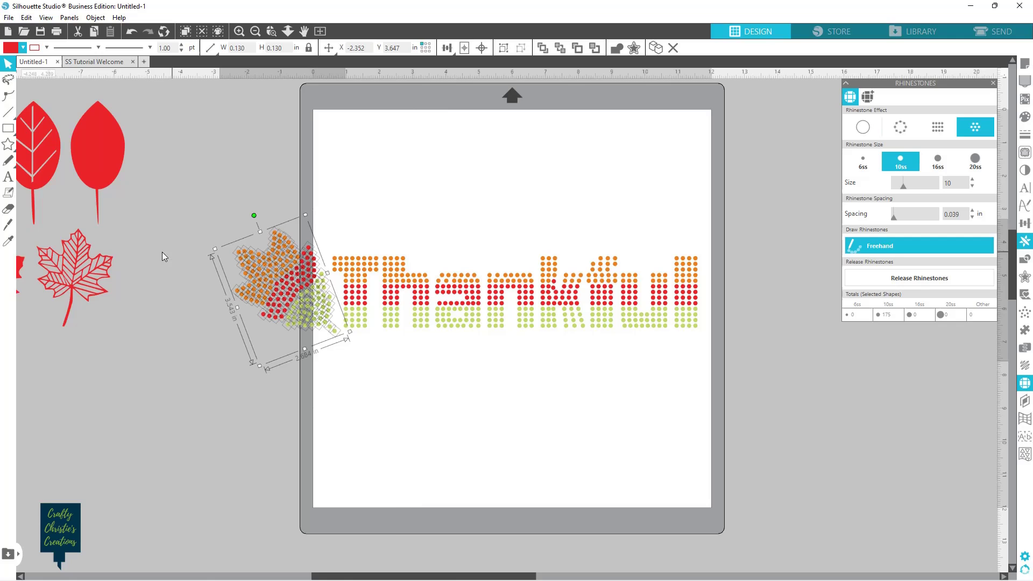
right_click(279, 289)
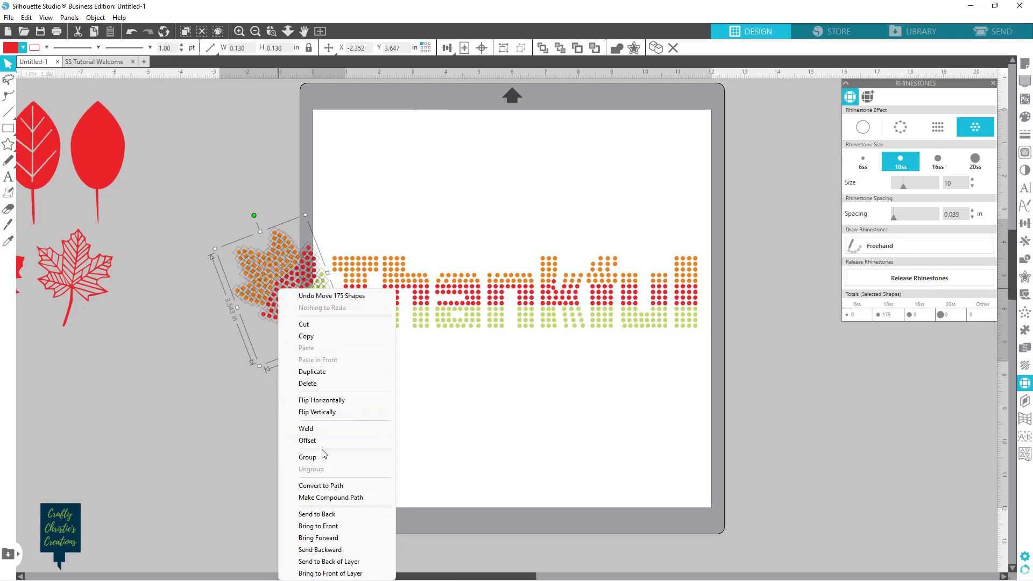
left_click(334, 372)
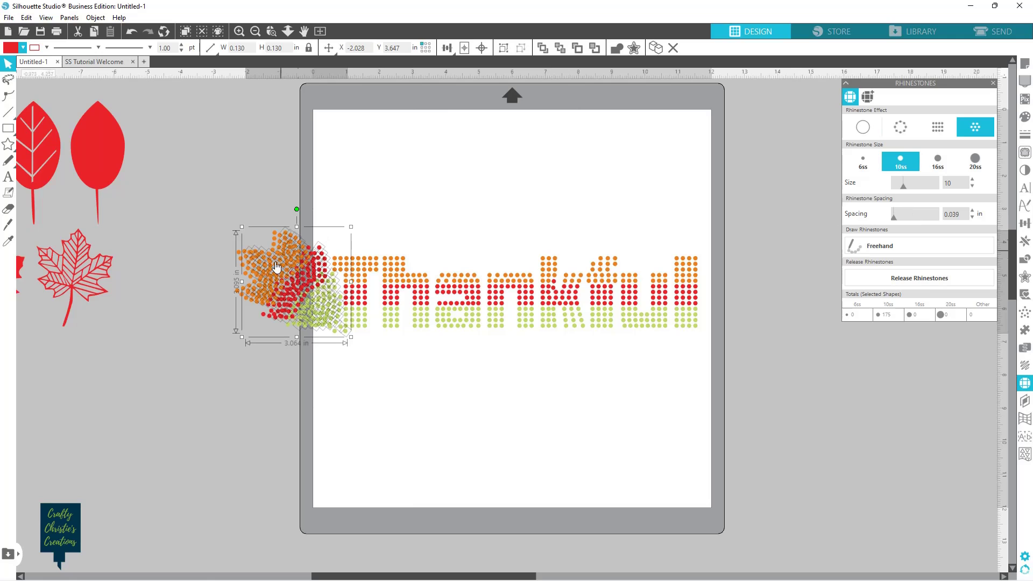
key("i")
key("ctrl+z")
key("v")
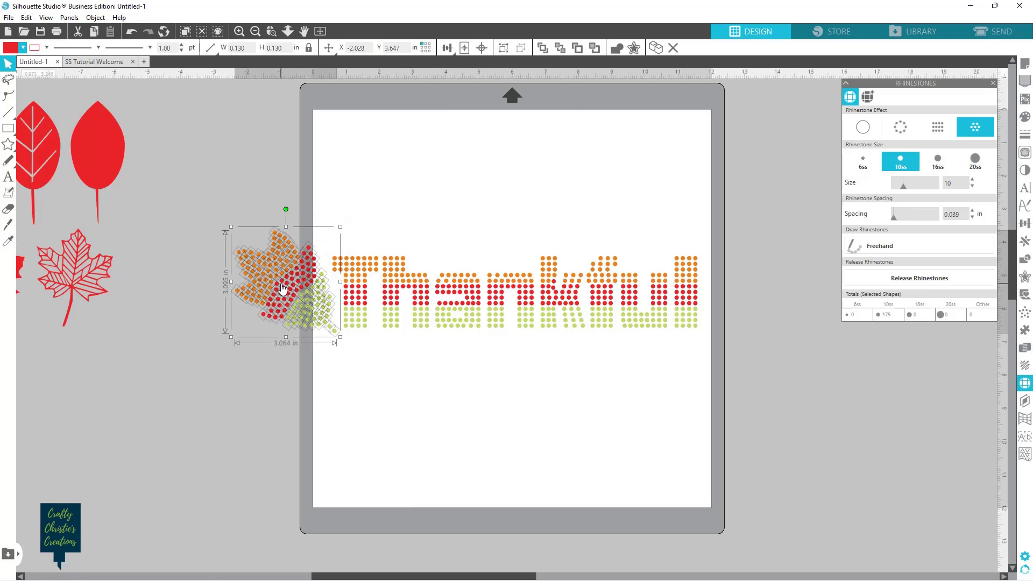
Group the leaf's stones and place a duplicate of the leaf after the last letter of "Thankful".
right_click(282, 285)
left_click(321, 457)
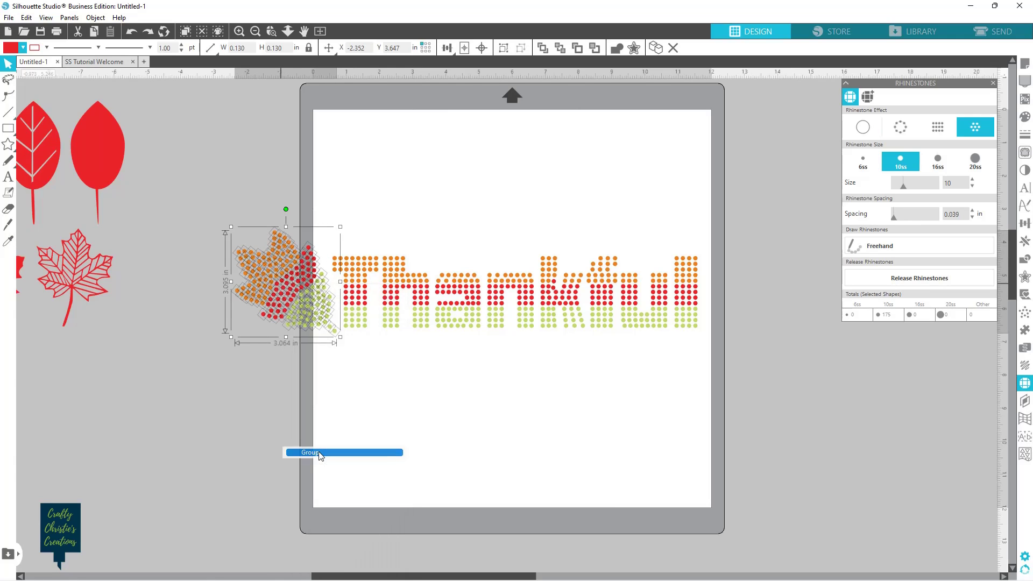
left_click(1024, 241)
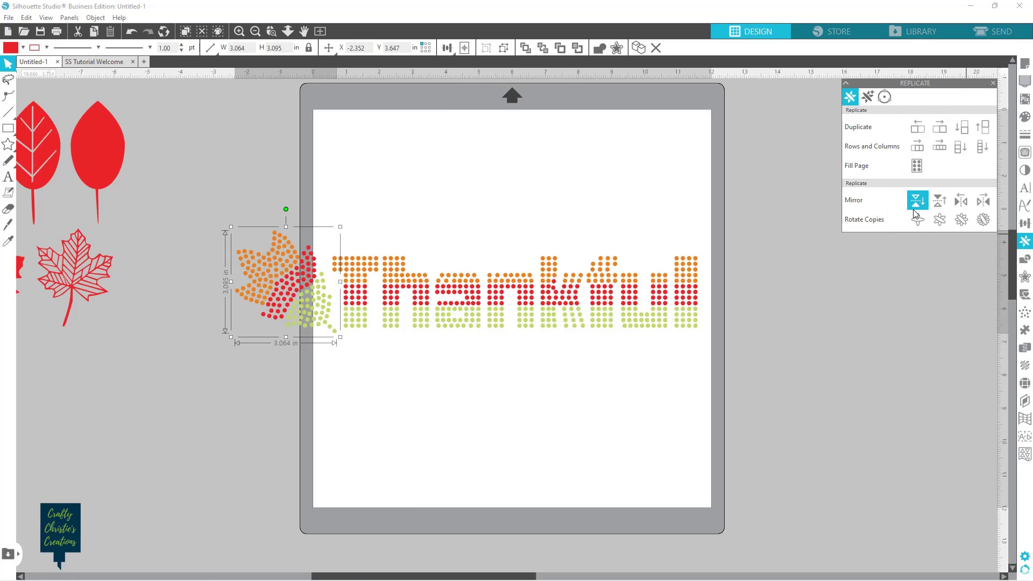
left_click(941, 132)
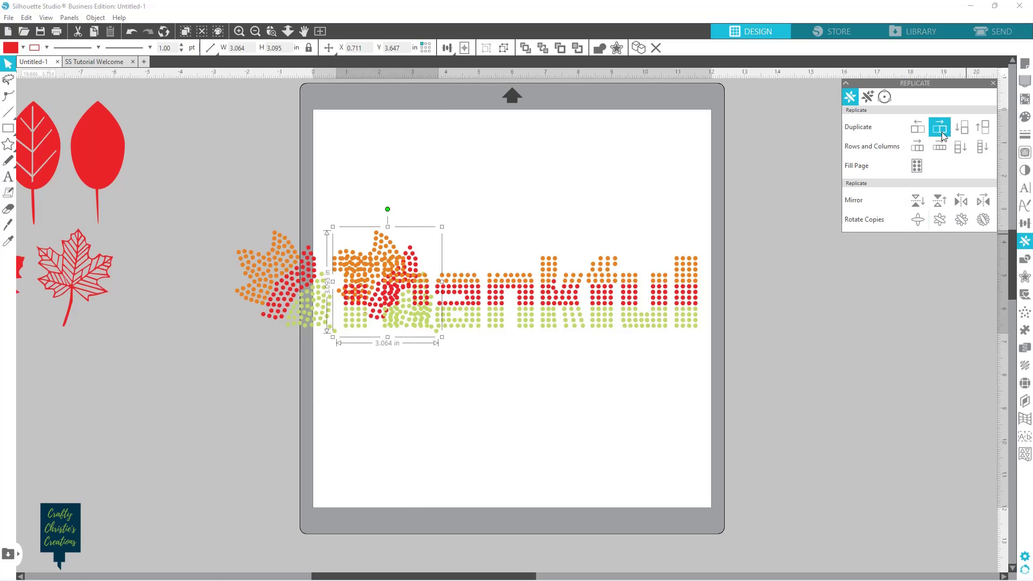
left_click_drag(378, 290, 744, 288)
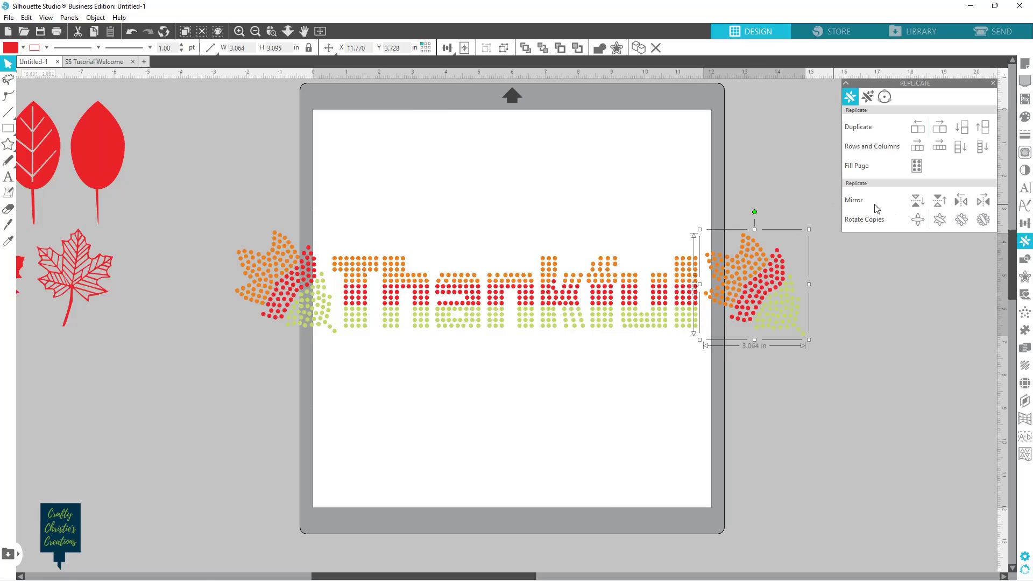
Replace the duplicate leaf with its horizontally mirrored copy at the end of "Thankful" and raise the original leaf to match its height.
left_click(984, 205)
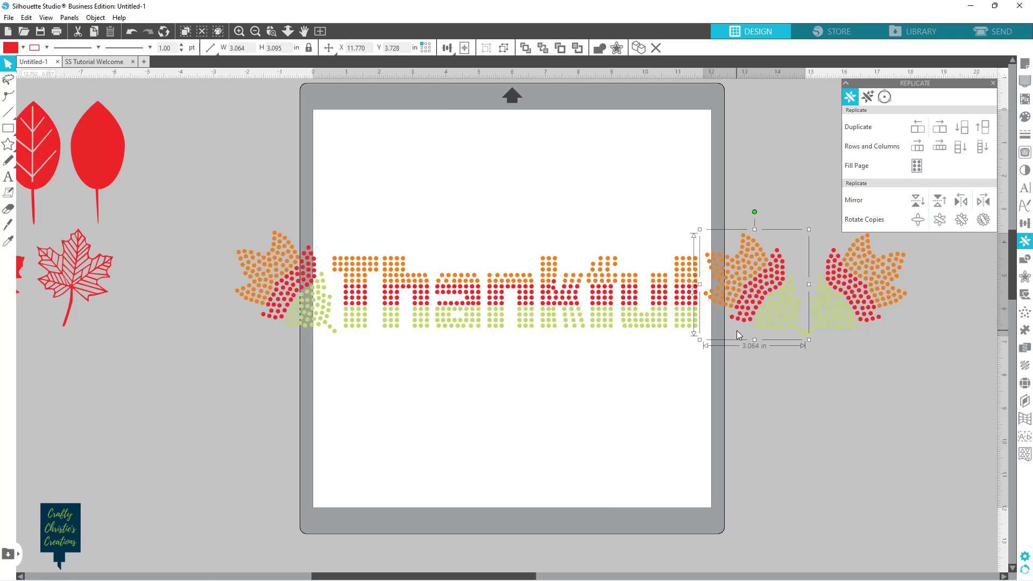
key("Delete")
left_click_drag(836, 295, 744, 282)
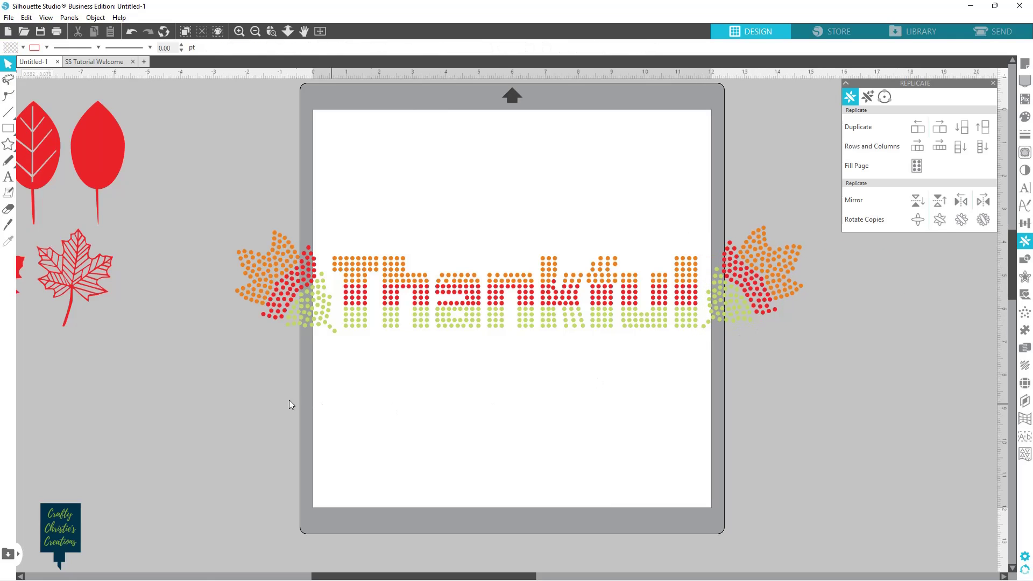
left_click_drag(299, 304, 299, 299)
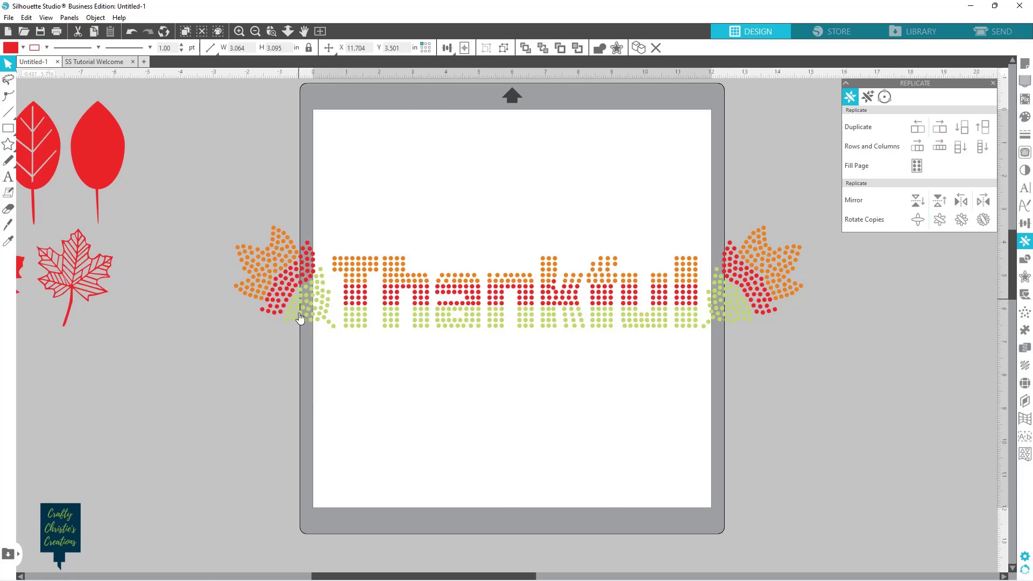
left_click(408, 408)
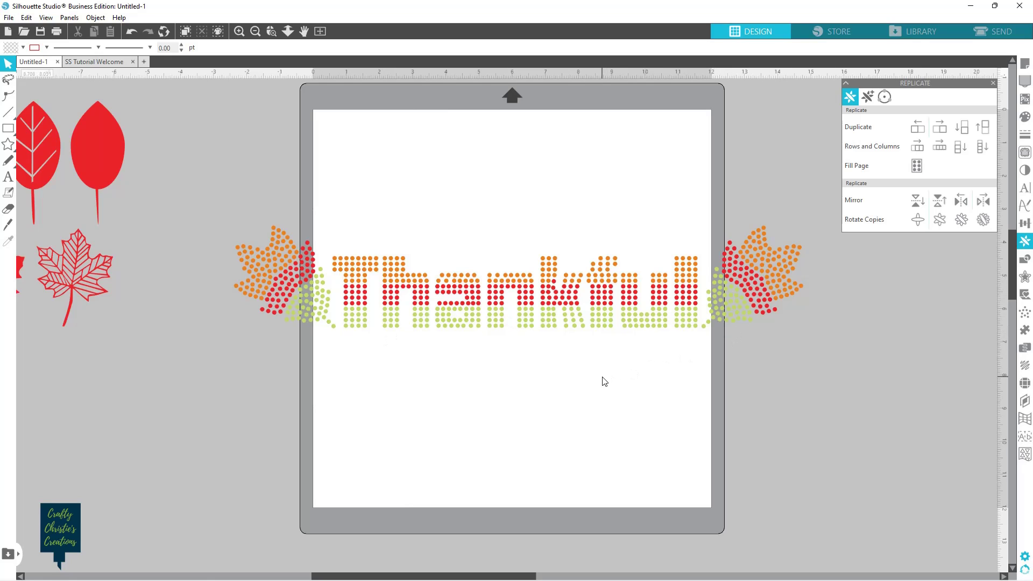
Move both leaves onto the page below the "Thankful" word, side by side at roughly the same height.
left_click(993, 84)
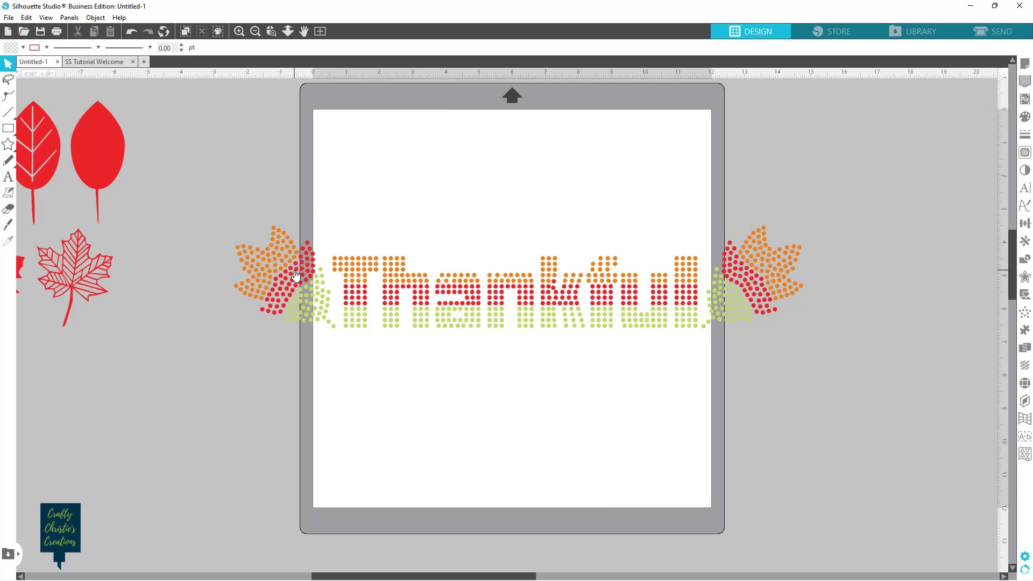
left_click_drag(294, 269, 444, 401)
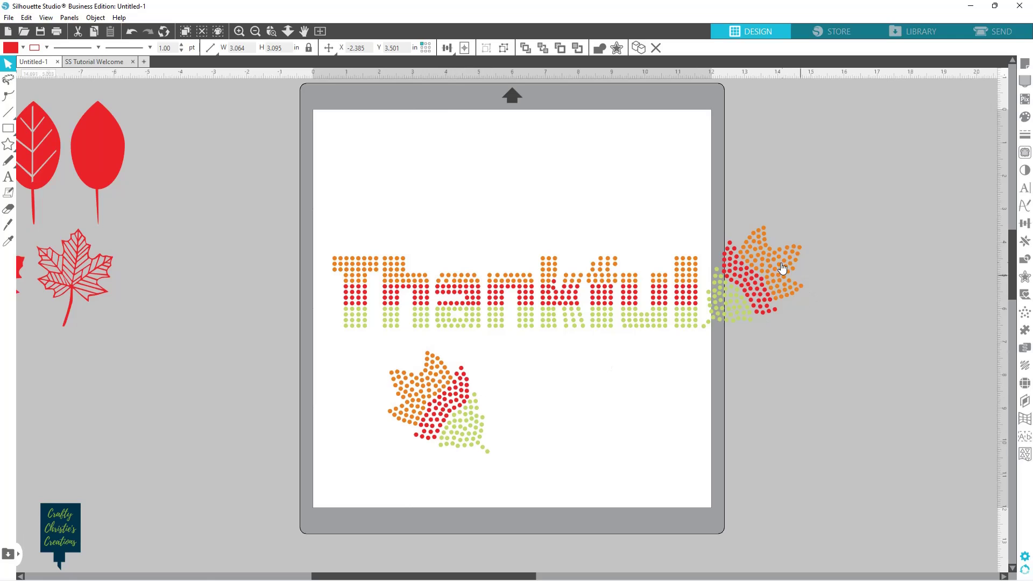
left_click_drag(760, 266, 618, 391)
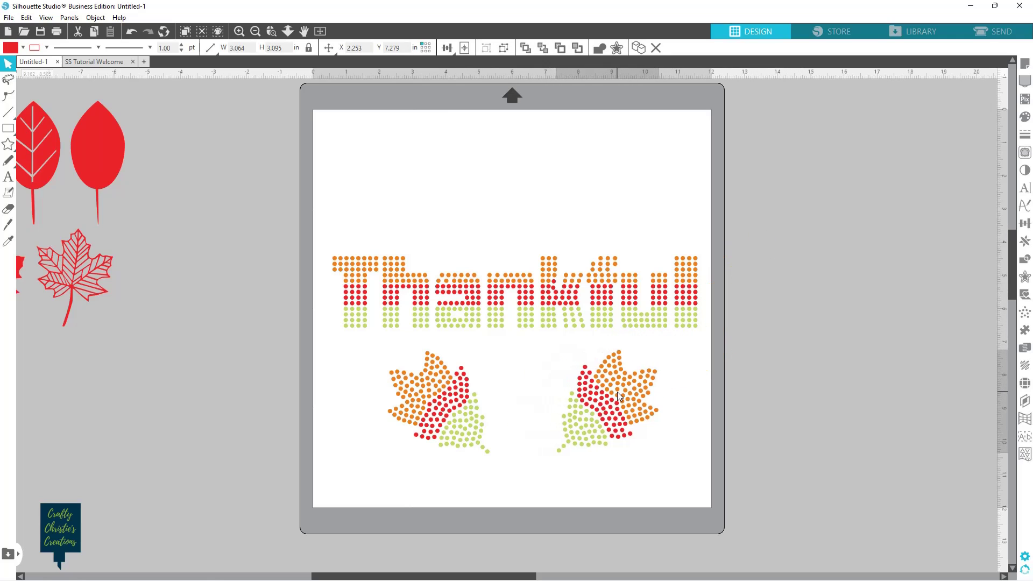
left_click(440, 415)
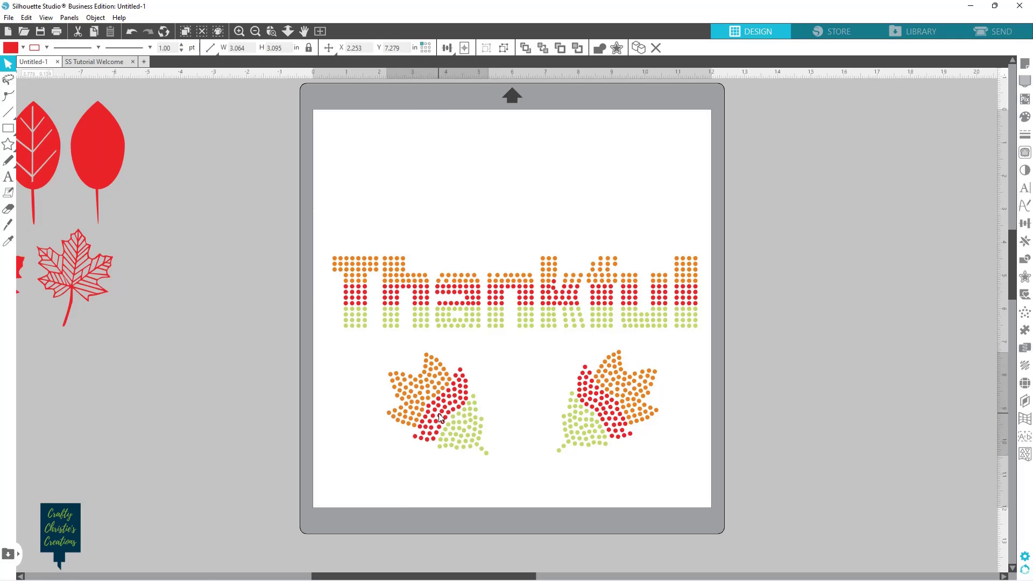
left_click_drag(606, 414, 595, 414)
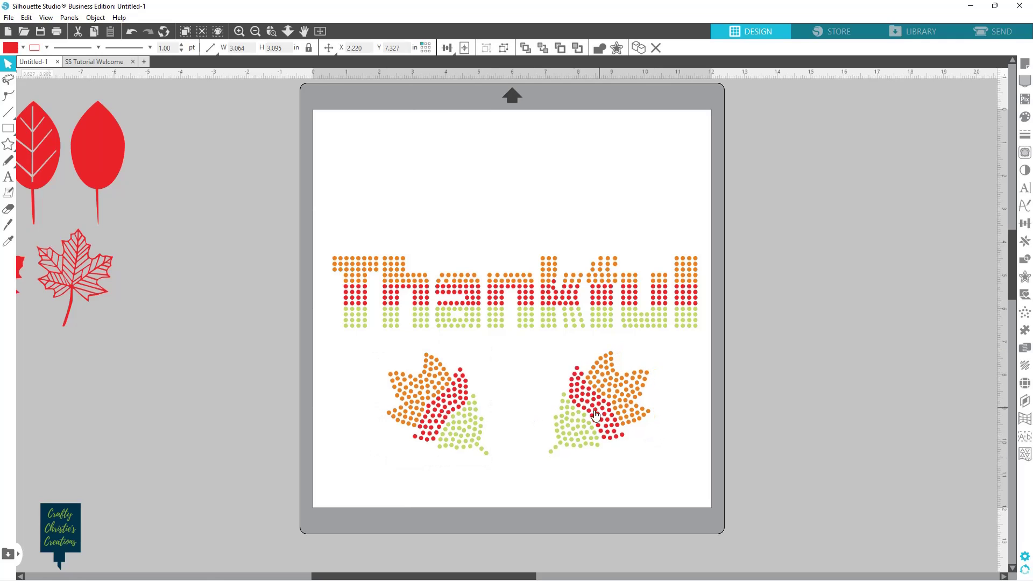
left_click(400, 248)
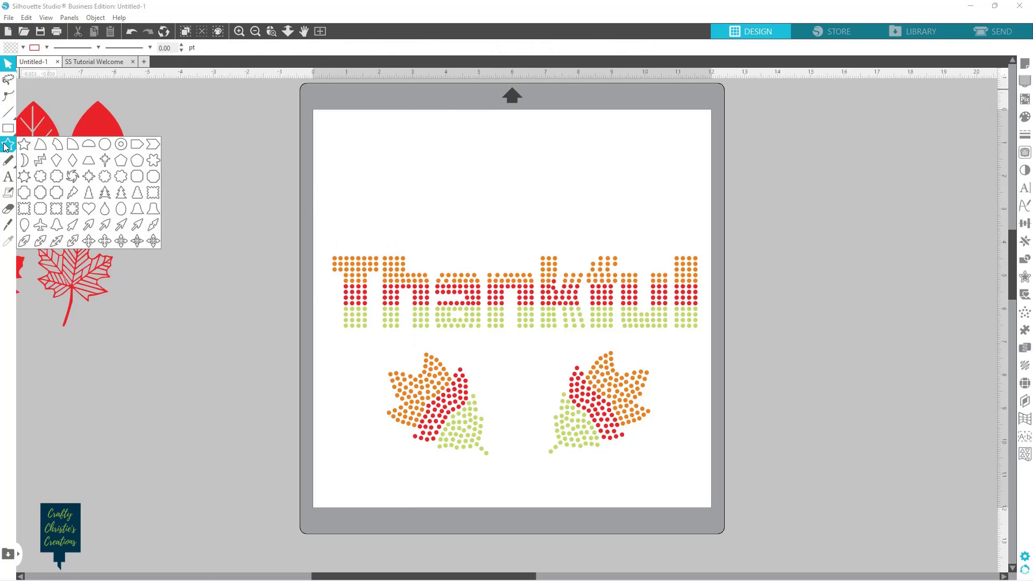
Draw an unfilled rectangle about 11.7 by 2.8 in around the whole "Thankful" word.
mouse_move(7, 135)
mouse_move(321, 241)
left_mouse_down()
mouse_move(364, 329)
mouse_move(659, 369)
mouse_move(709, 332)
left_mouse_up()
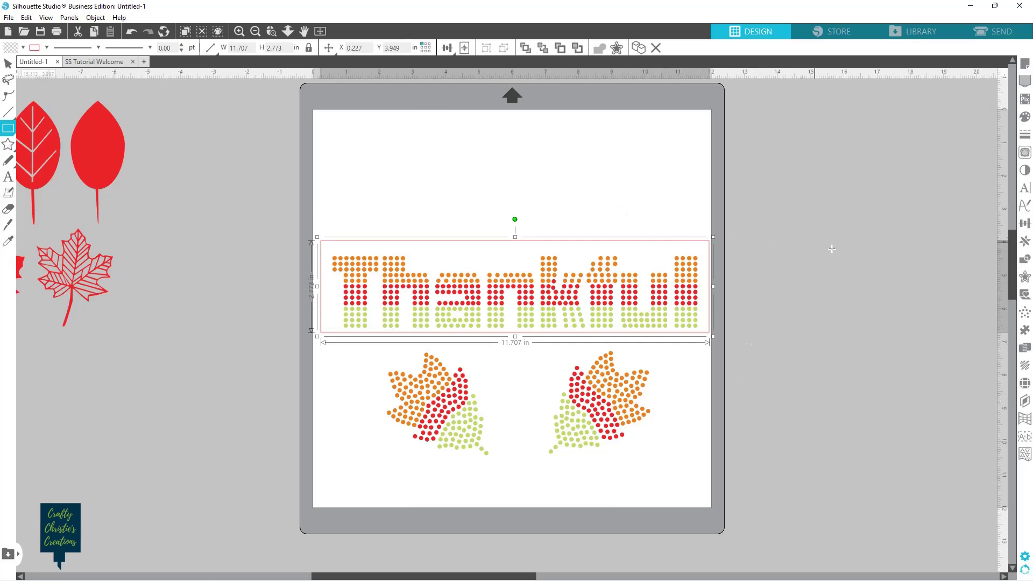
left_click(1024, 242)
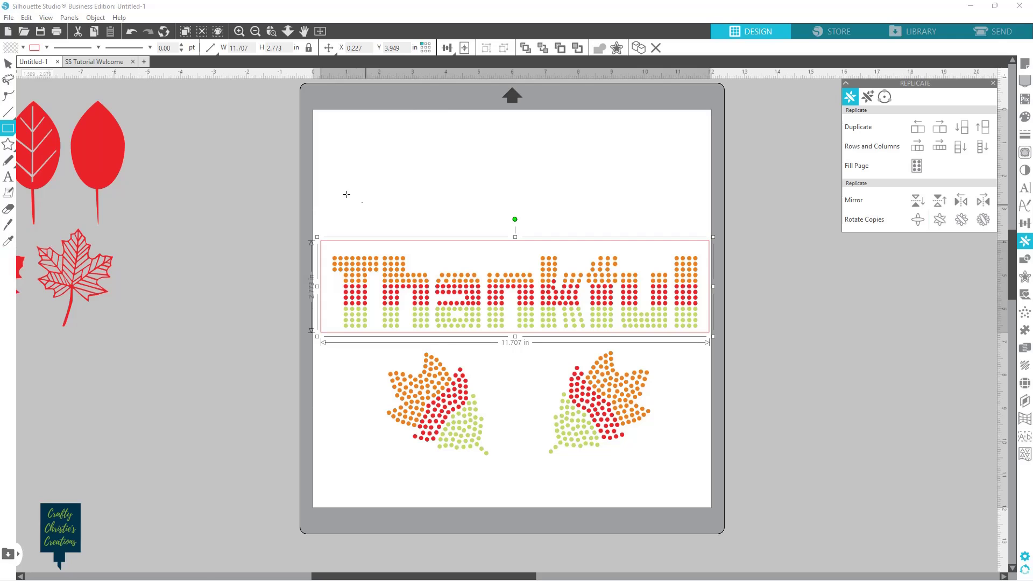
right_click(368, 245)
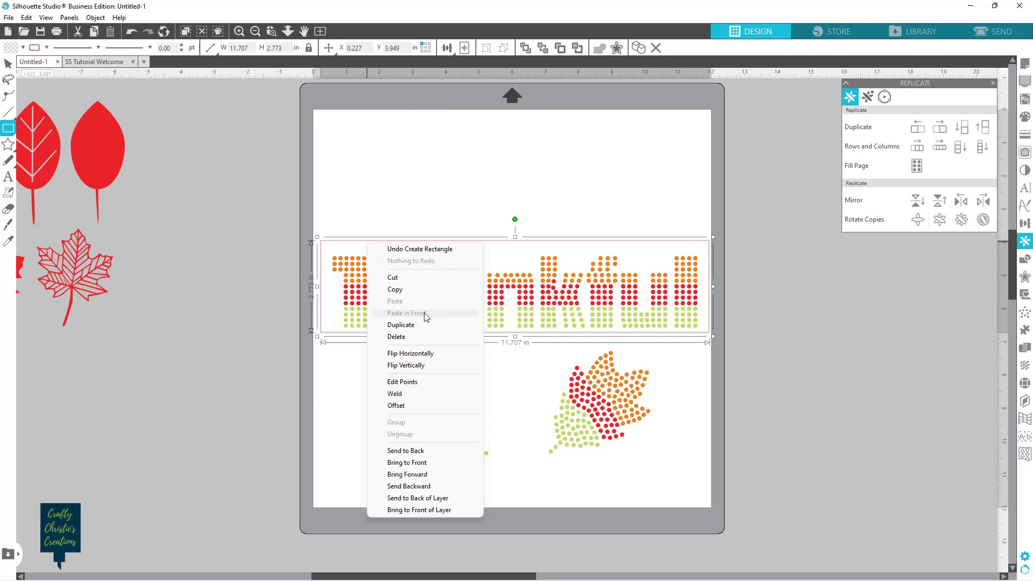
Fill the rectangle around the word with light green.
left_click(23, 47)
left_click(24, 47)
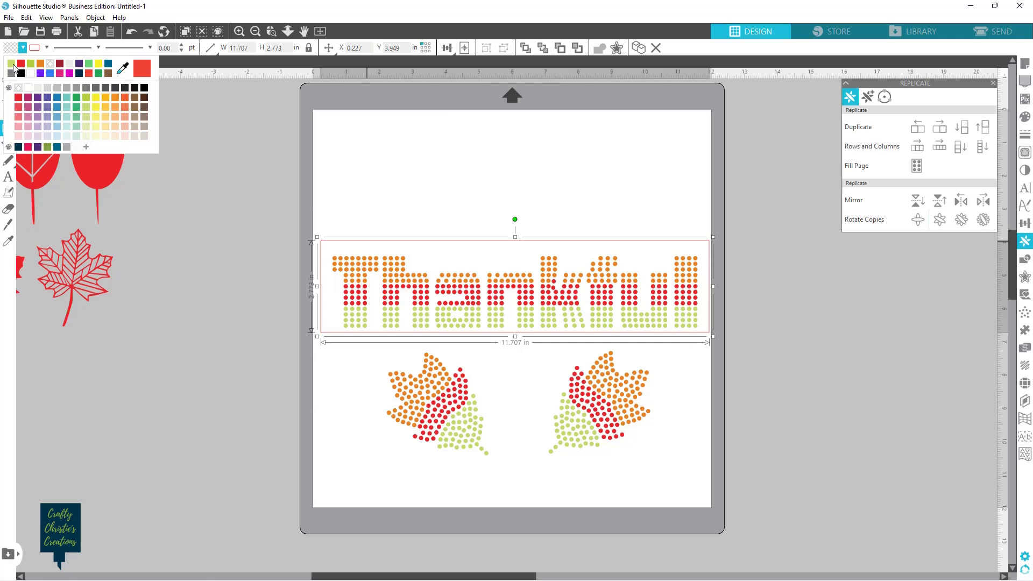
left_click(53, 107)
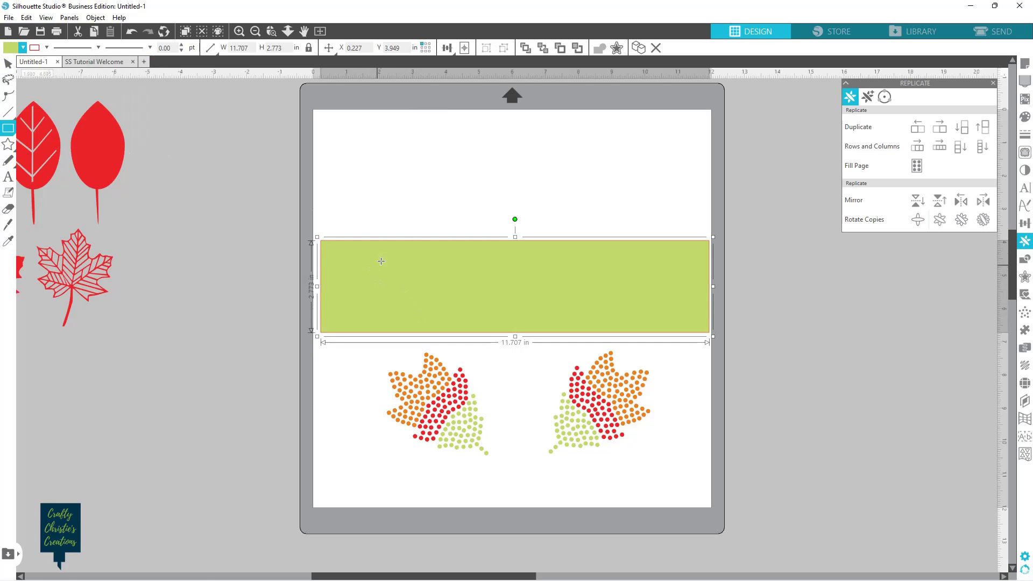
Copy the rectangle and paste two copies in front, stacked exactly over the original.
key("Escape")
left_click(433, 290)
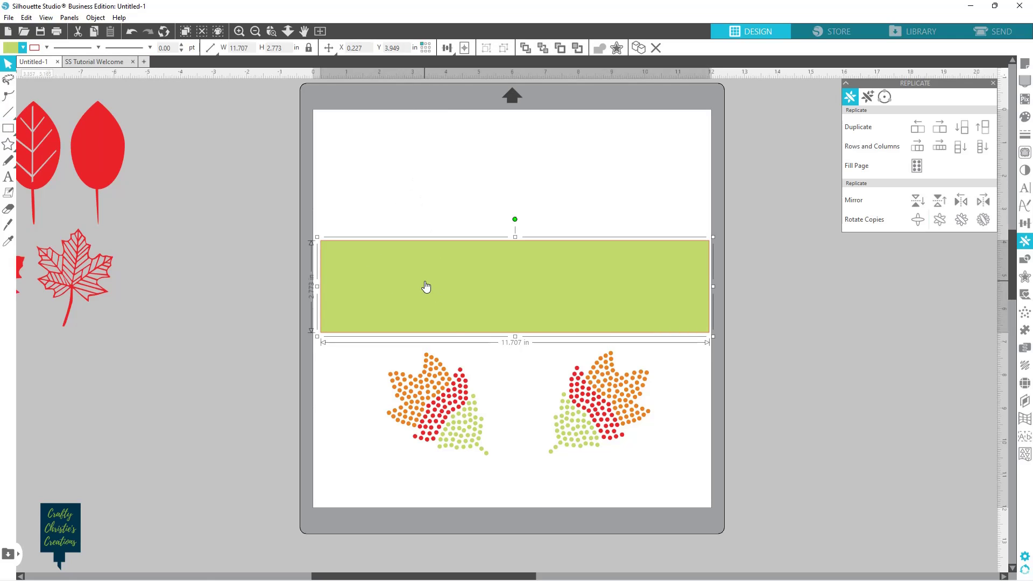
right_click(424, 281)
left_click(463, 328)
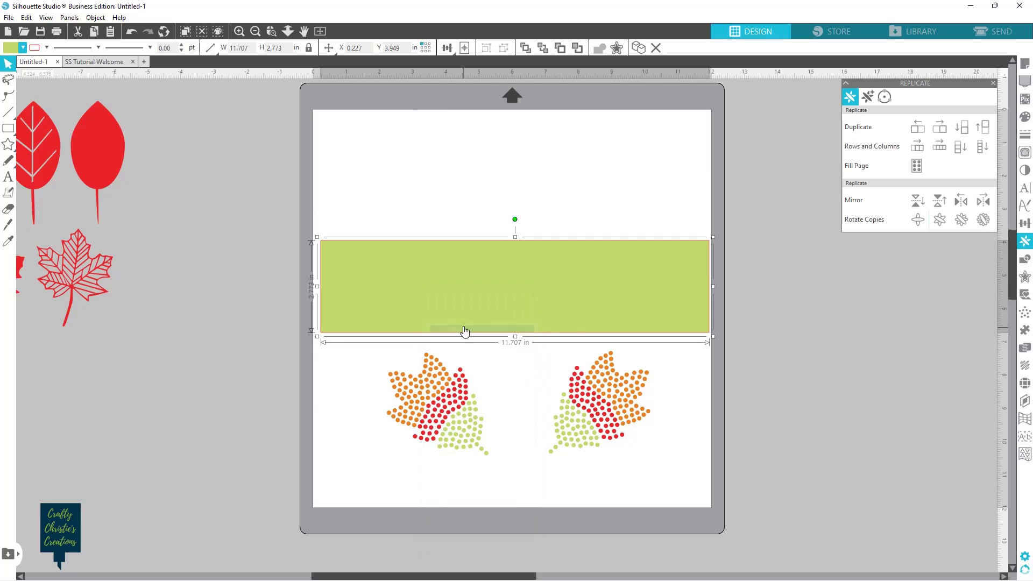
right_click(460, 300)
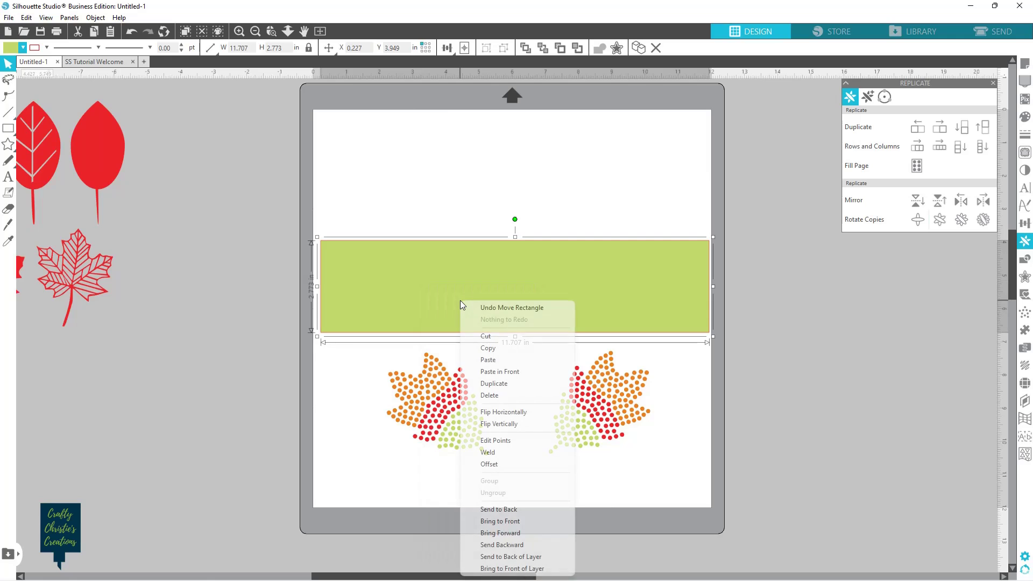
left_click(512, 371)
right_click(470, 273)
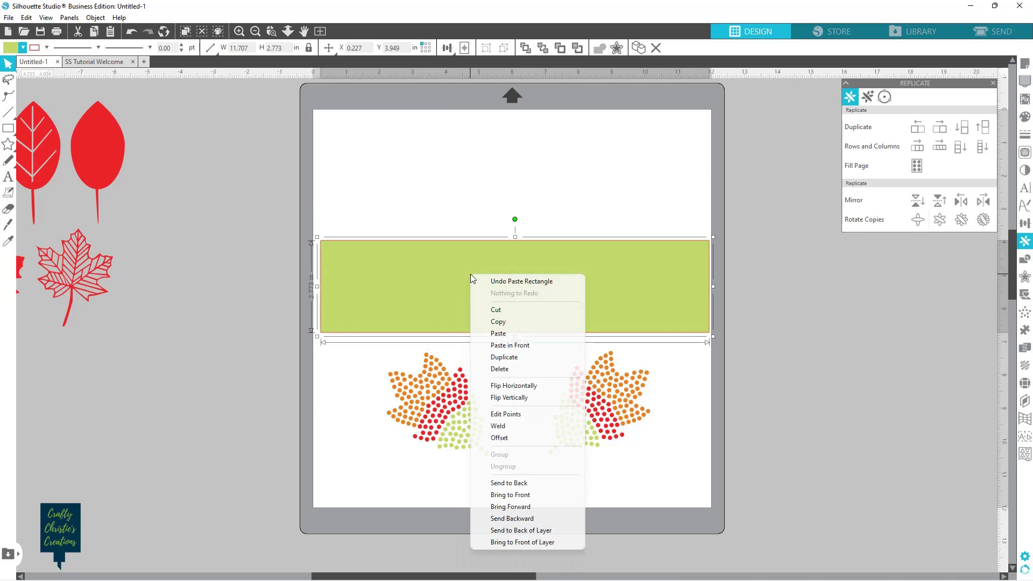
left_click(508, 346)
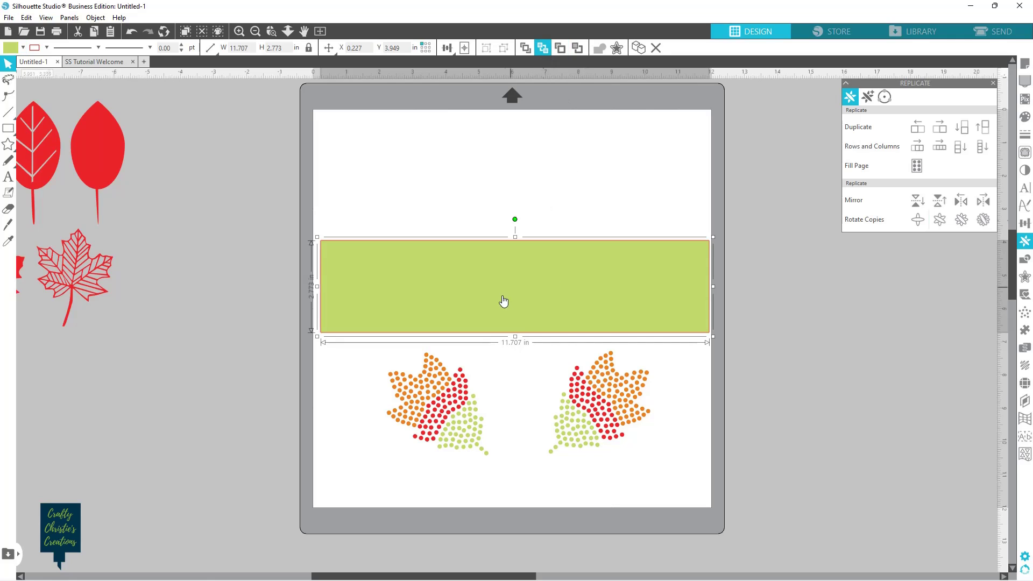
Set the fill of the stacked rectangles to transparent, keeping their red outlines.
left_click(22, 48)
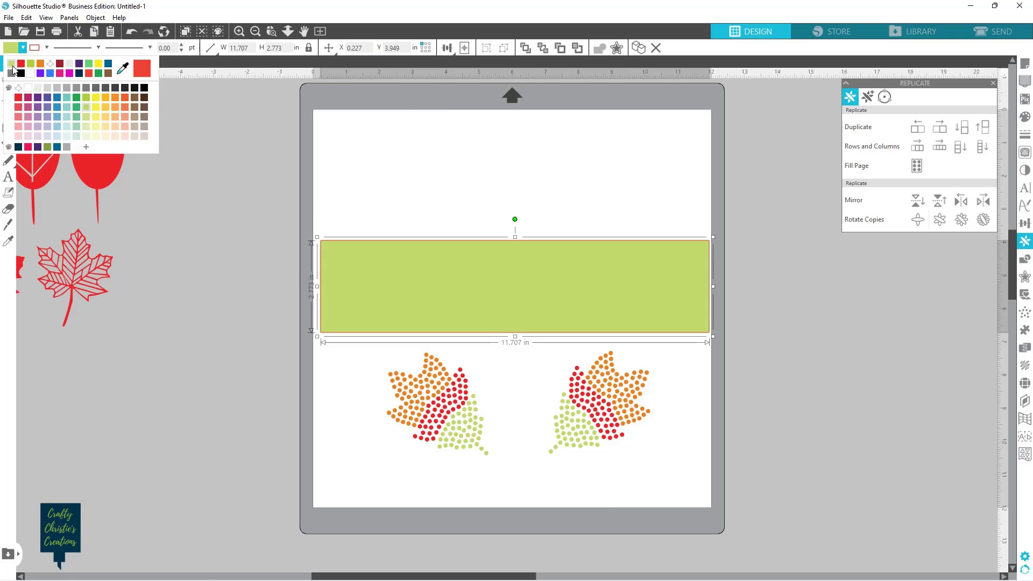
left_click(51, 65)
left_click(455, 306)
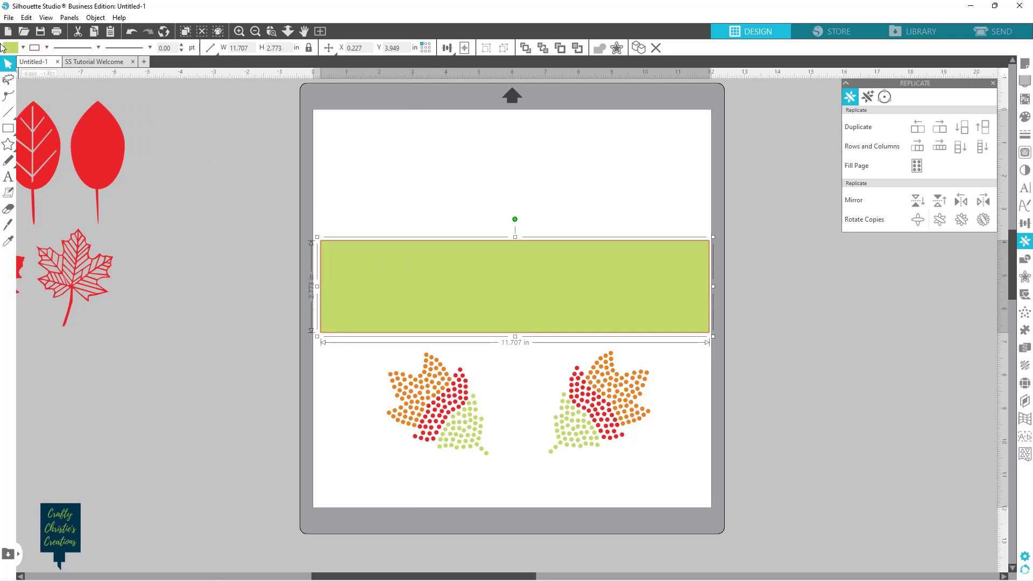
left_click(22, 48)
left_click(12, 65)
left_click(22, 48)
left_click(12, 66)
left_click(584, 189)
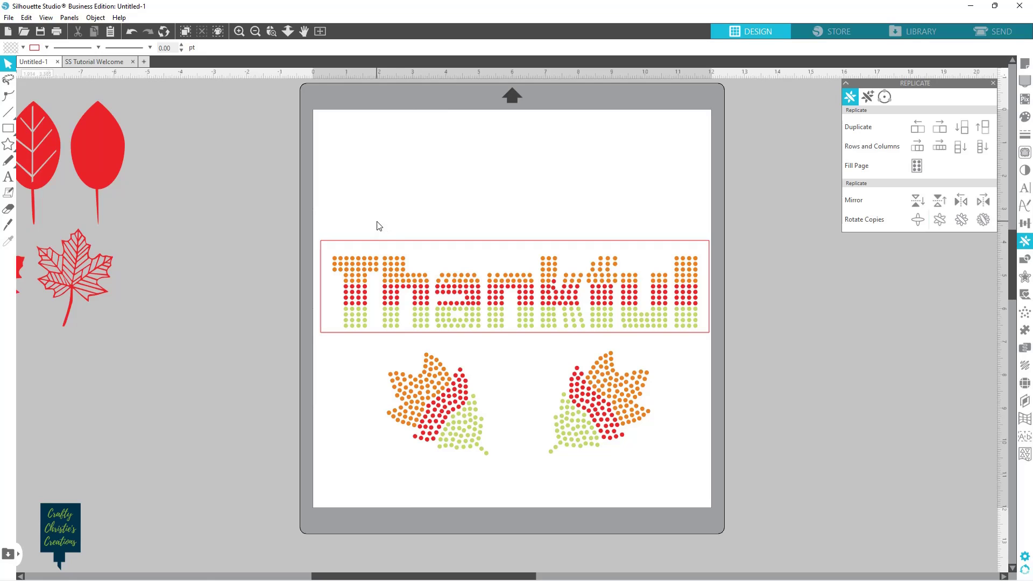
Nudge the stacked rectangles down to Y 4.046 in to centre them around the "Thankful" word.
left_click(397, 244)
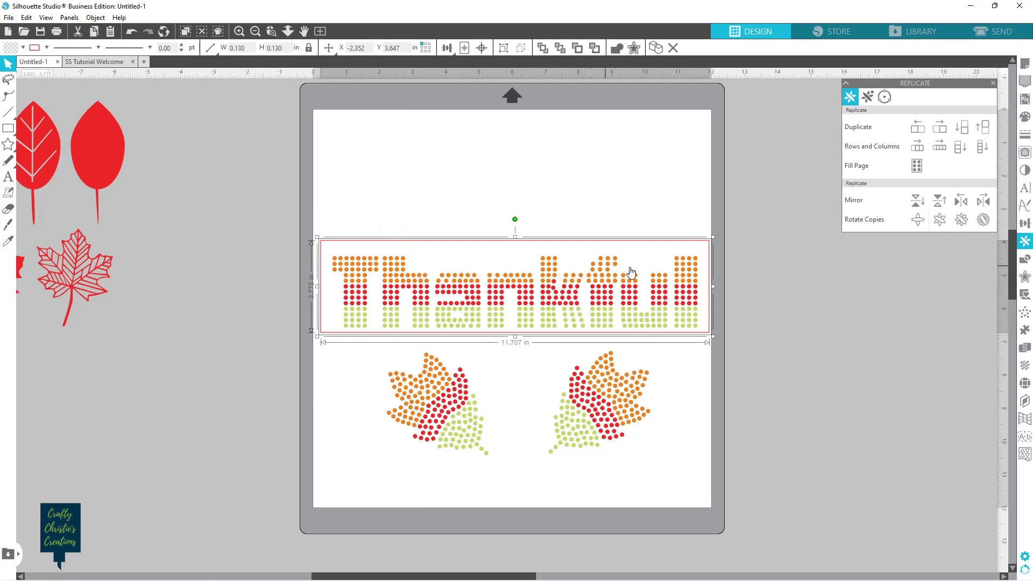
key("Down")
key("Down")
key("Down")
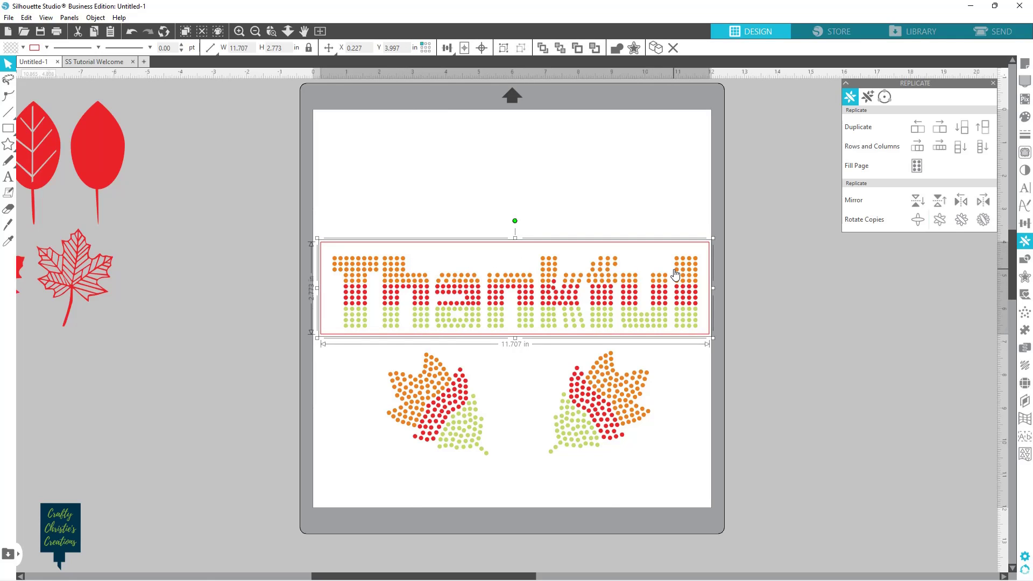
key("Down")
key("Down")
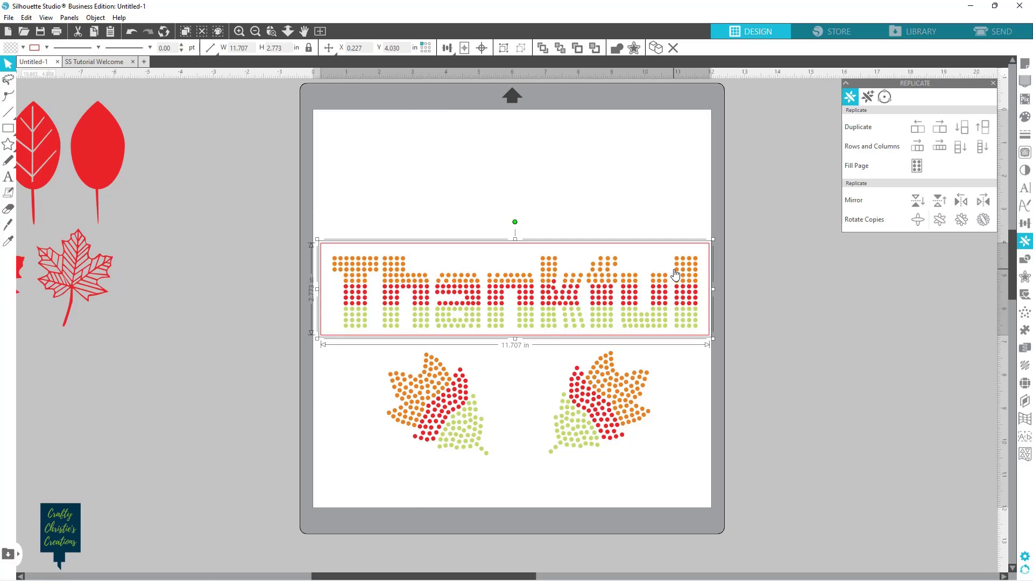
key("Down")
left_click(799, 302)
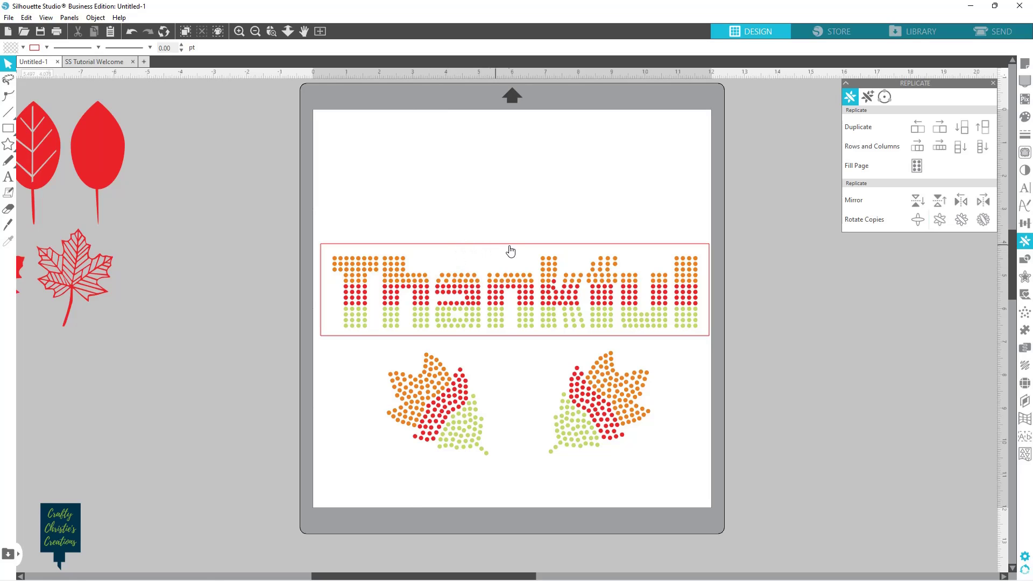
Select the orange stones of "Thankful" together with one of the stacked rectangles and move them off the page beside the mat.
left_click(472, 249)
left_click(343, 274)
left_click_drag(345, 277, 703, 288)
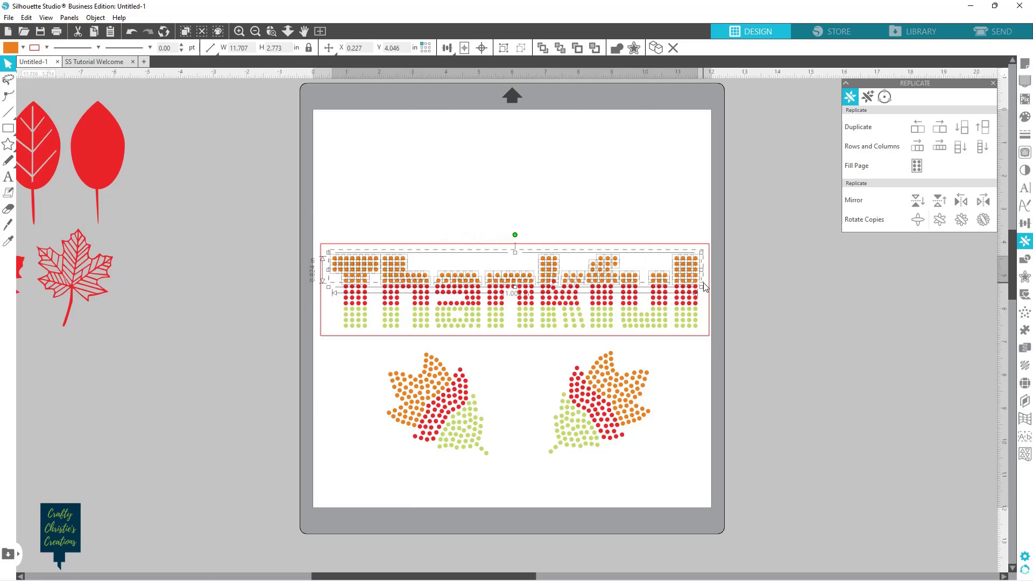
left_click(509, 247)
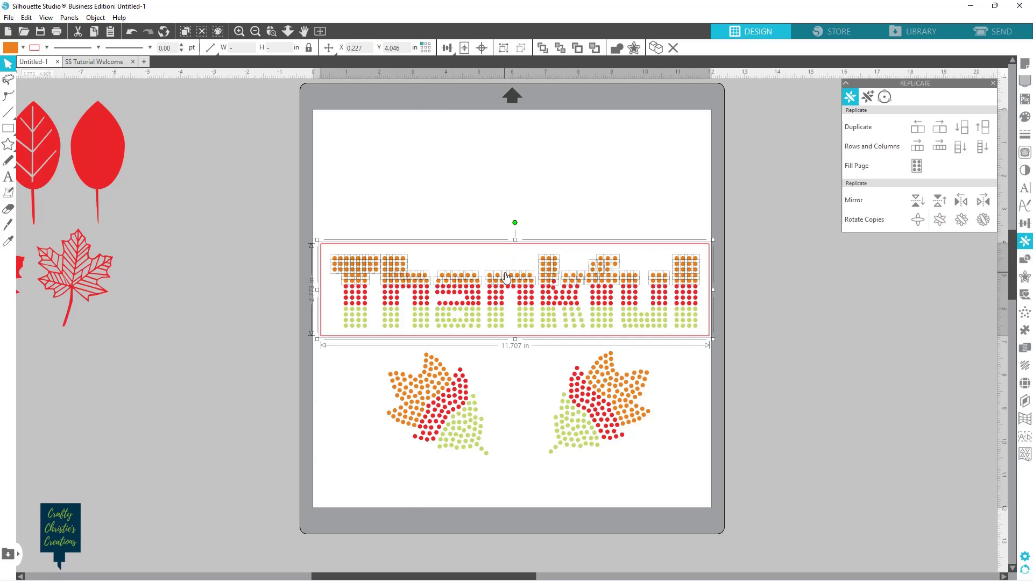
left_click_drag(506, 279, 895, 368)
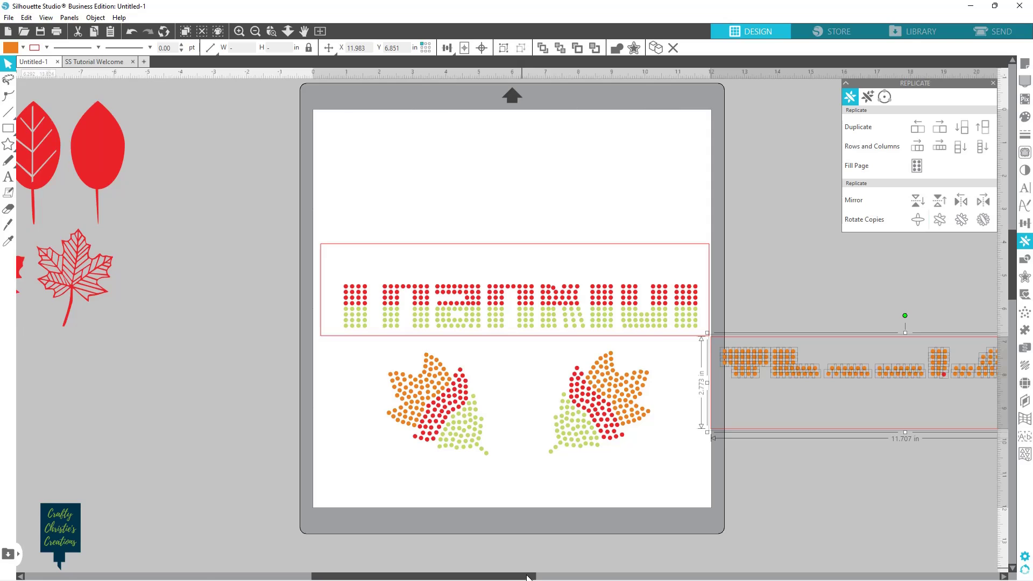
left_click_drag(526, 577, 641, 578)
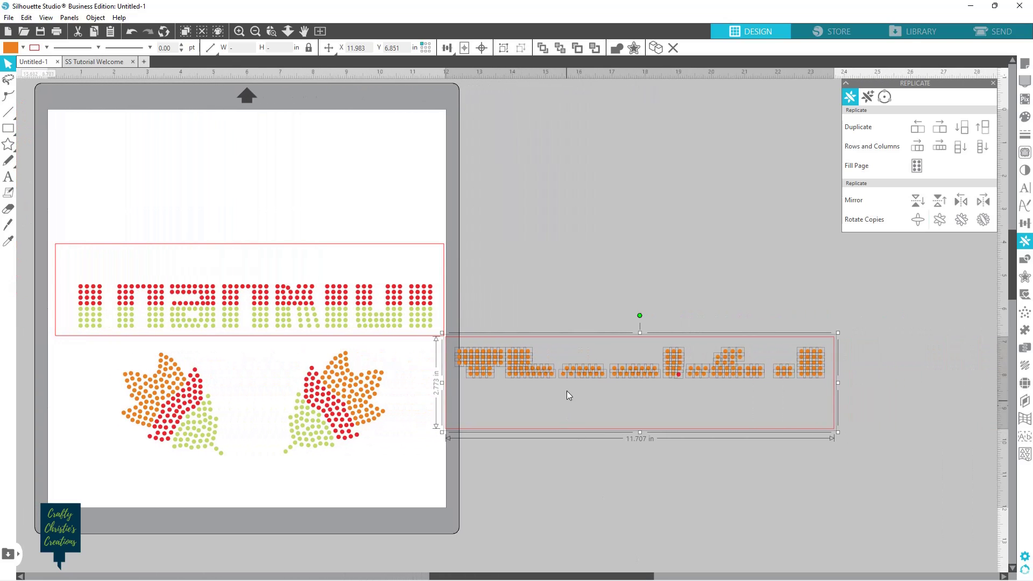
left_click_drag(566, 391, 605, 363)
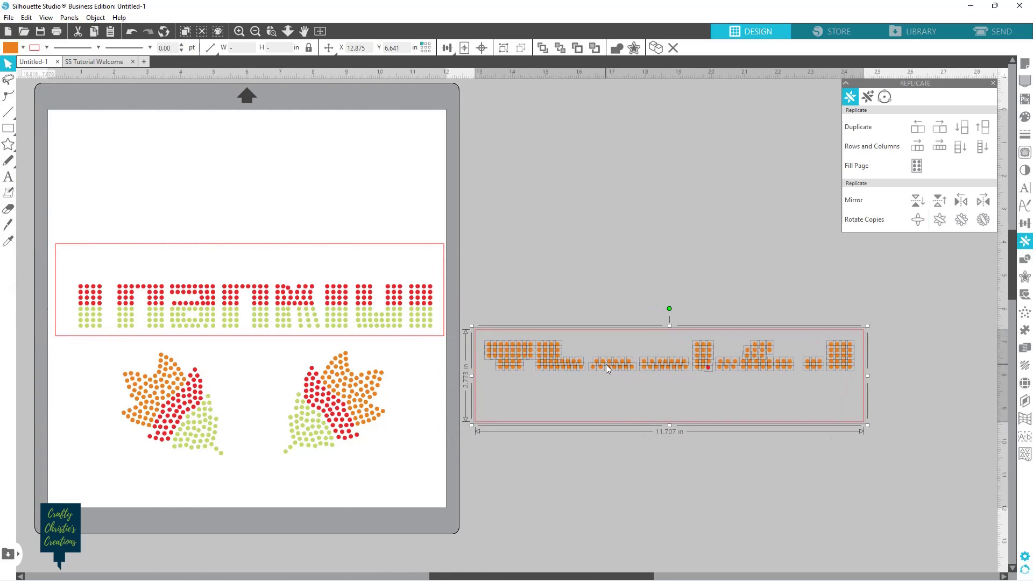
Group the separated orange stones with their rectangle.
right_click(606, 364)
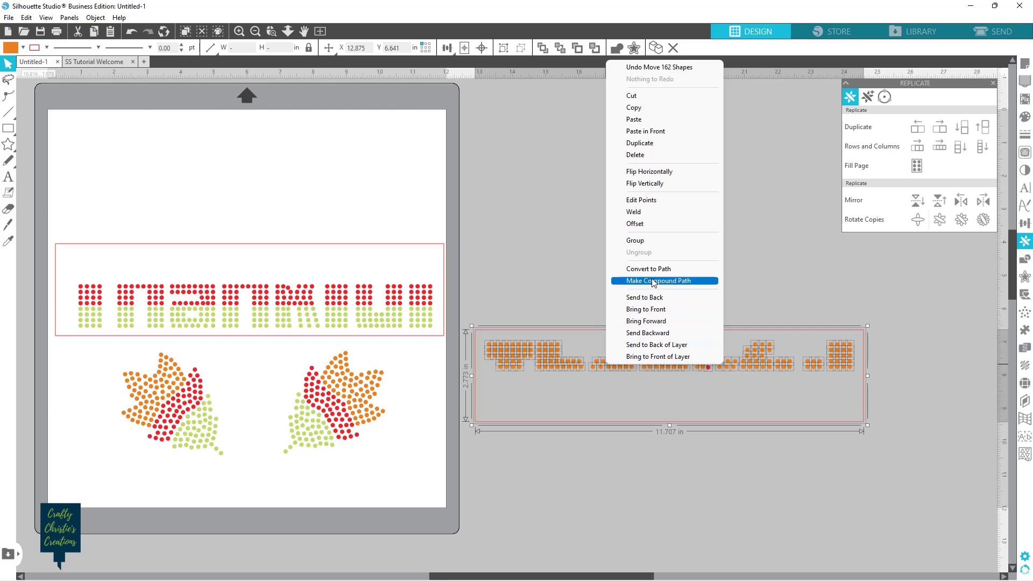
left_click(657, 241)
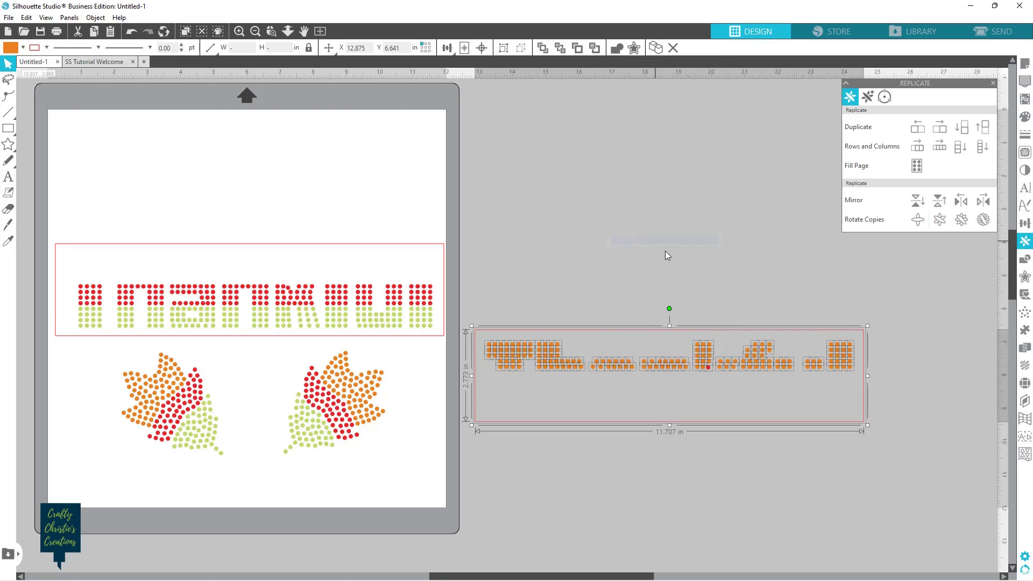
left_click(720, 385)
Try to recolour the stray red stone in the separated group orange.
left_click(708, 367)
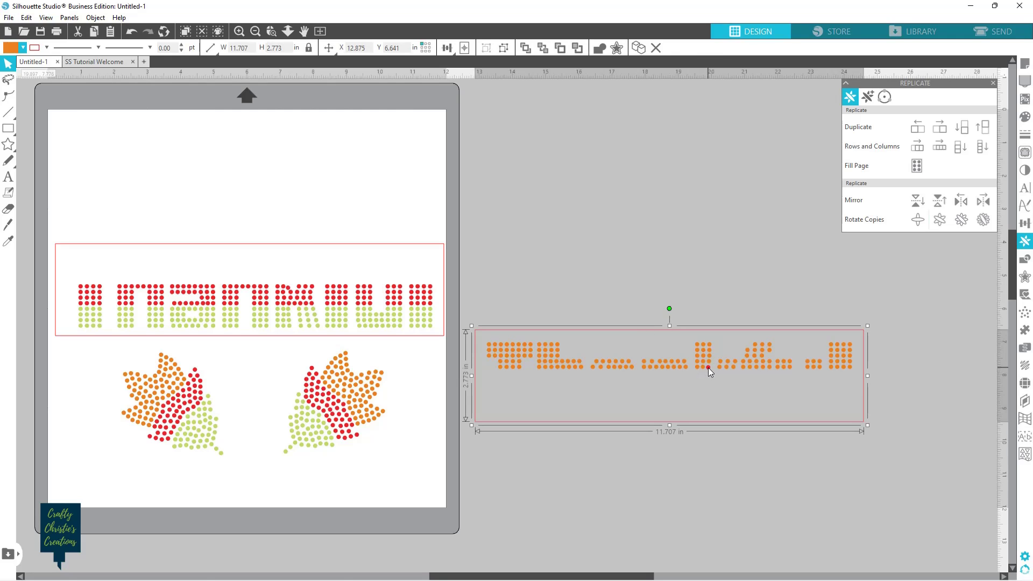
left_click(24, 47)
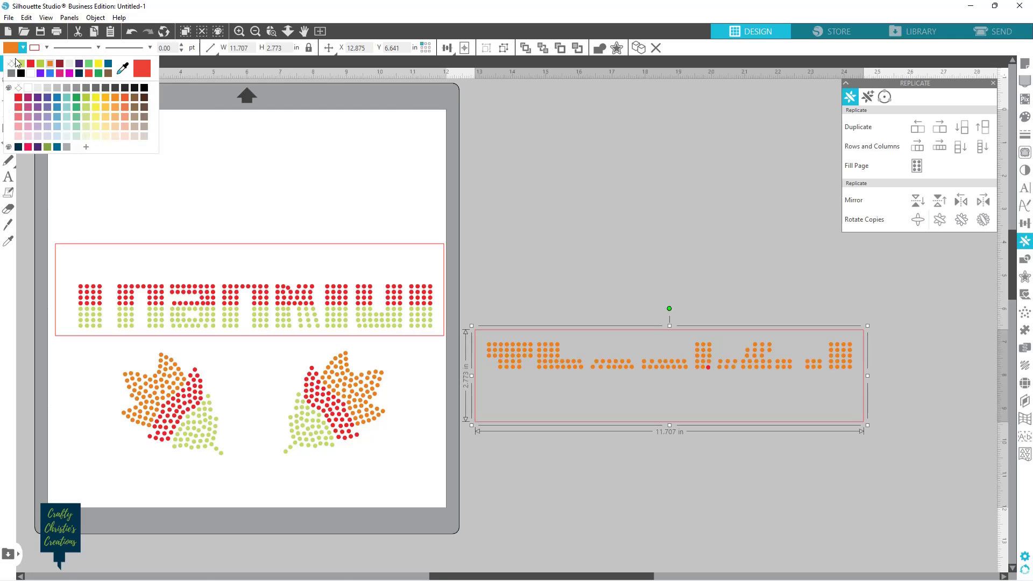
left_click(51, 65)
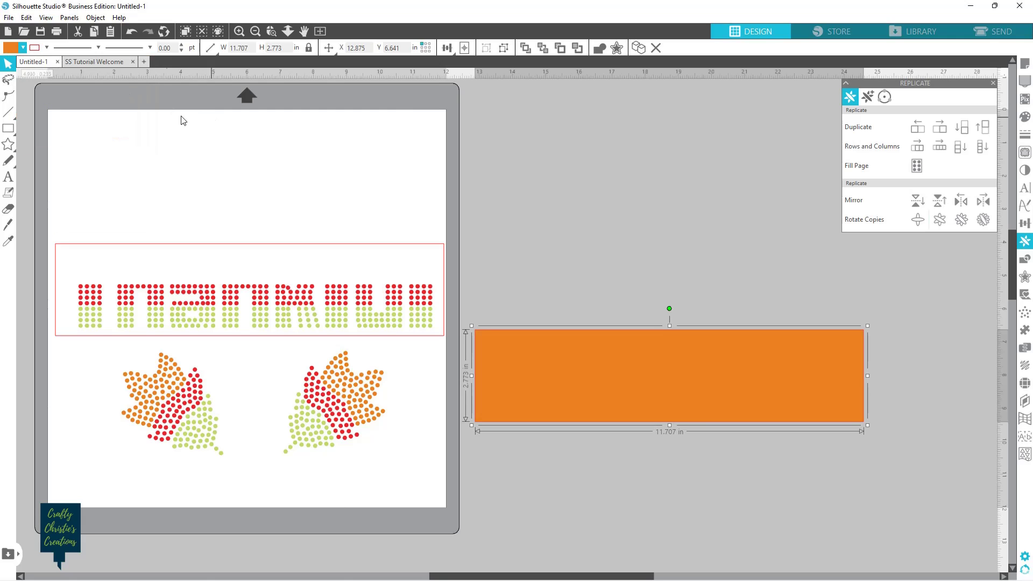
key("i")
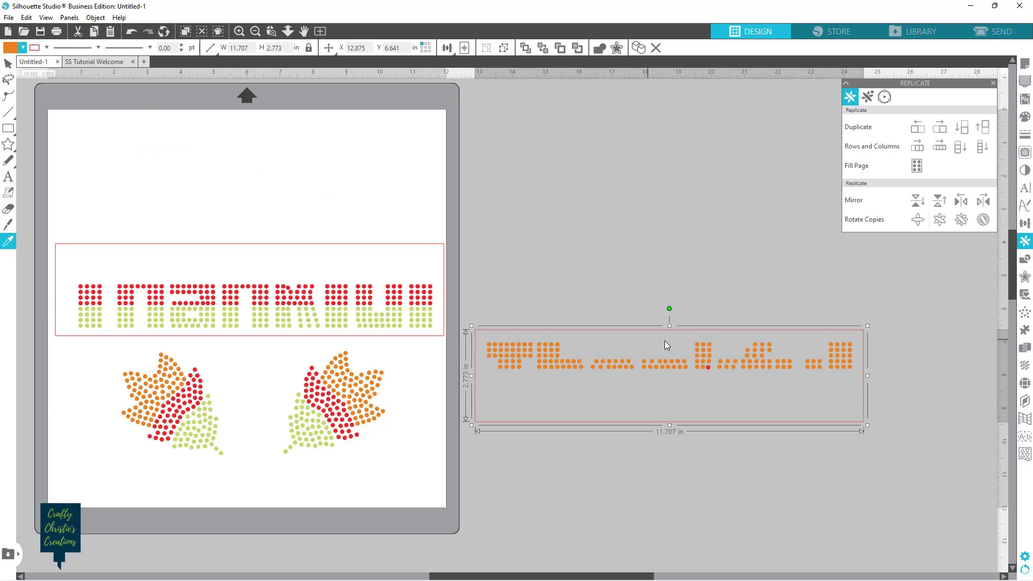
Move the grouped orange stones and rectangle up beside the upper part of the mat and close the Replicate options.
key("v")
mouse_move(700, 366)
left_mouse_down()
mouse_move(666, 256)
mouse_move(666, 198)
mouse_move(702, 141)
left_mouse_up()
left_click(993, 82)
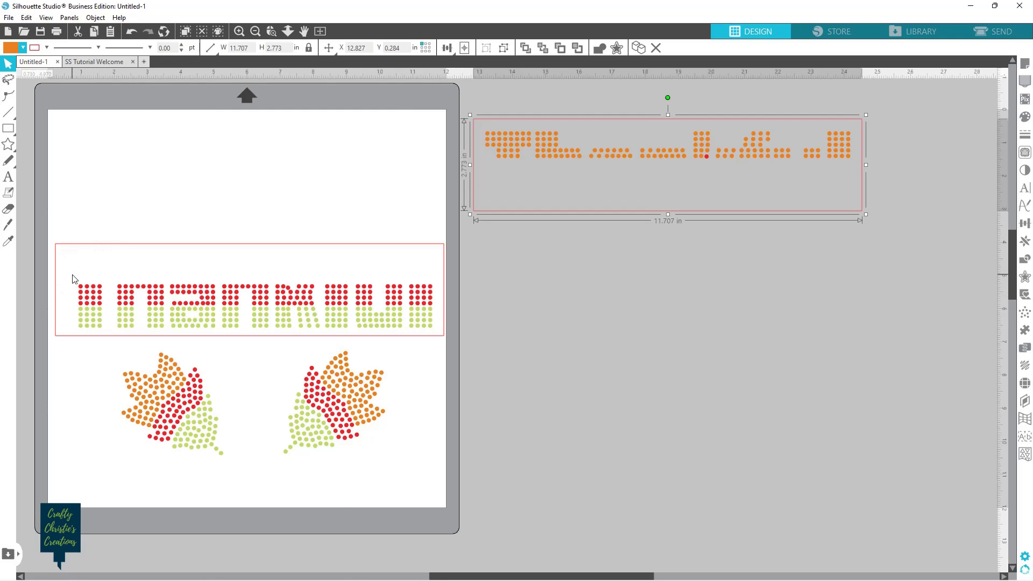
Move the red stones of "Thankful" with one stacked rectangle off the page below the orange set and group them.
left_click_drag(74, 278, 439, 306)
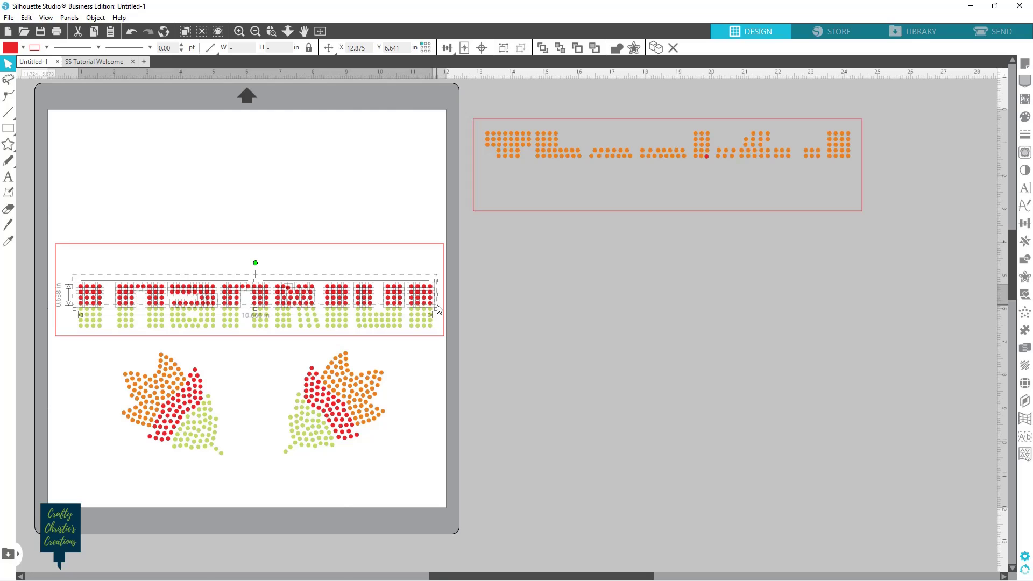
left_click(370, 244, "shift")
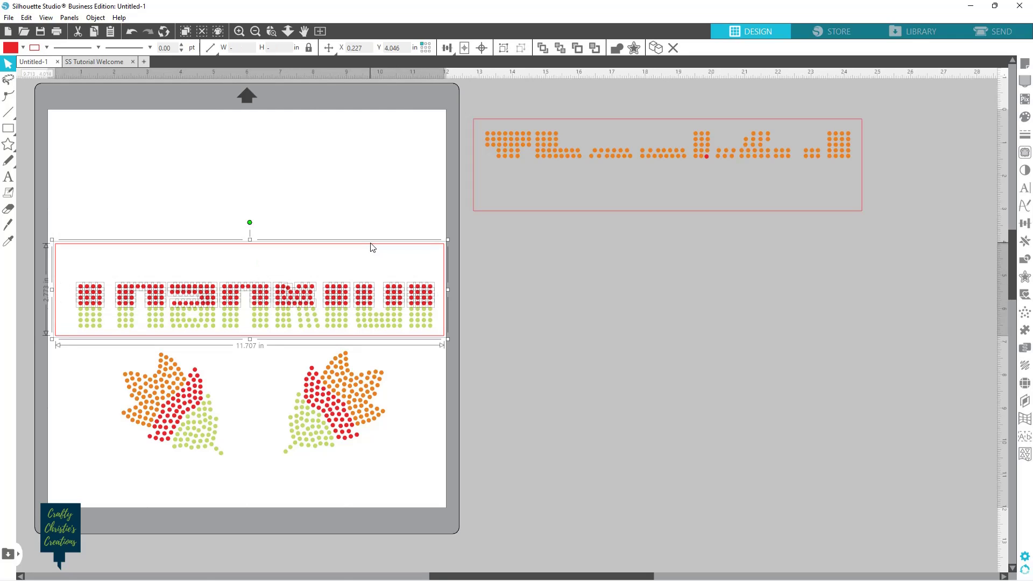
left_click_drag(361, 292, 781, 272)
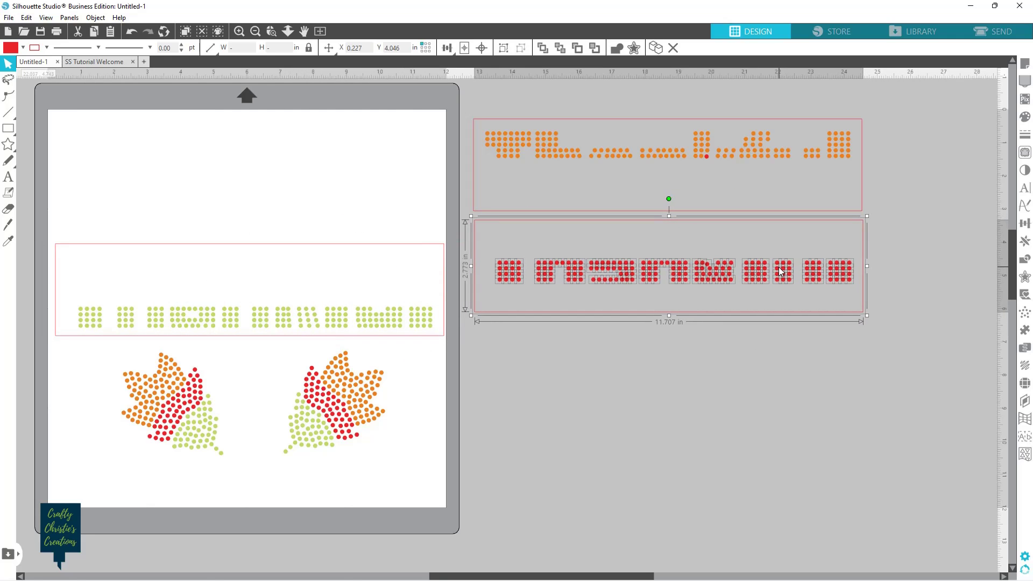
right_click(754, 271)
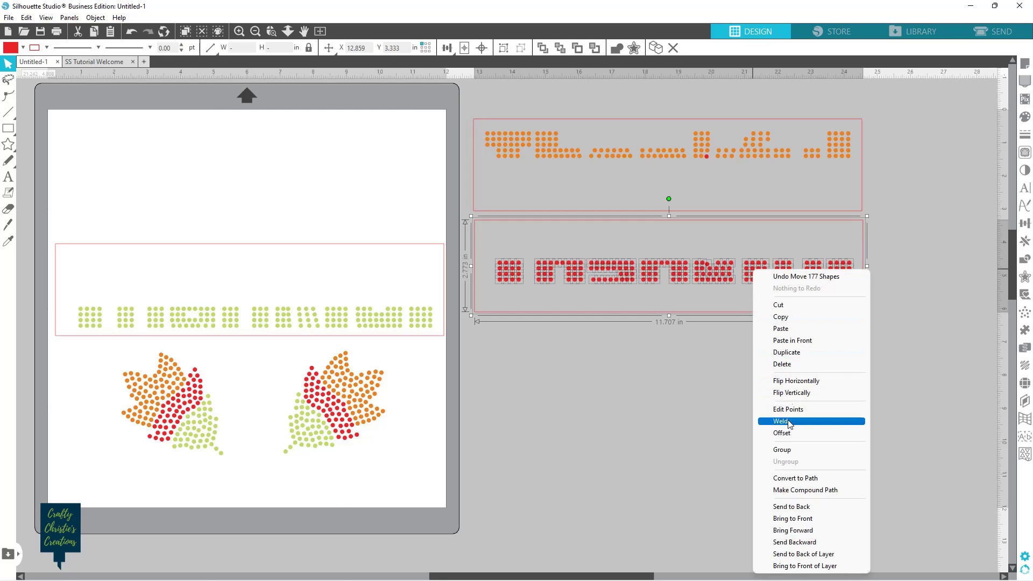
left_click(791, 451)
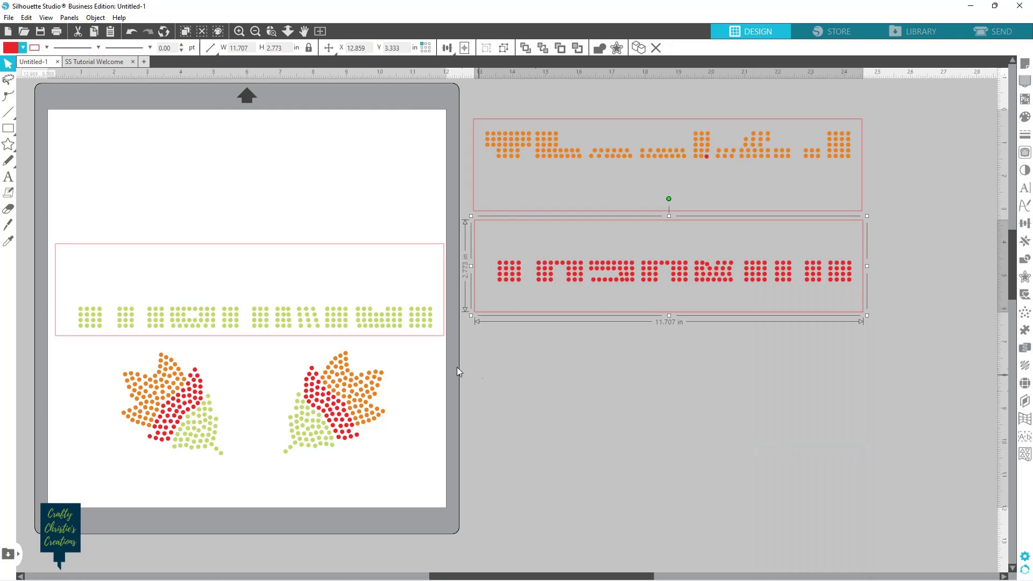
Group the light green stones of "Thankful" with the remaining rectangle and move them off the page below the red set.
left_click_drag(57, 215, 453, 343)
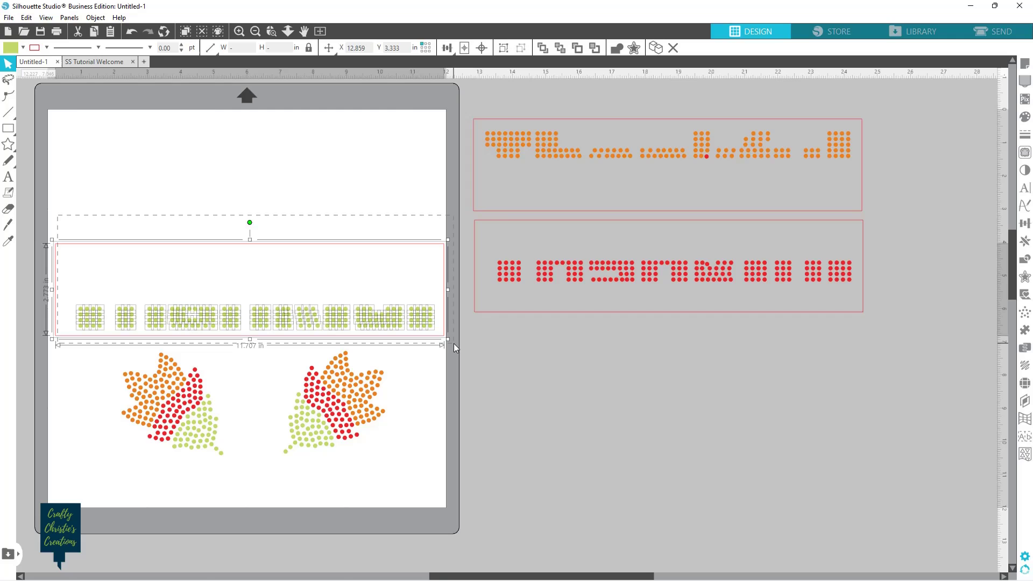
right_click(389, 319)
left_click(423, 192)
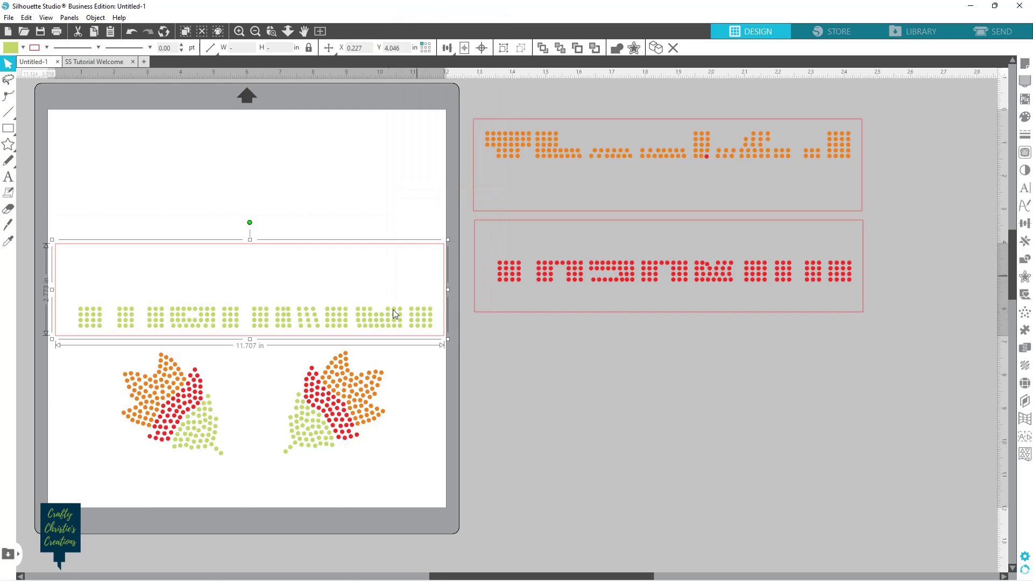
left_click_drag(381, 324, 774, 397)
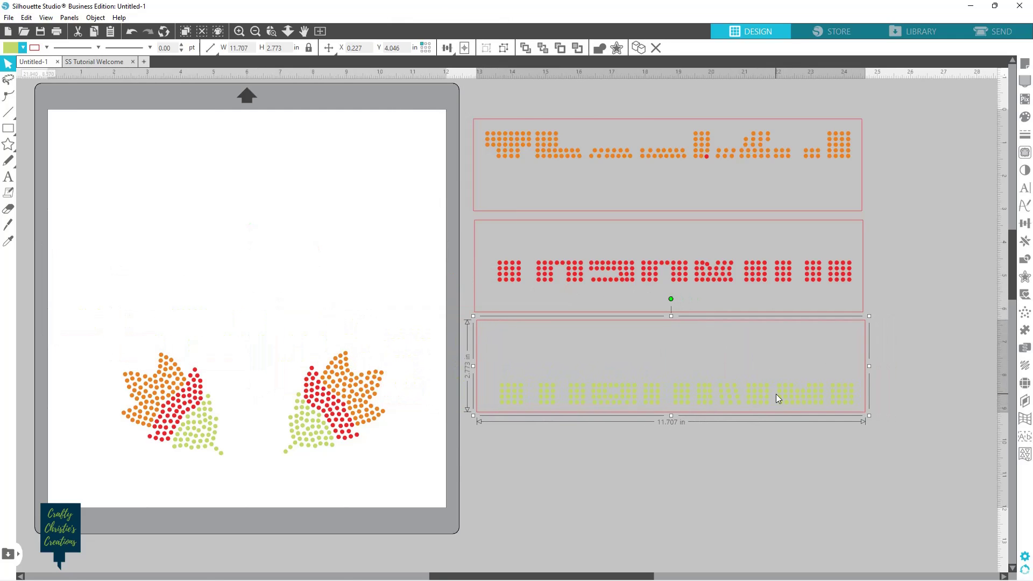
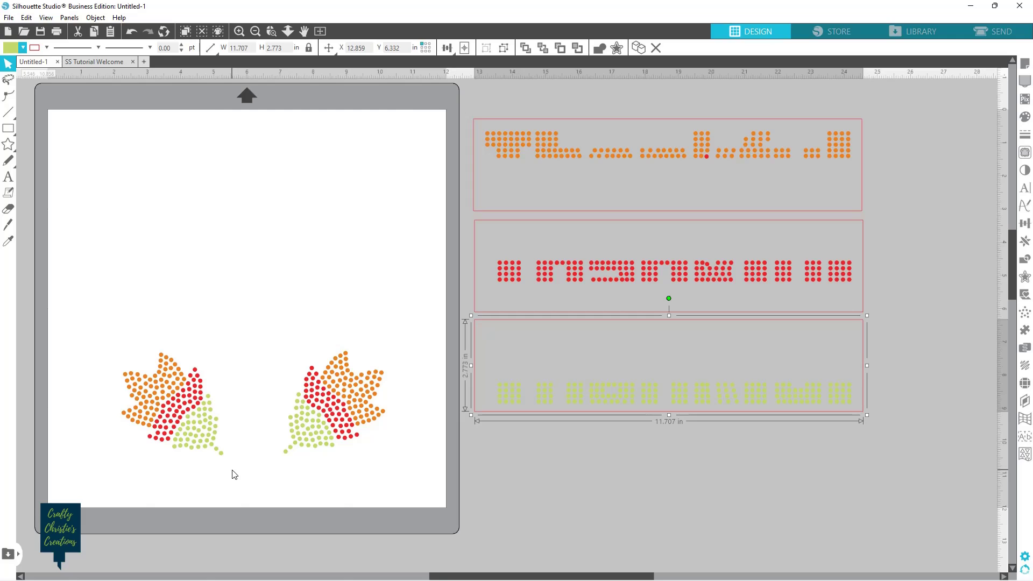
Move the left leaf up to the upper-left corner area of the page and clear the selection.
left_click_drag(109, 347, 221, 479)
left_click_drag(183, 425, 131, 212)
left_click(287, 384)
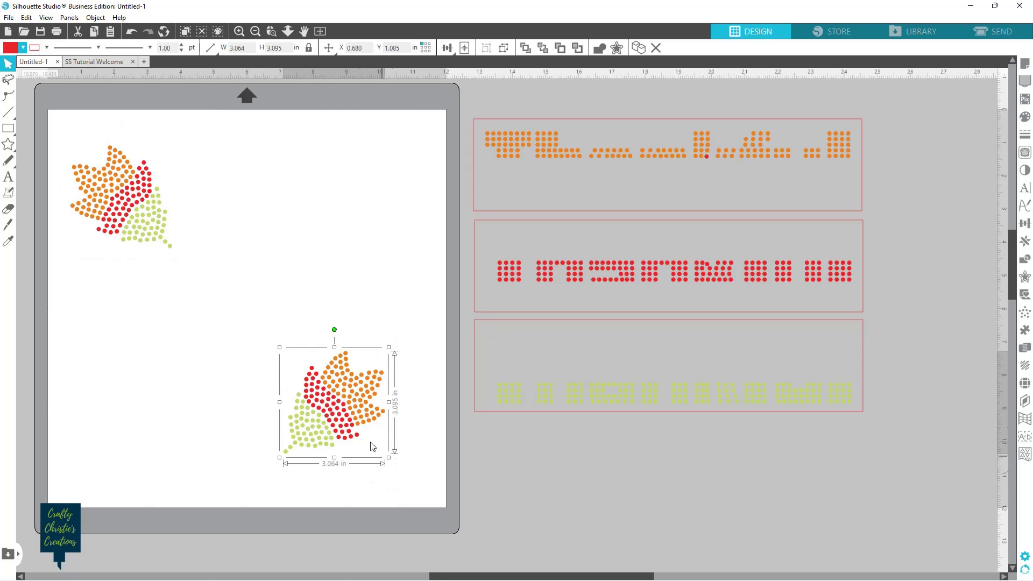
left_click(205, 326)
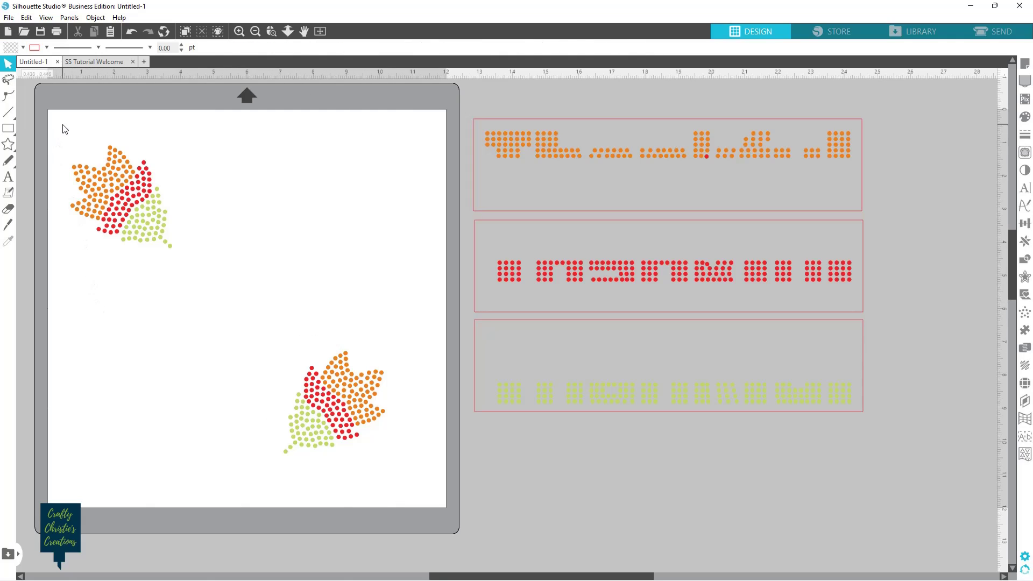
Draw a rectangle around the moved leaf and resize it closely to about 3.40 by 3.43 in.
left_click(9, 128)
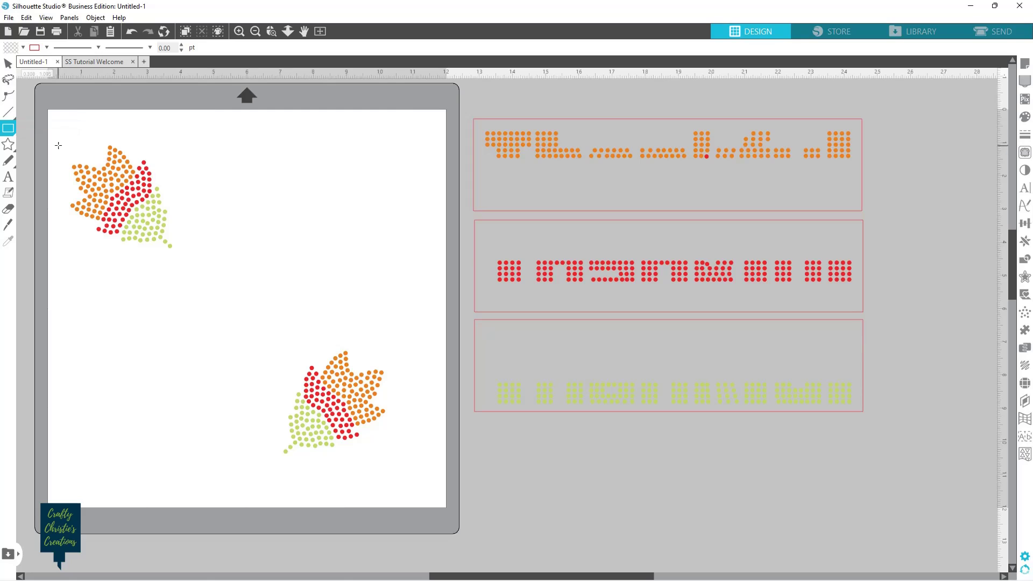
left_click_drag(60, 125, 191, 266)
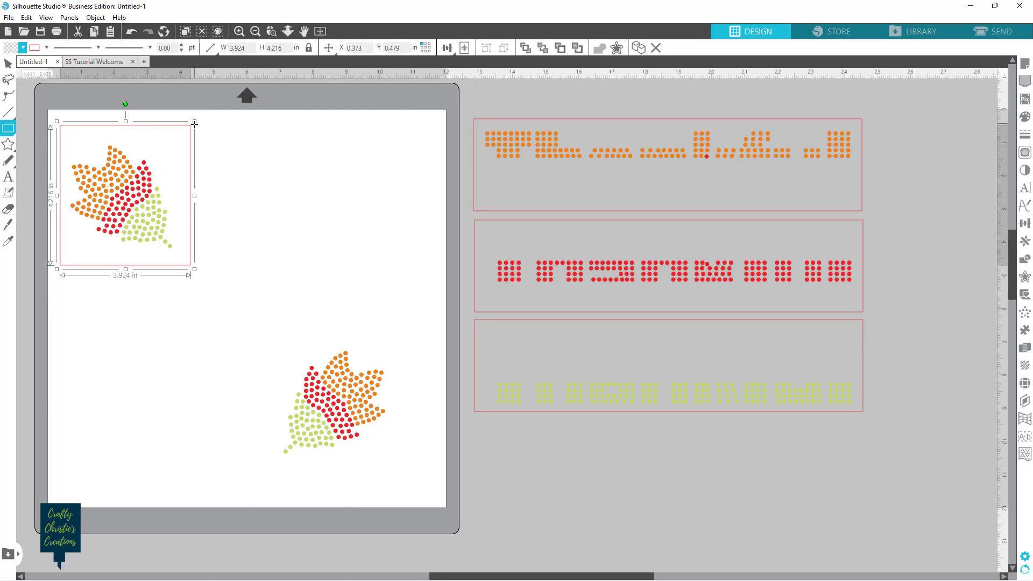
key("v")
left_click_drag(195, 122, 185, 151)
left_click_drag(98, 259, 107, 257)
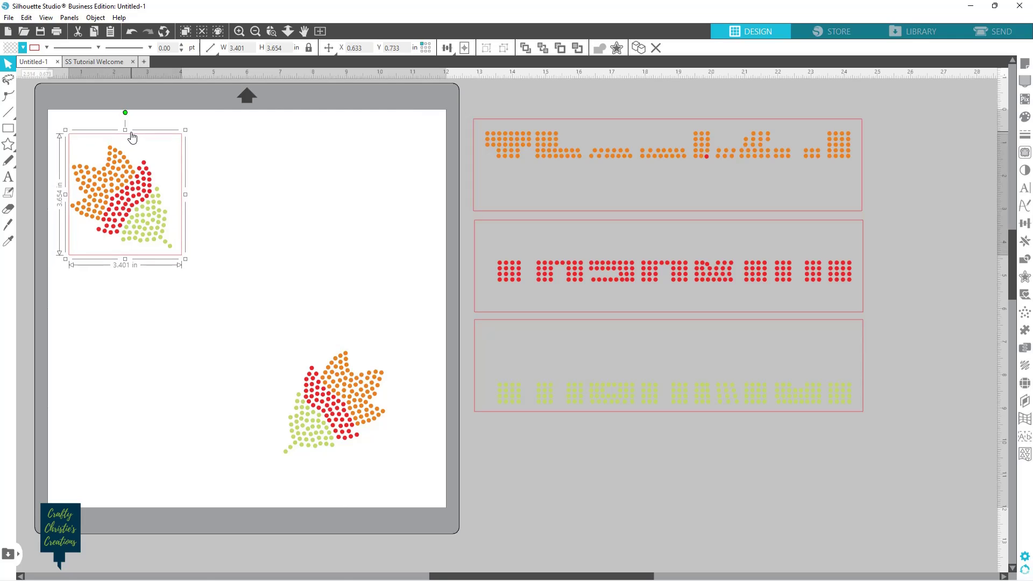
left_click_drag(125, 130, 127, 138)
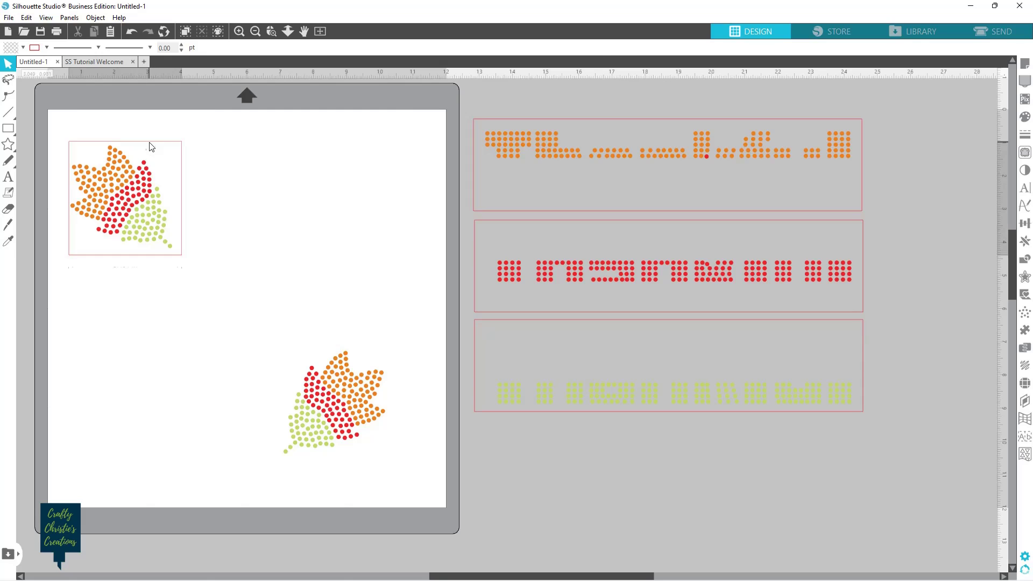
Copy the leaf's rectangle and paste two duplicates in front at the same place.
right_click(150, 147)
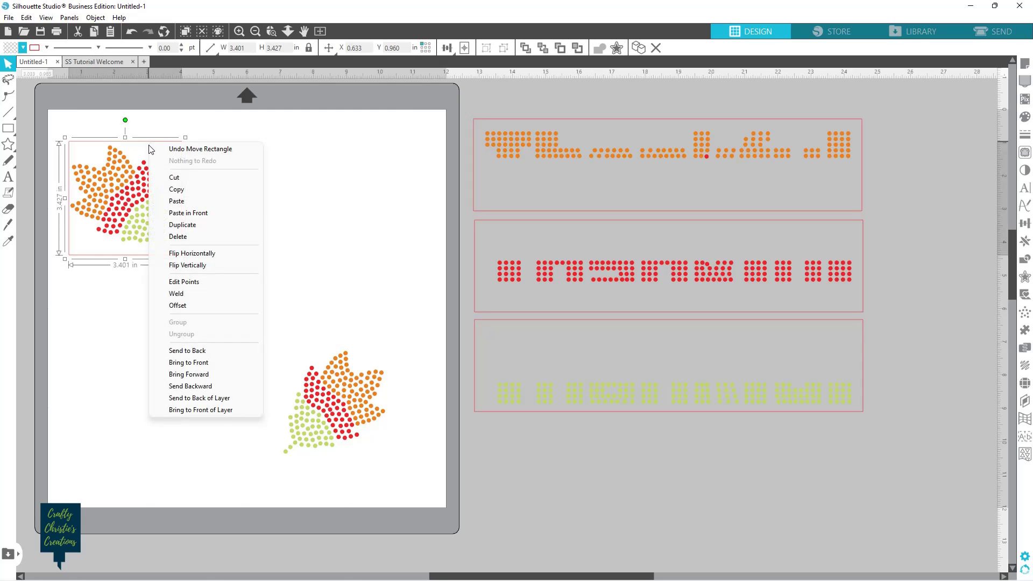
left_click(183, 191)
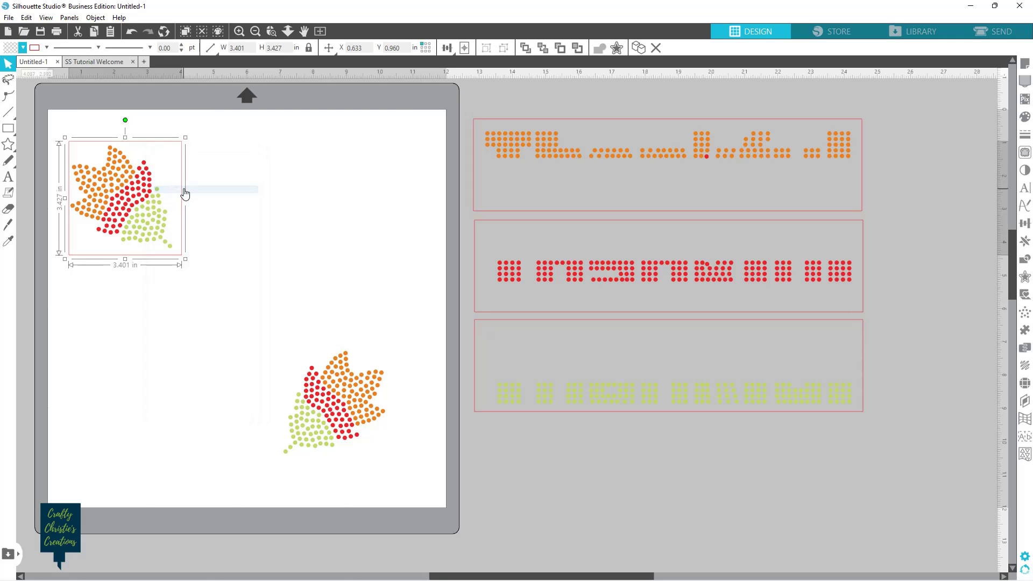
right_click(152, 146)
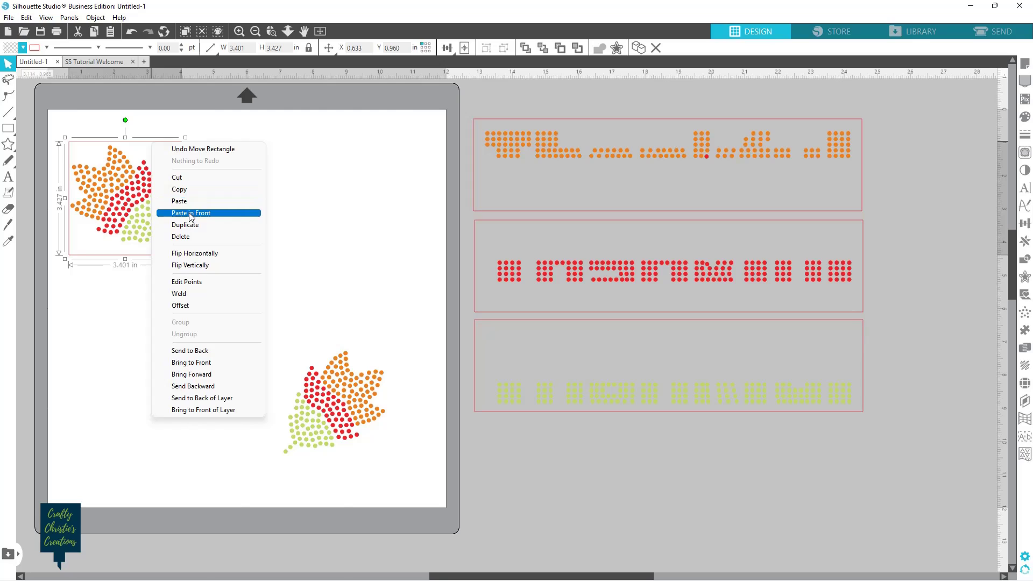
left_click(189, 213)
right_click(168, 150)
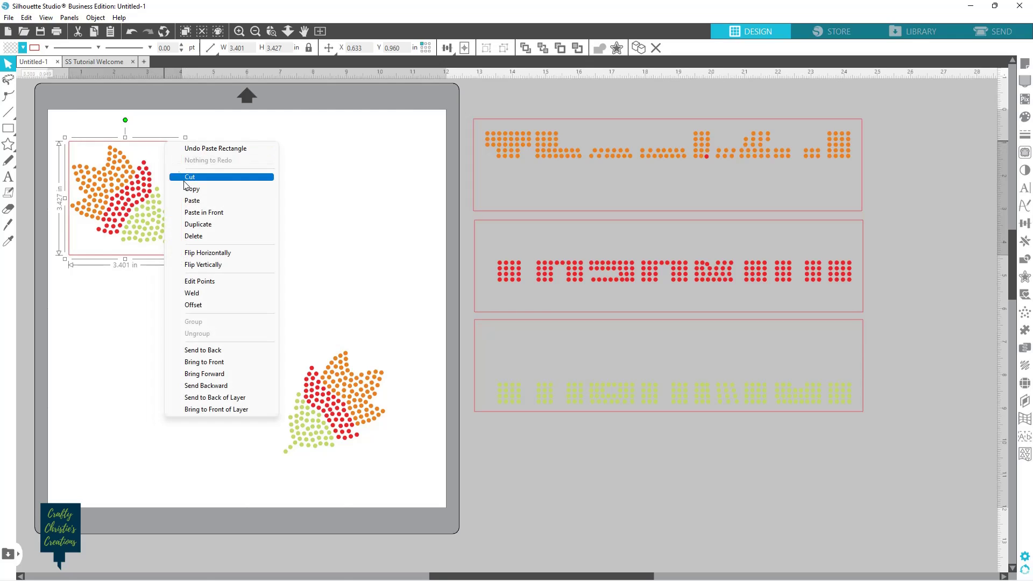
left_click(199, 213)
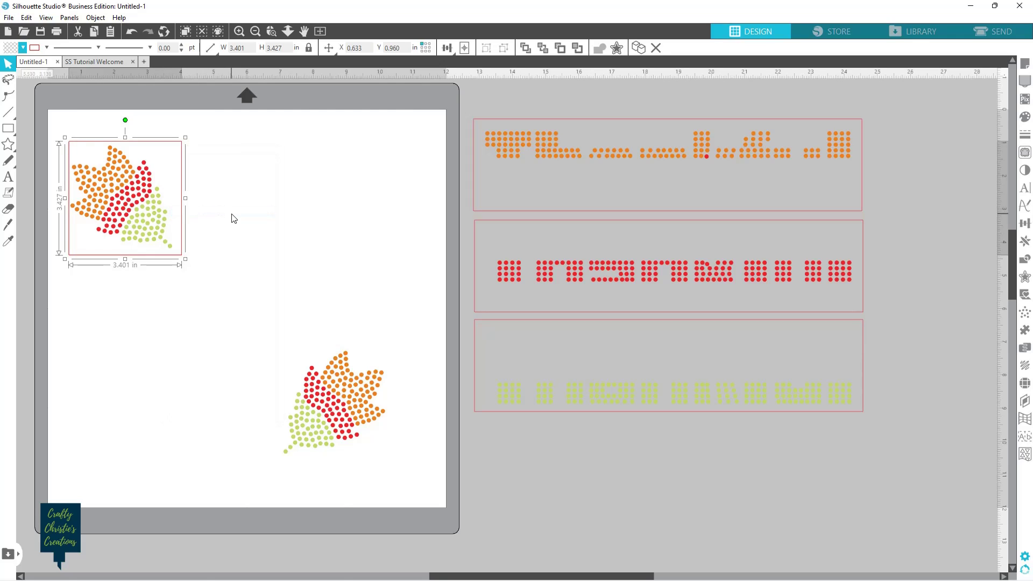
left_click(223, 170)
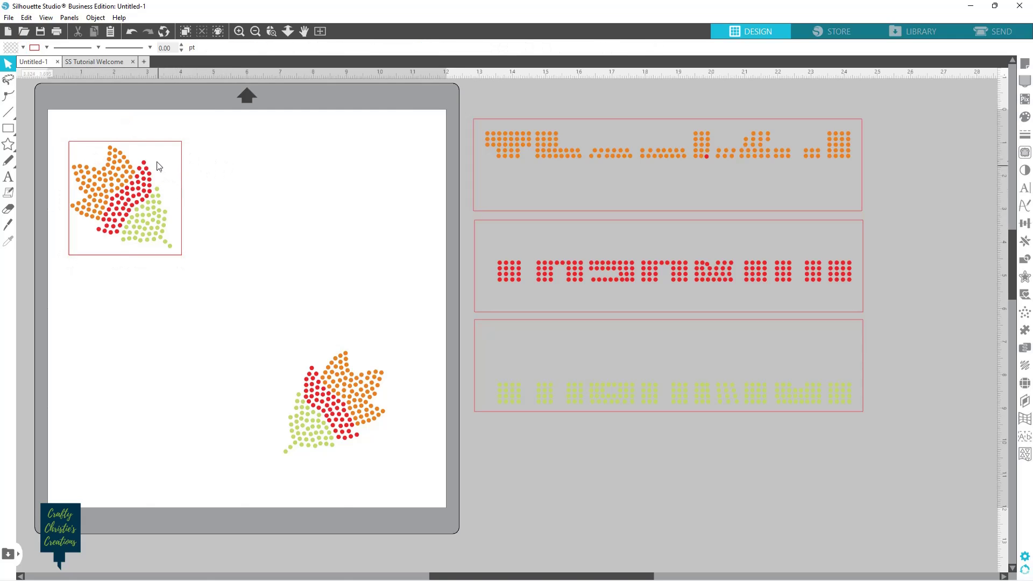
Ungroup the stones of the leaf inside the stacked rectangles and clear the selection.
left_click_drag(158, 151, 184, 275)
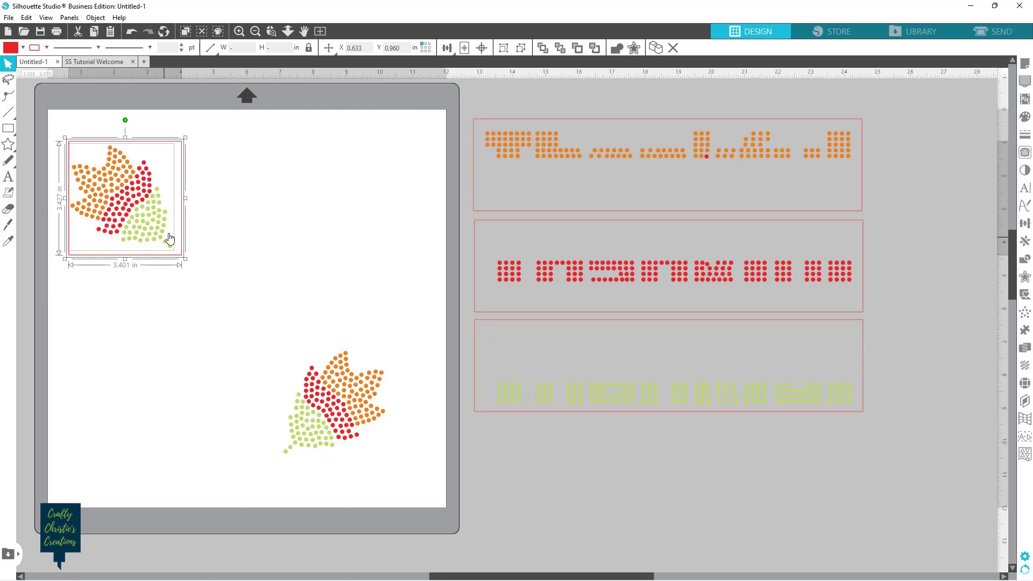
right_click(129, 198)
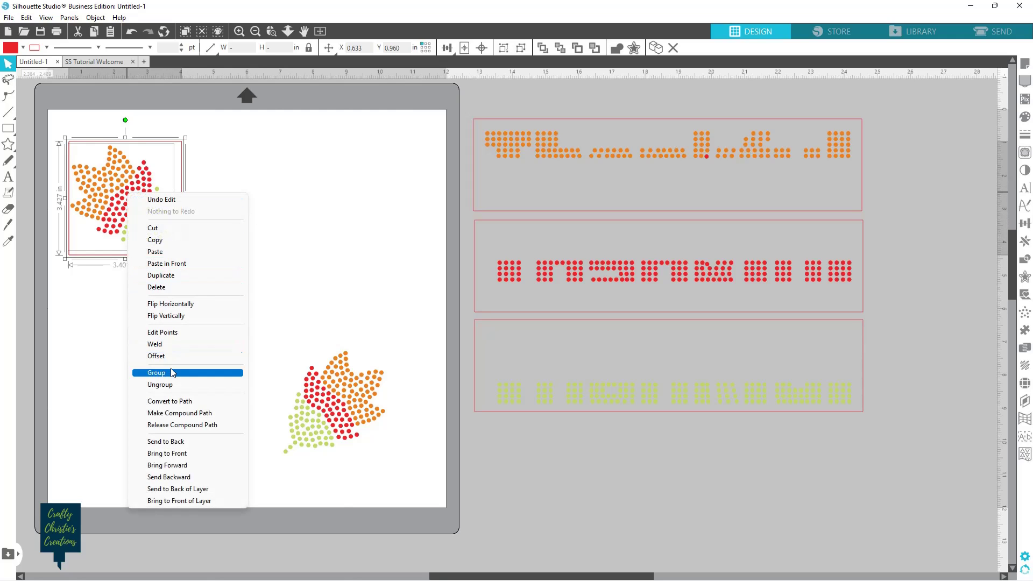
left_click(167, 385)
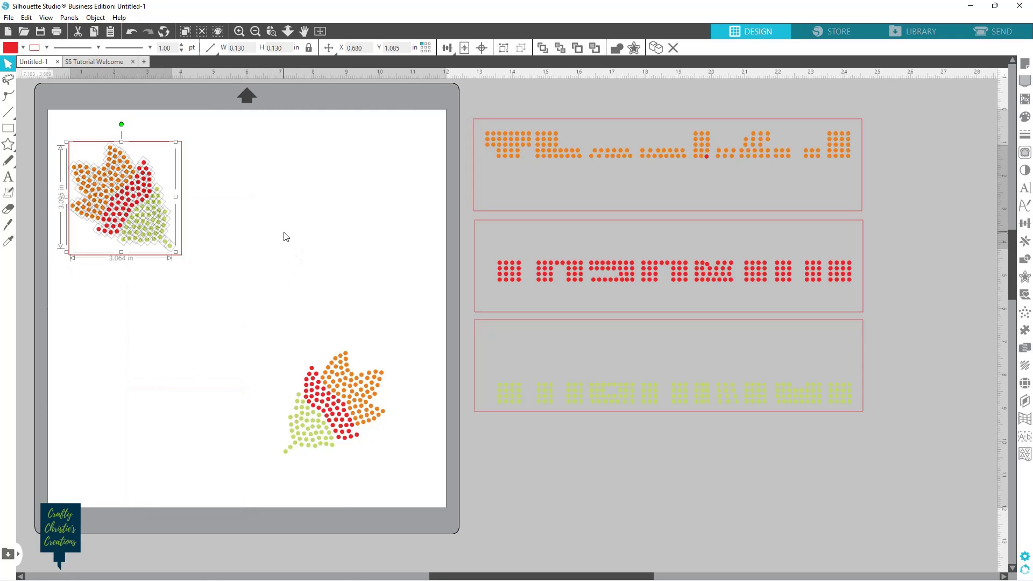
left_click(195, 205)
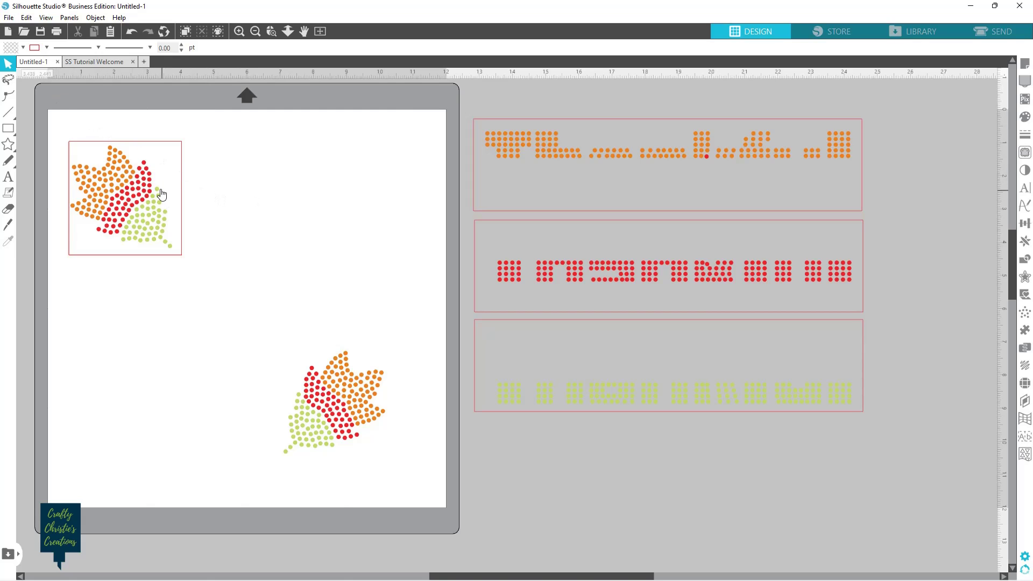
Select the light green stones of the upper leaf together with one of the stacked rectangles.
left_click_drag(159, 170, 178, 256)
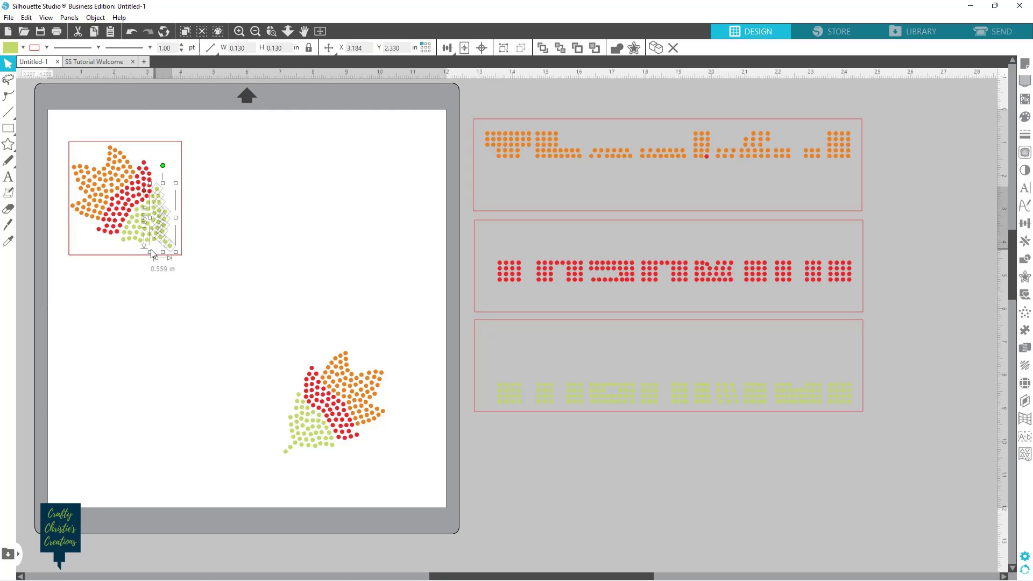
left_click(126, 245, "shift")
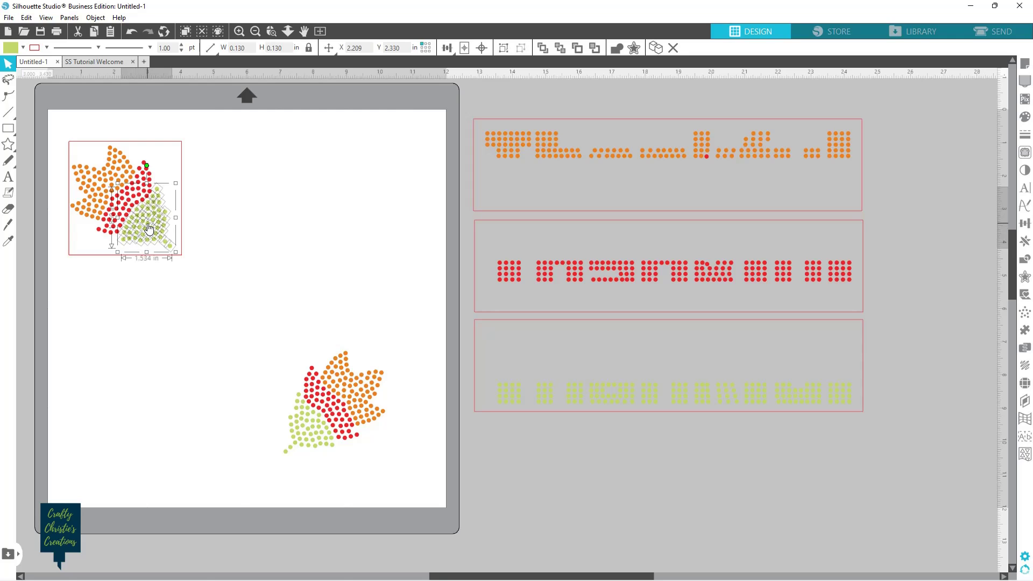
left_click(182, 257, "shift")
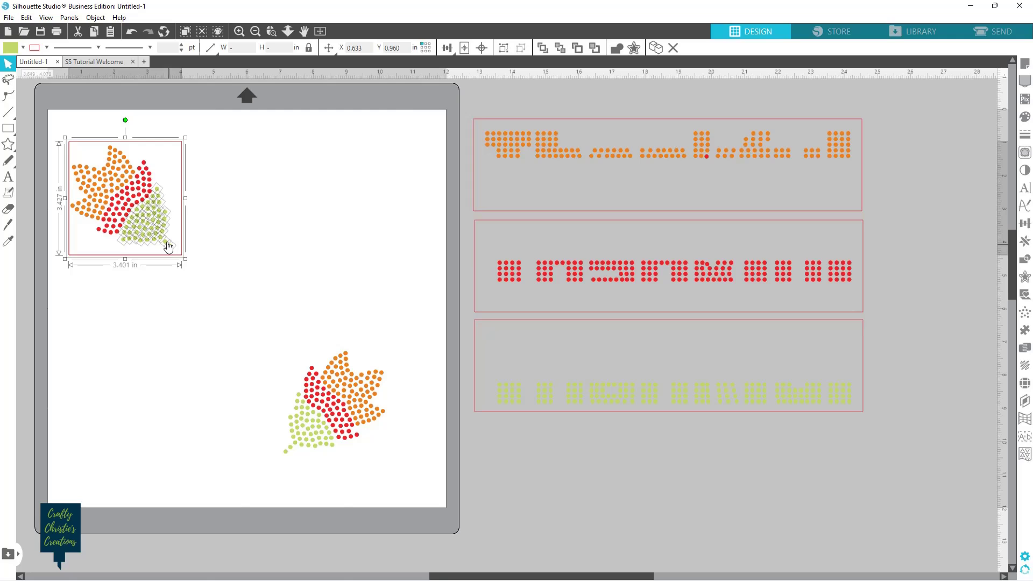
Try to move the selected light green leaf stones and rectangle out to the right of the leaf, undoing each move.
left_click_drag(167, 234, 241, 235)
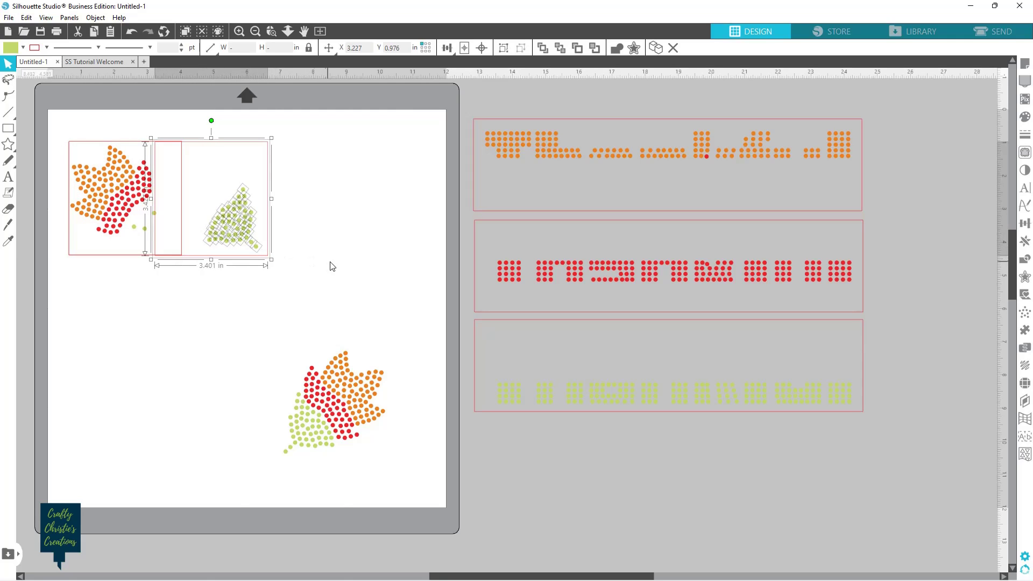
key("i")
key("ctrl+z")
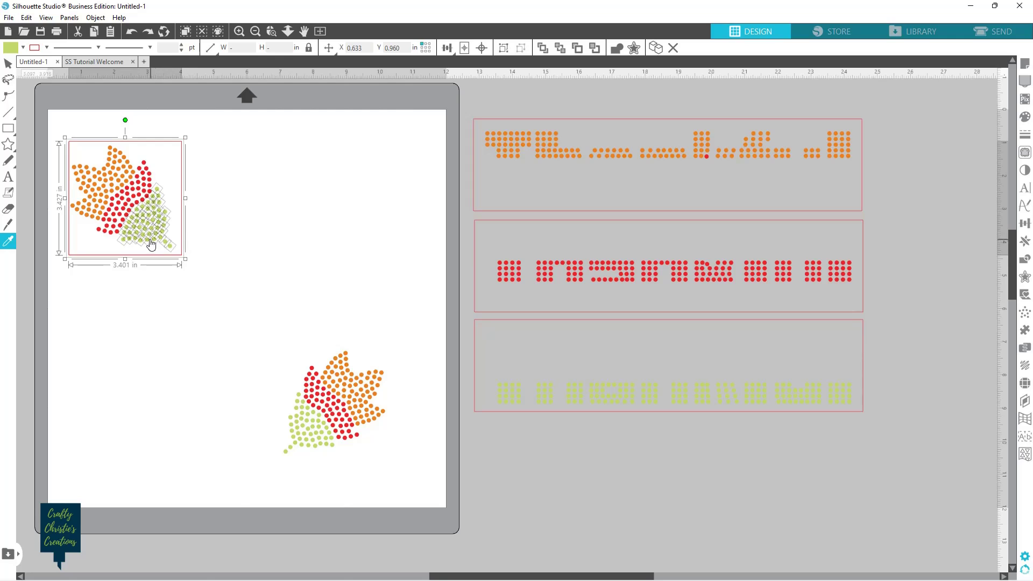
key("v")
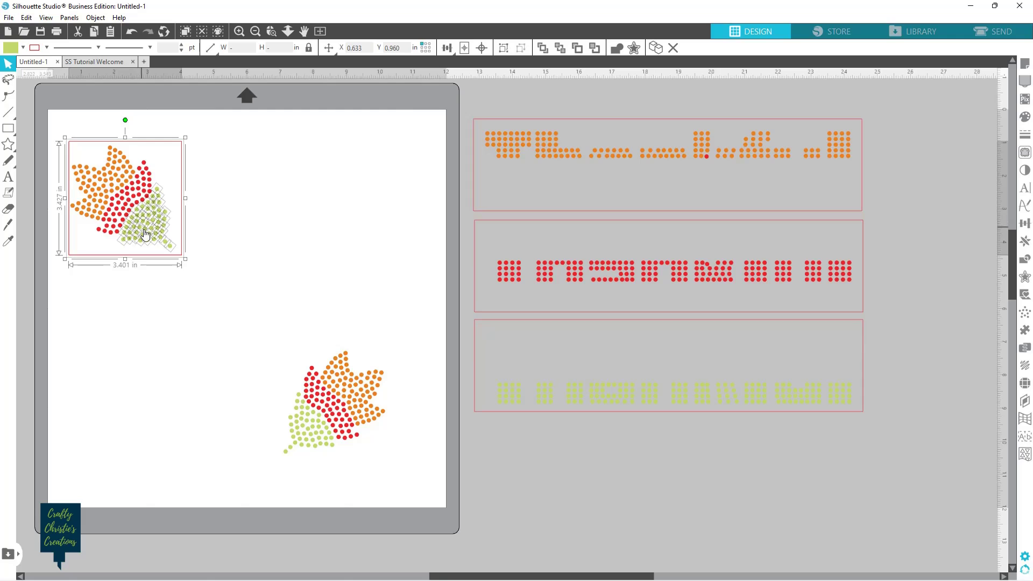
left_click(145, 228)
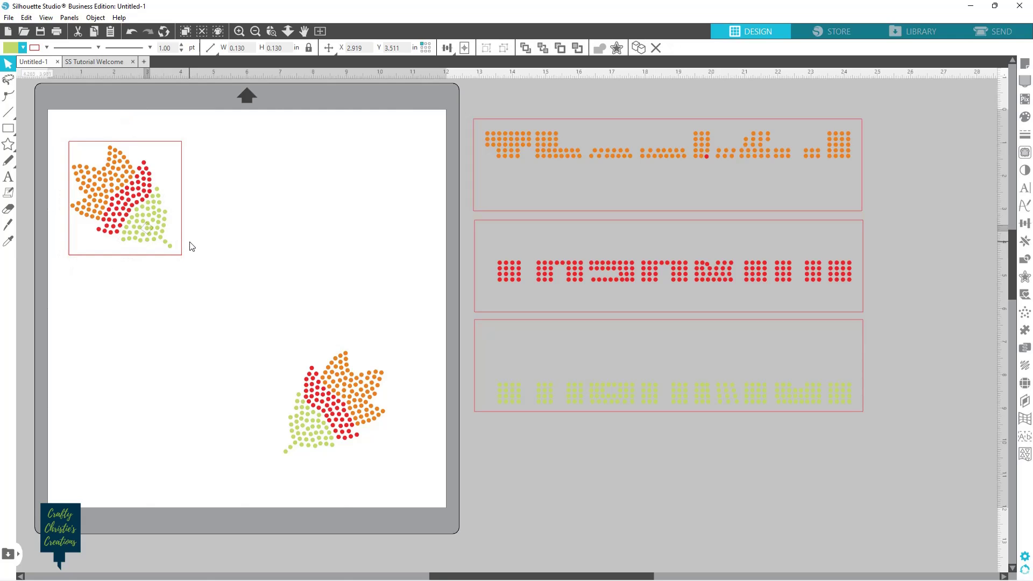
key("ctrl+z")
key("v")
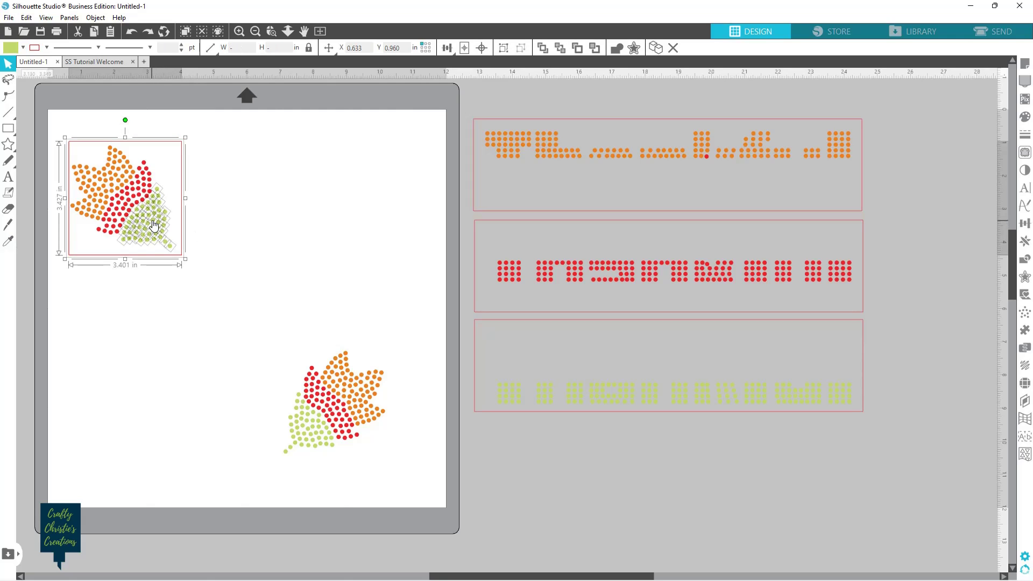
left_click_drag(155, 225, 199, 231)
key("i")
key("ctrl+z")
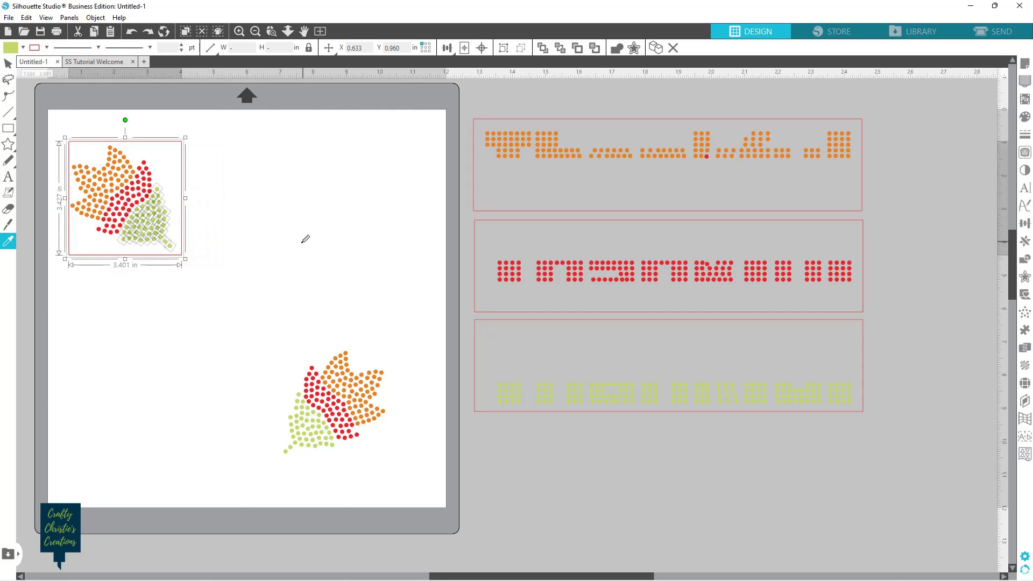
key("v")
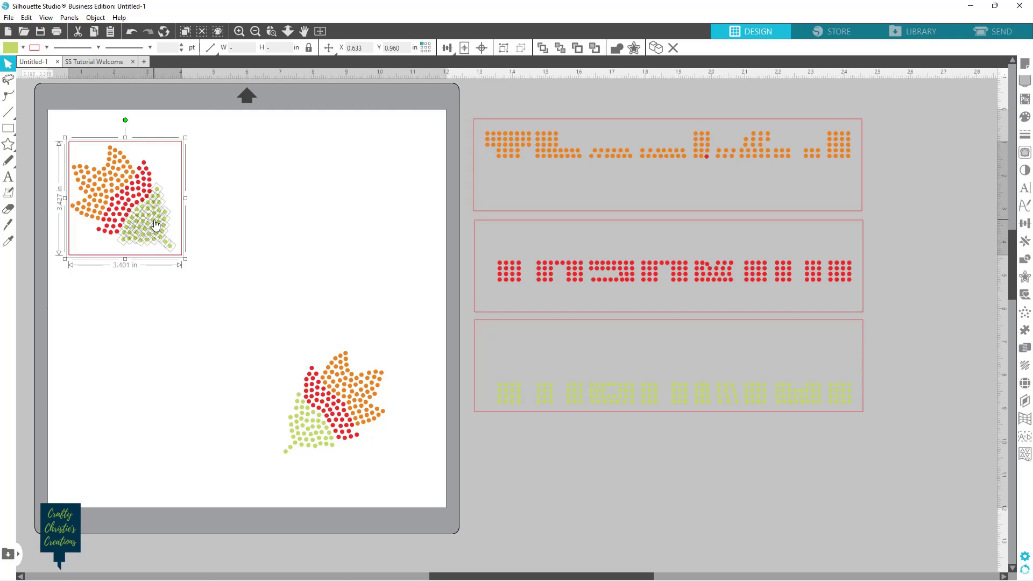
left_click_drag(150, 231, 182, 237)
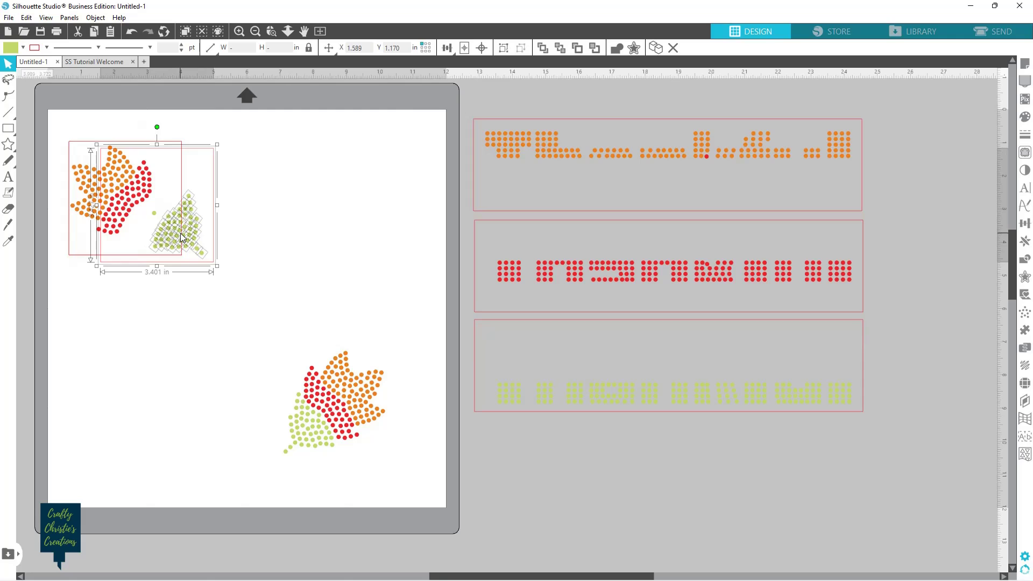
key("i")
key("ctrl+z")
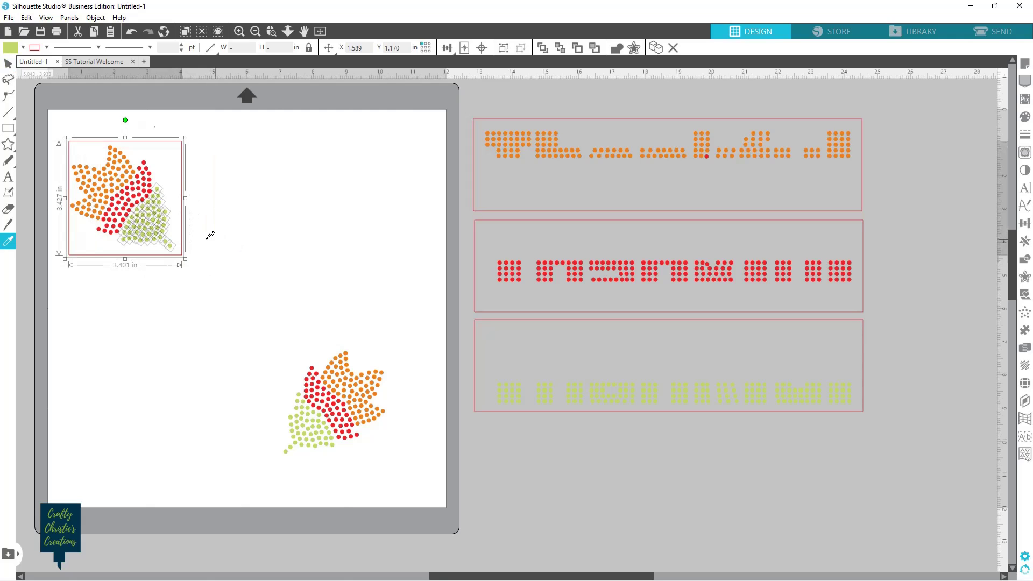
key("v")
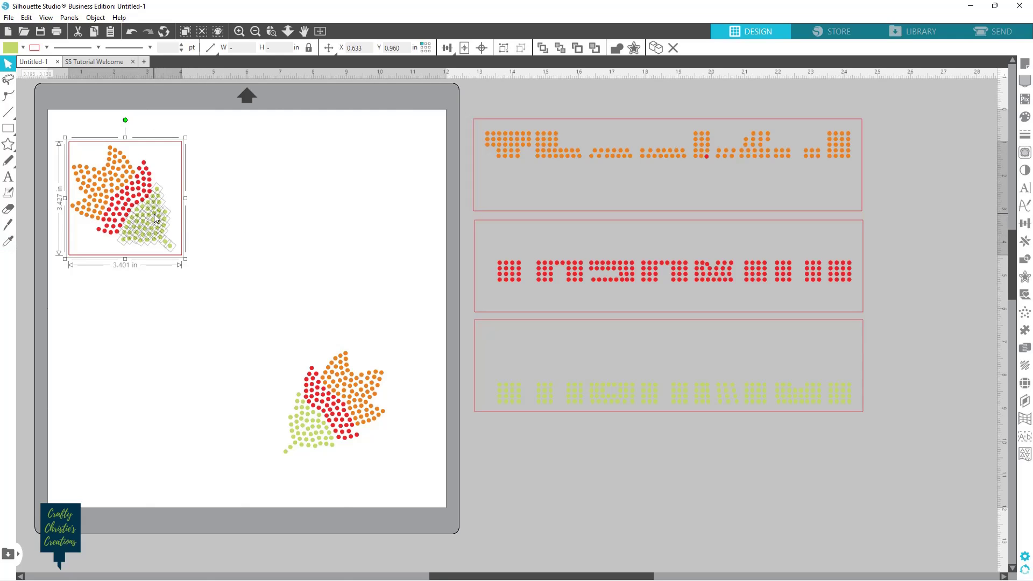
Move the selected light green stones and rectangle off the leaf, group them, and place the group in the page's upper-right corner.
left_click_drag(155, 226, 324, 220)
right_click(322, 218)
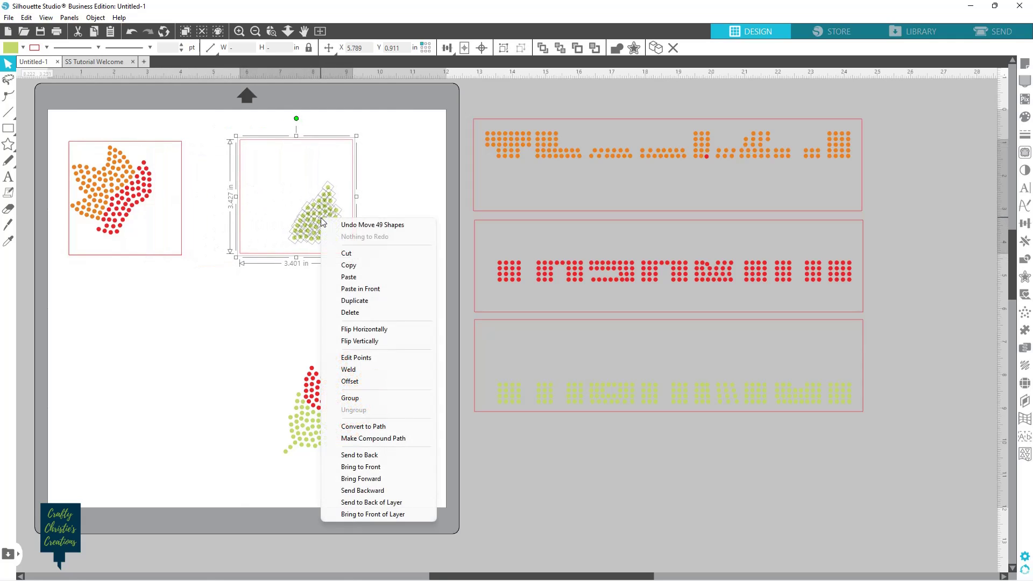
left_click(356, 399)
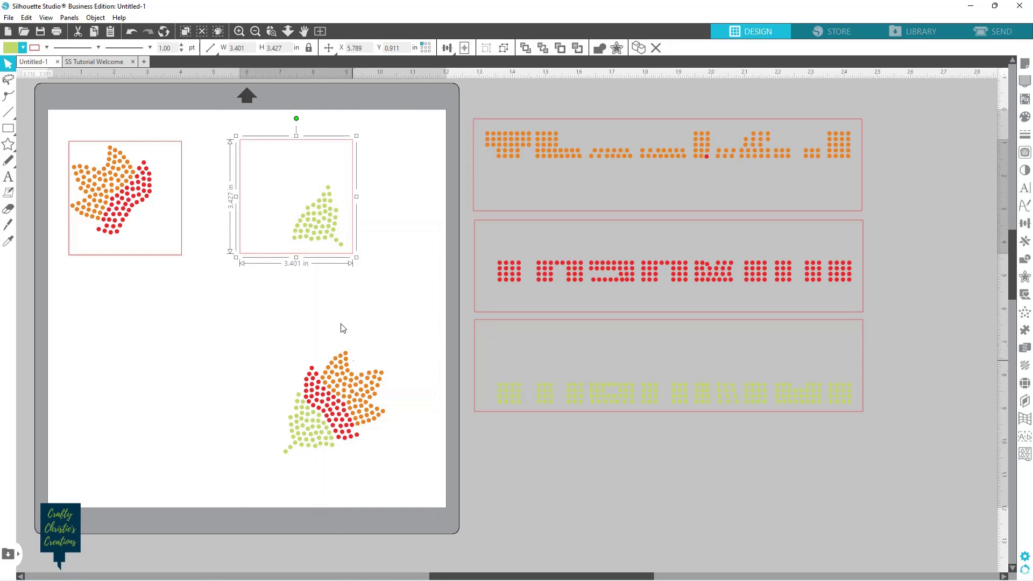
left_click_drag(329, 221, 412, 198)
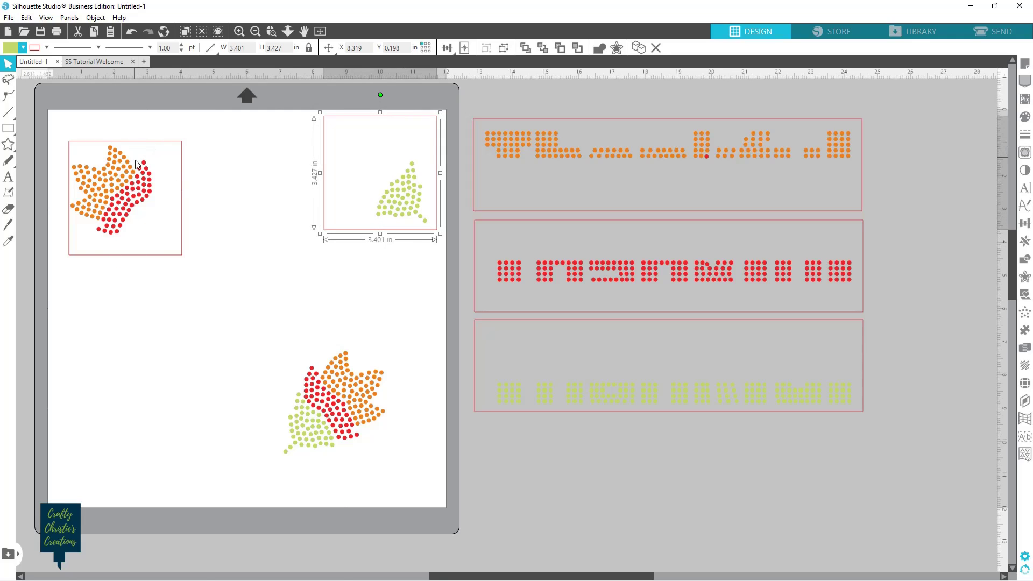
Select the upper leaf's red stones together with one of the stacked rectangles.
left_click_drag(85, 223, 159, 240)
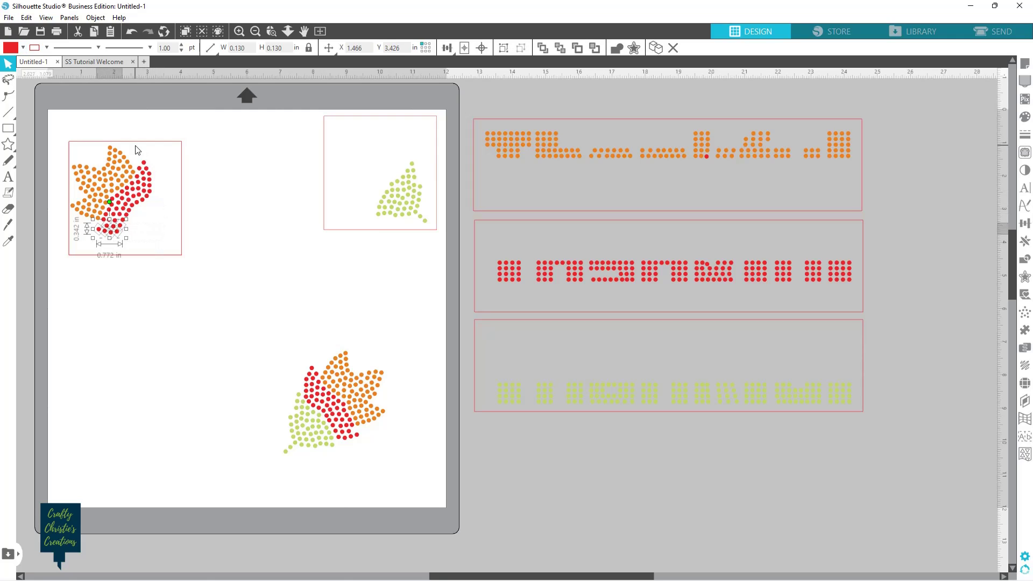
left_click_drag(135, 146, 172, 222)
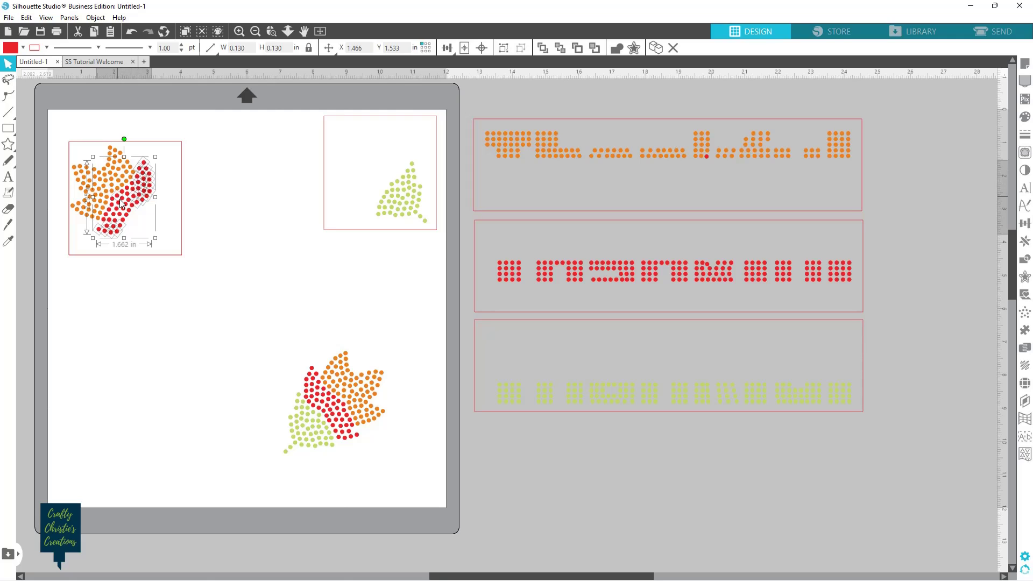
left_click_drag(116, 198, 129, 222)
key("ctrl+z")
left_click(179, 259, "shift")
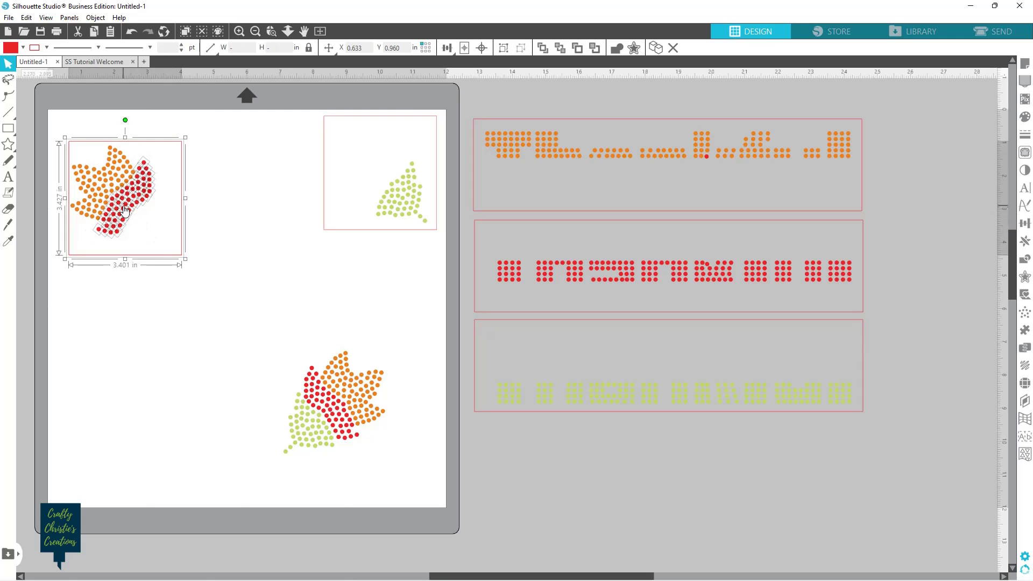
left_click_drag(139, 214, 186, 242)
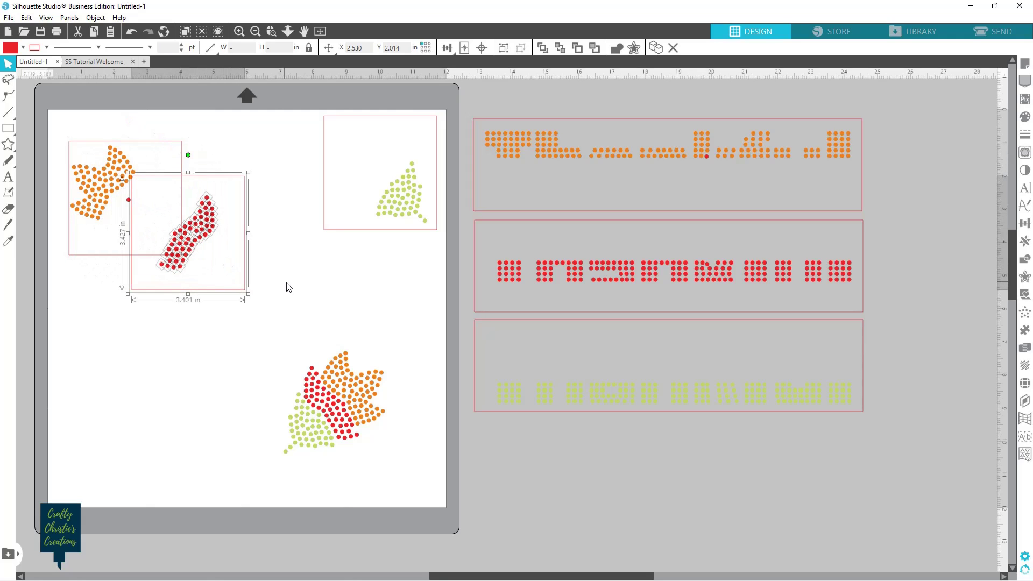
key("z")
key("ctrl+z")
key("v")
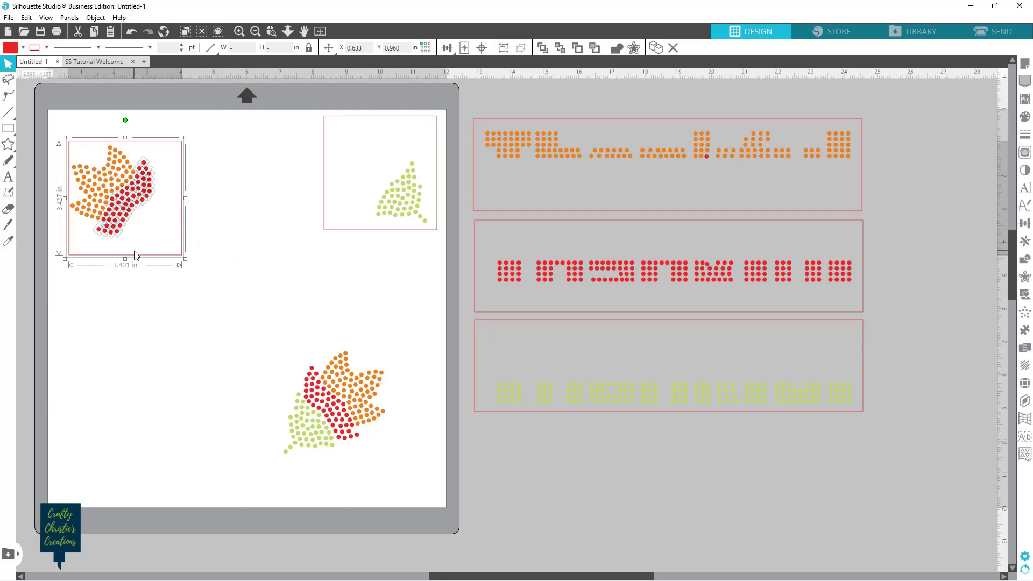
Move the selected red stones and rectangle clear of the leaf to mid-page and group them.
left_click_drag(137, 262, 266, 343)
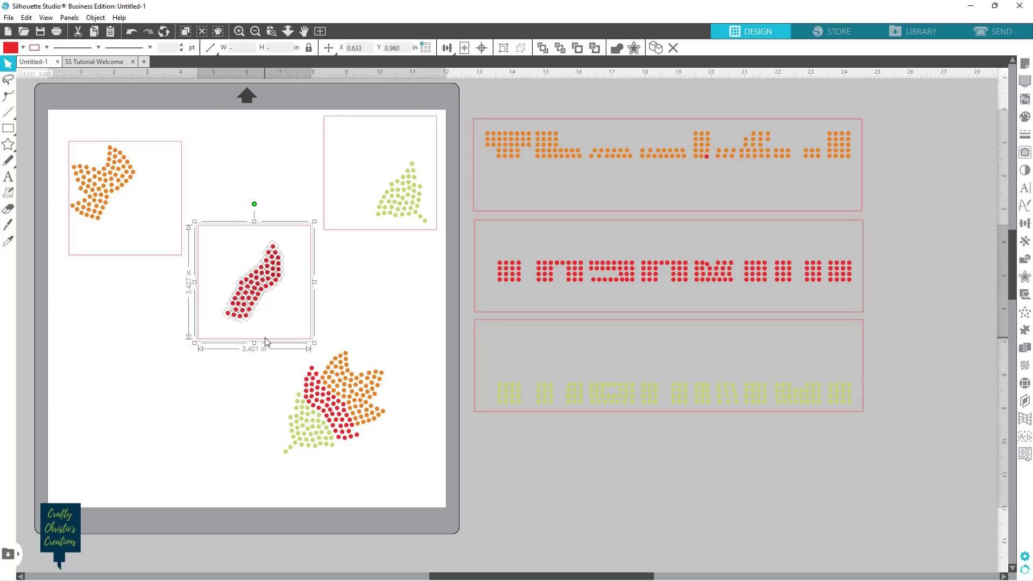
right_click(245, 300)
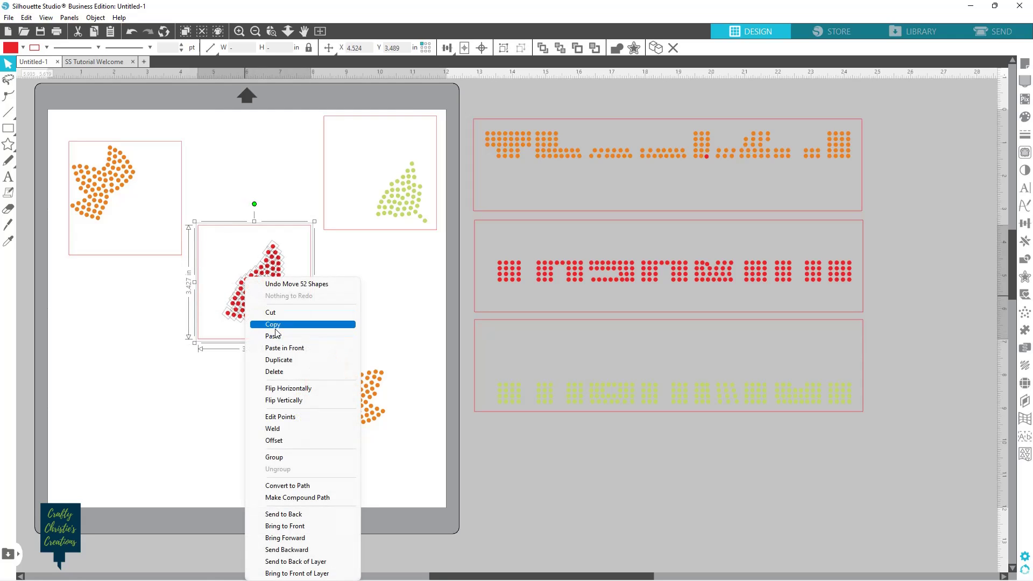
left_click(276, 457)
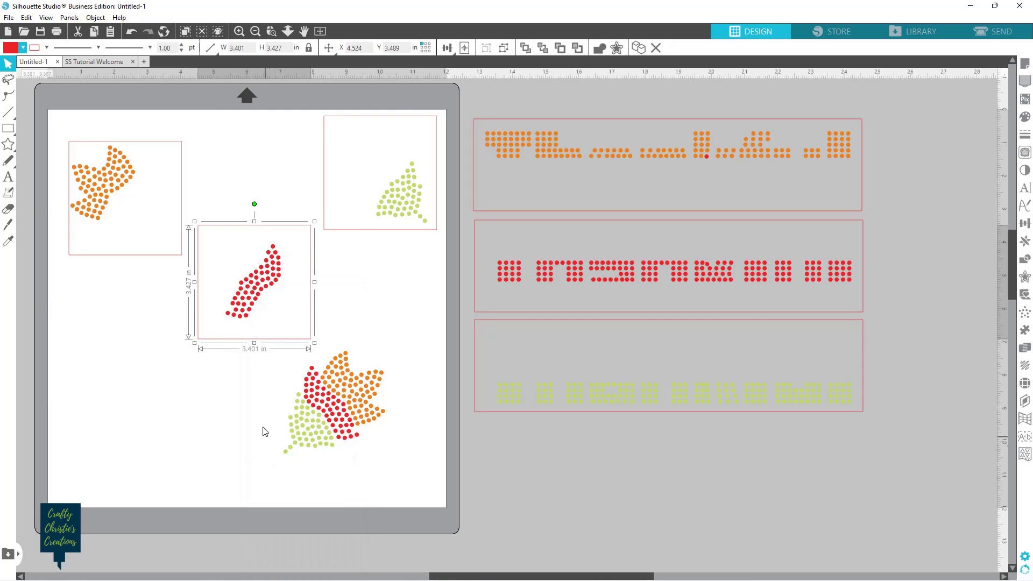
Group the orange leaf stones with their remaining rectangle and clear the selection.
left_click_drag(51, 121, 167, 234)
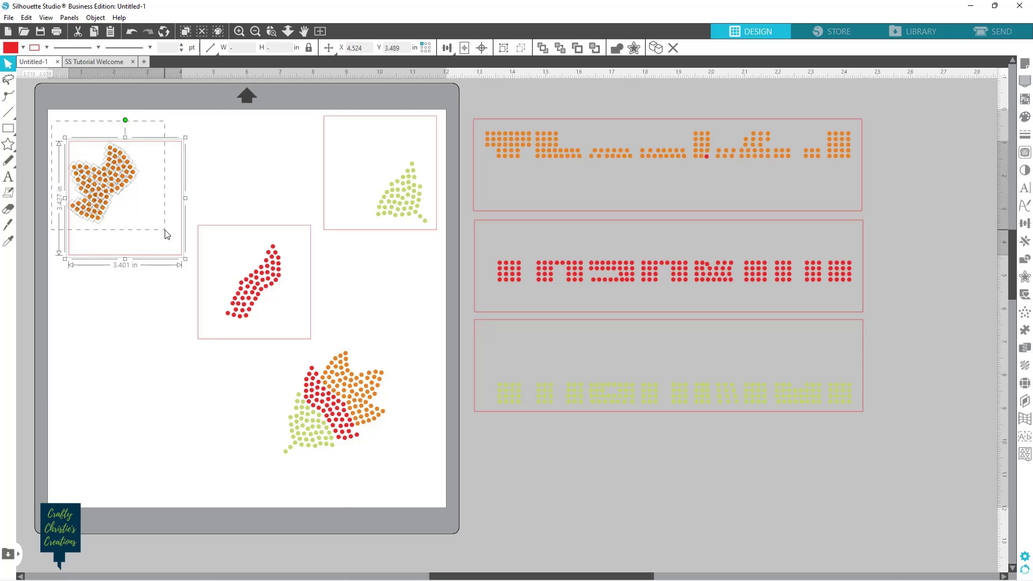
right_click(120, 183)
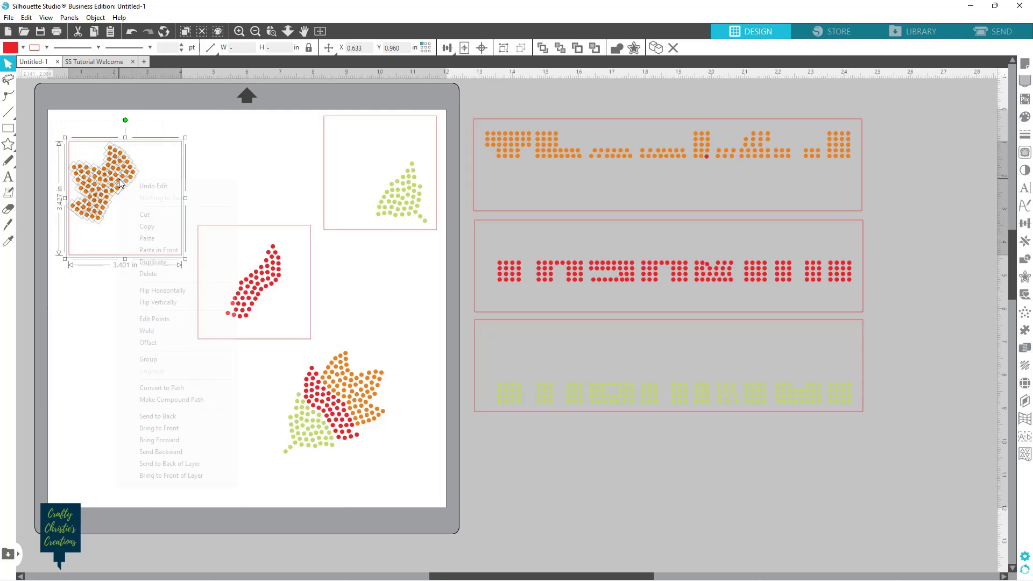
left_click(165, 358)
left_click(139, 343)
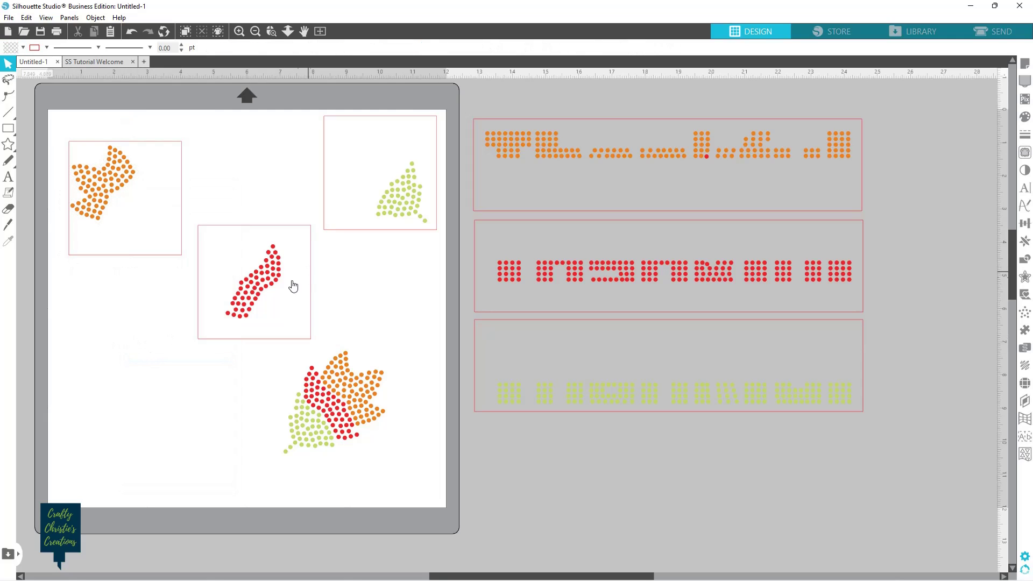
Stack the red and light green leaf templates in a column below the orange one on the page.
left_click_drag(248, 301, 238, 217)
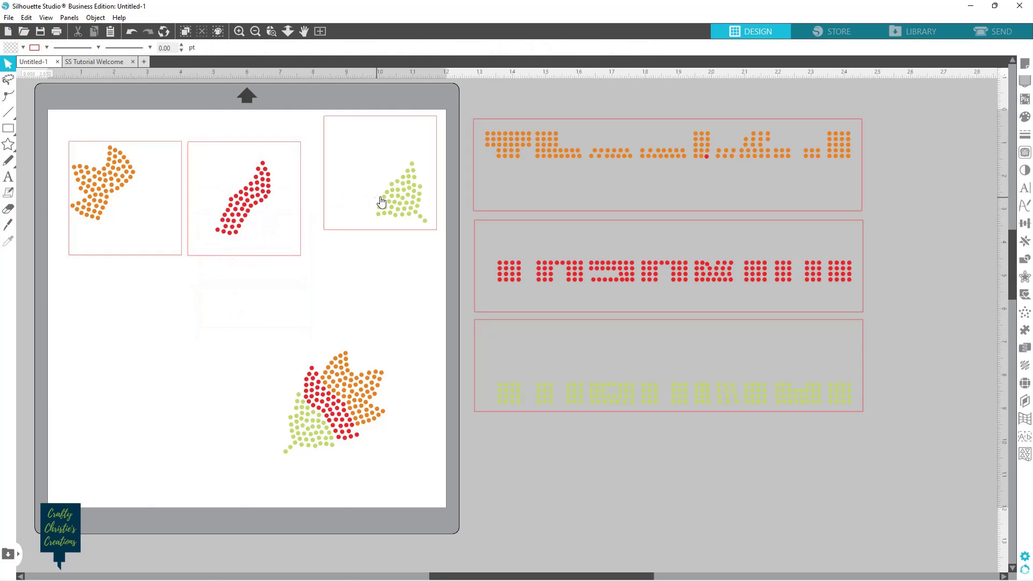
left_click_drag(397, 203, 194, 471)
left_click_drag(254, 190, 142, 315)
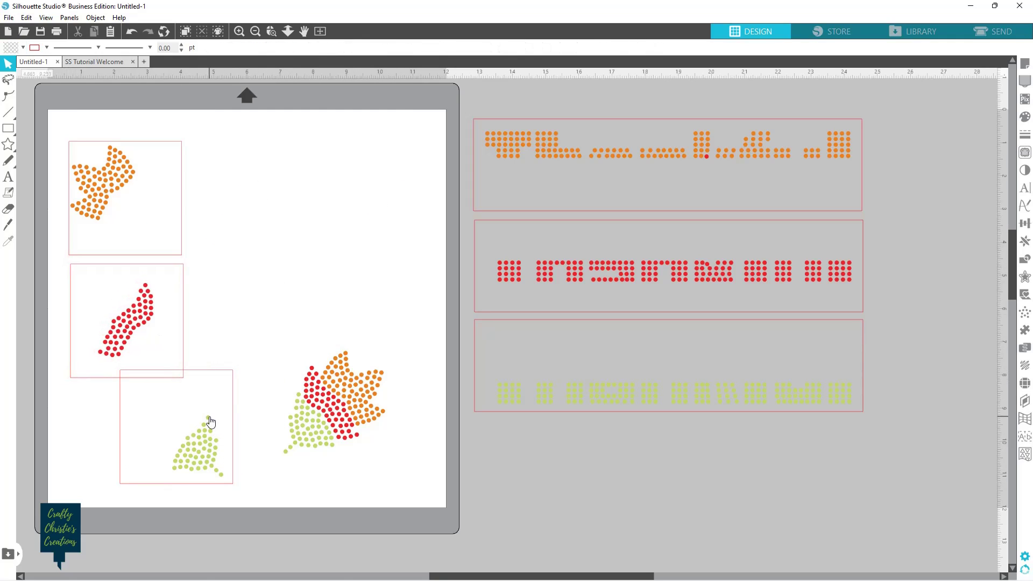
left_click_drag(207, 452, 154, 471)
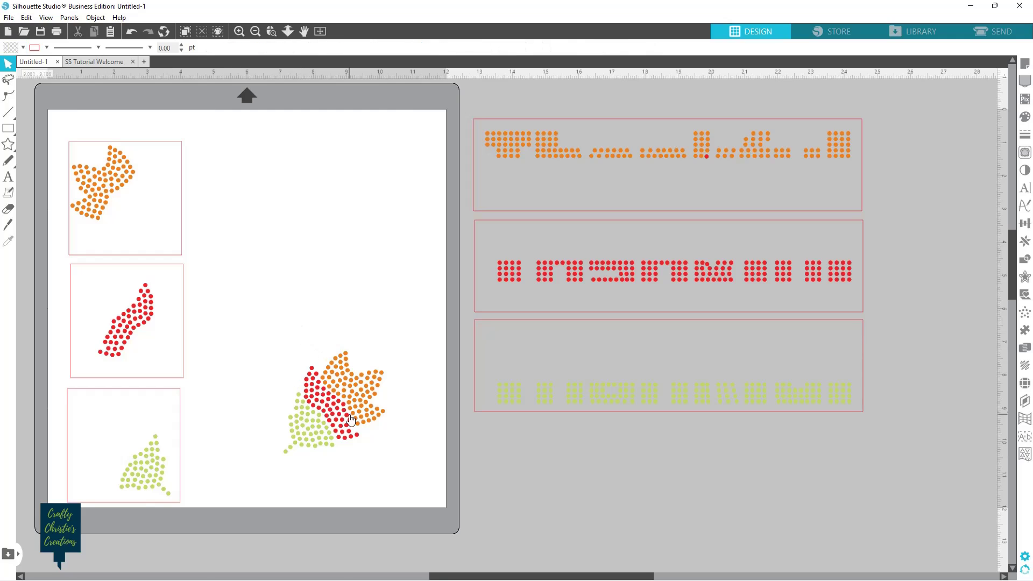
Move the complete mirrored leaf off the page below the text templates and nudge the red template into line with the column.
left_click(377, 423)
left_click_drag(377, 423, 680, 505)
left_click(101, 175)
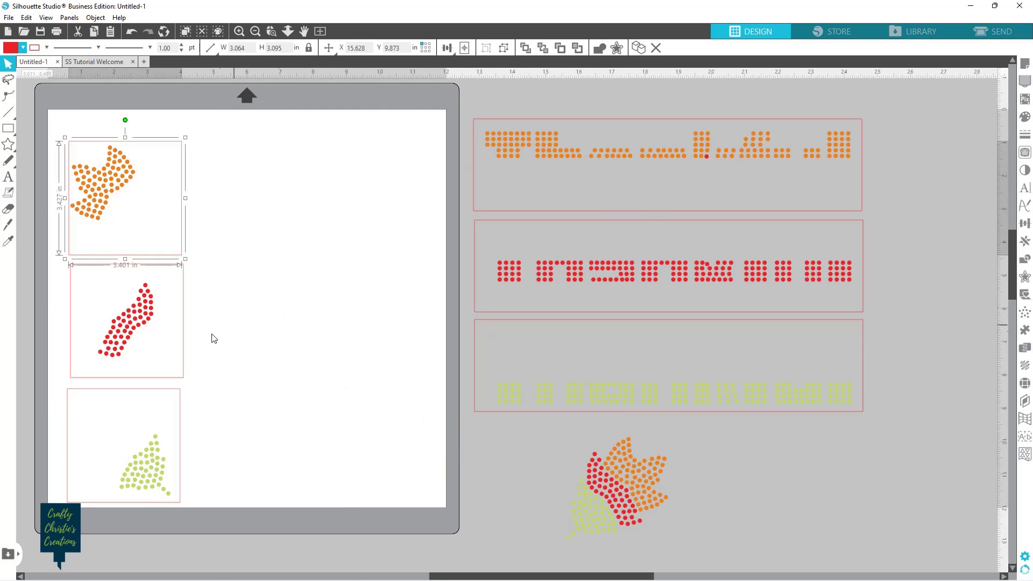
left_click_drag(129, 332, 126, 331)
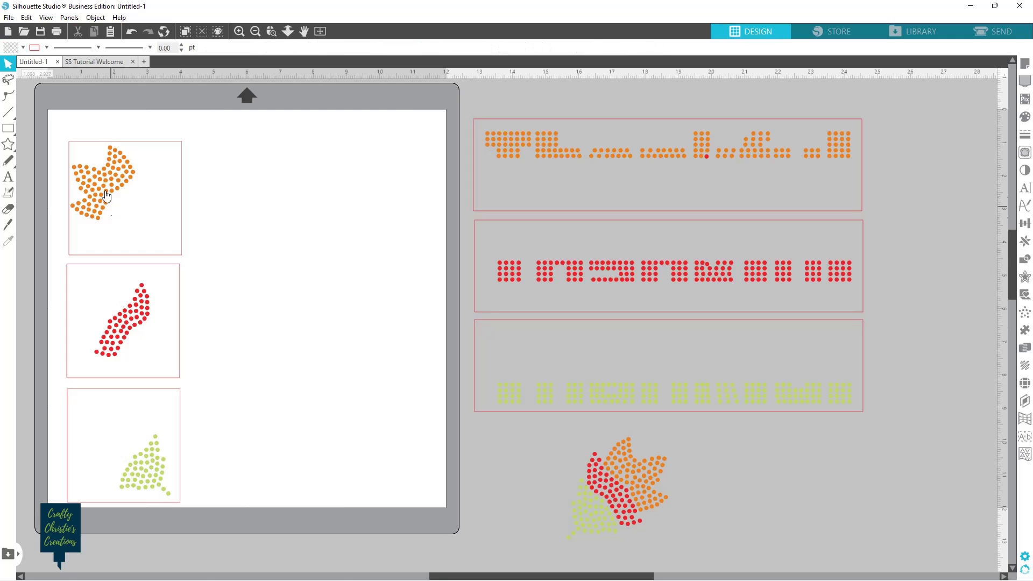
Mirror all three leaf templates to the right with Replicate and shift the copies slightly away from the originals.
left_click_drag(94, 127, 143, 424)
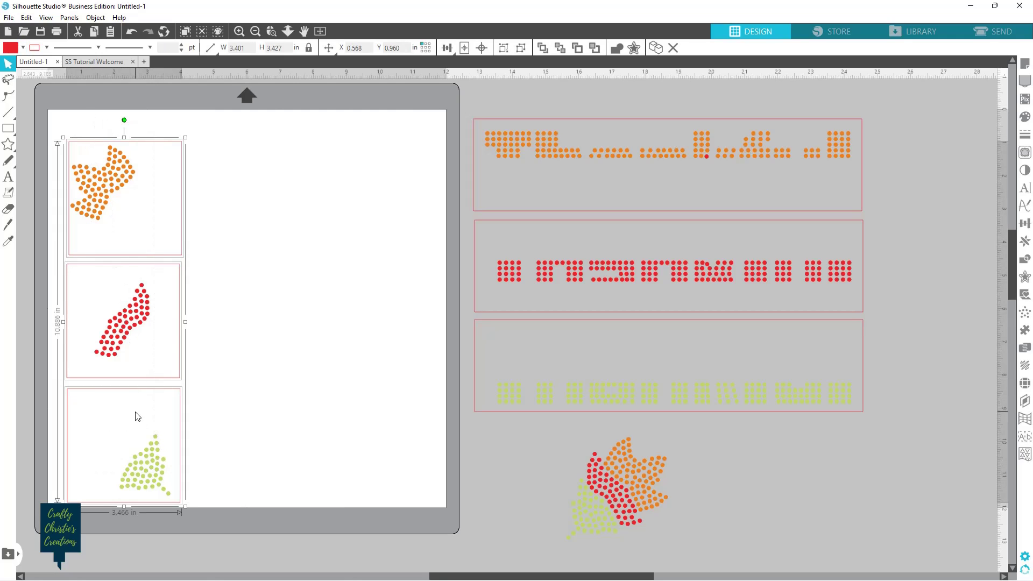
left_click(1025, 241)
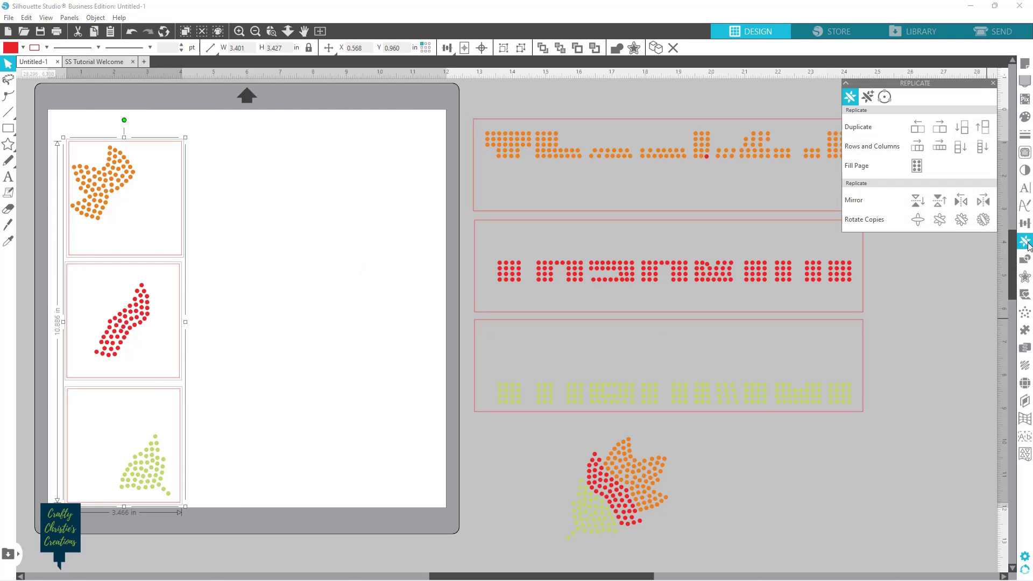
left_click(983, 201)
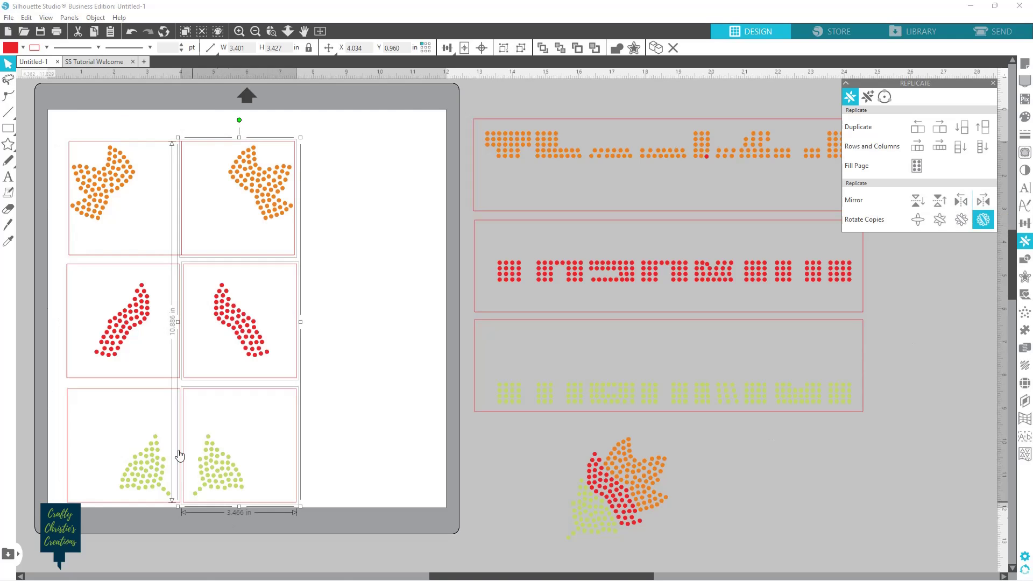
left_click_drag(238, 256, 250, 255)
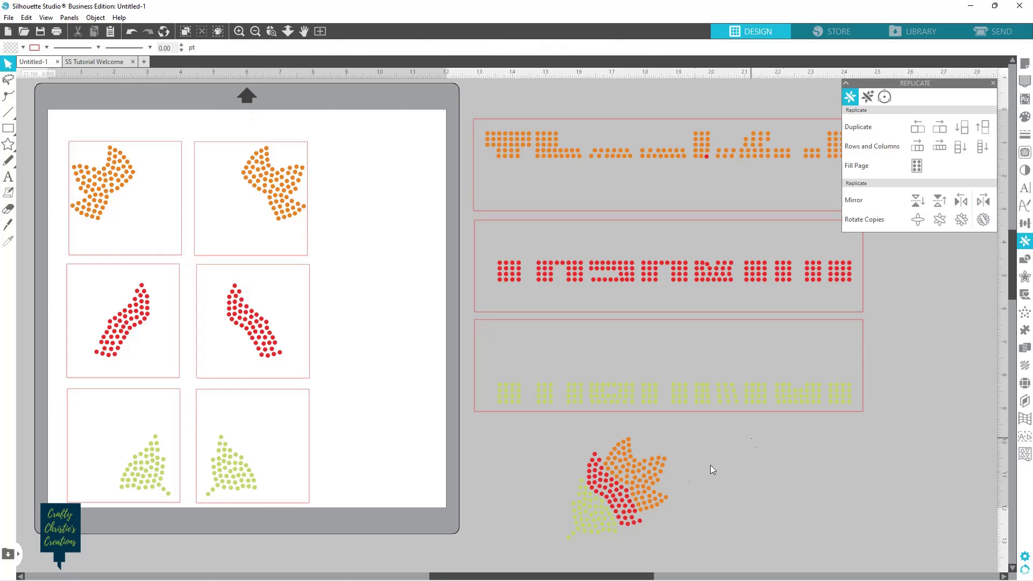
Delete the leftover complete leaf beside the page and close the Replicate options.
left_click(640, 491)
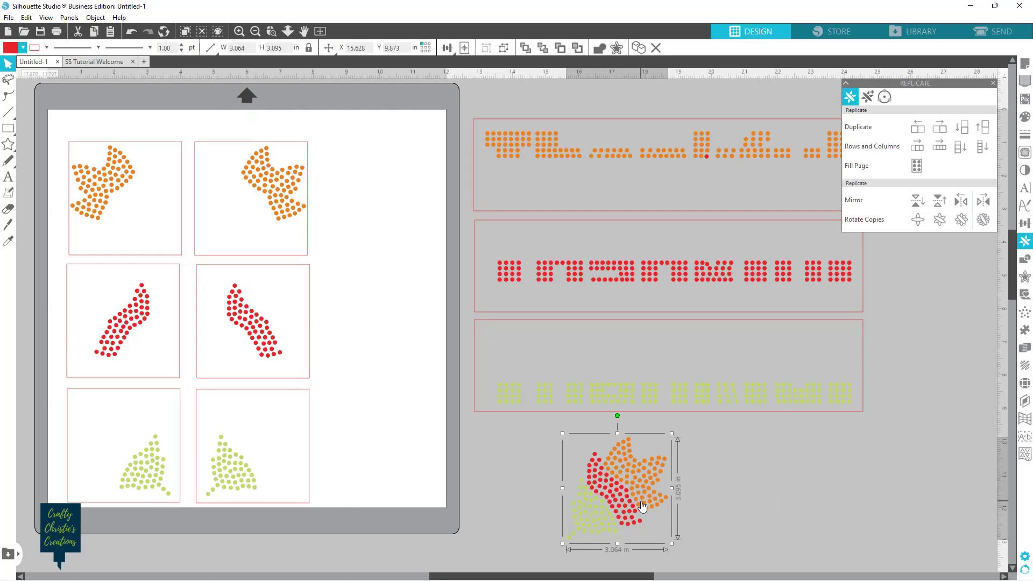
key("Delete")
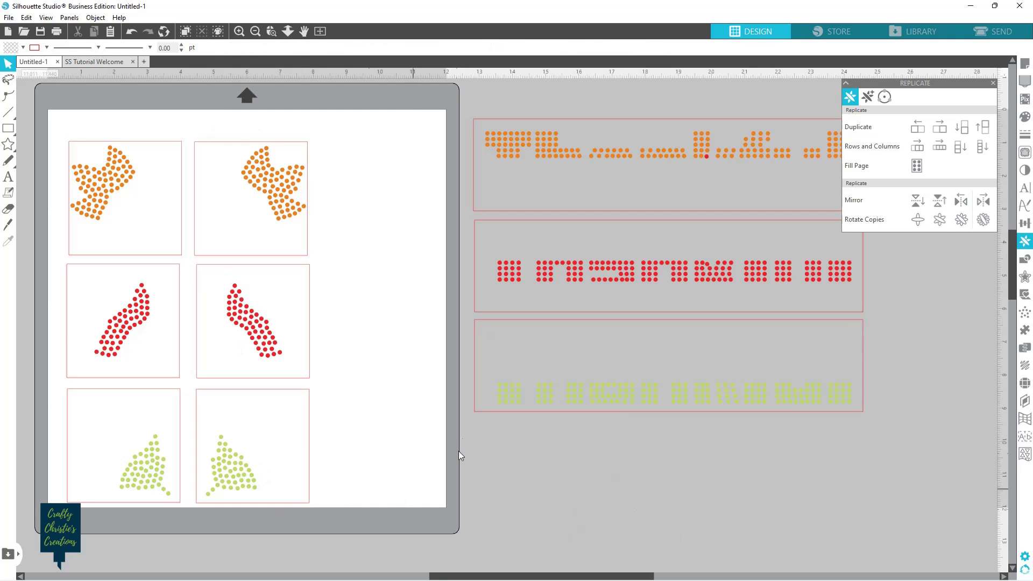
left_click(993, 84)
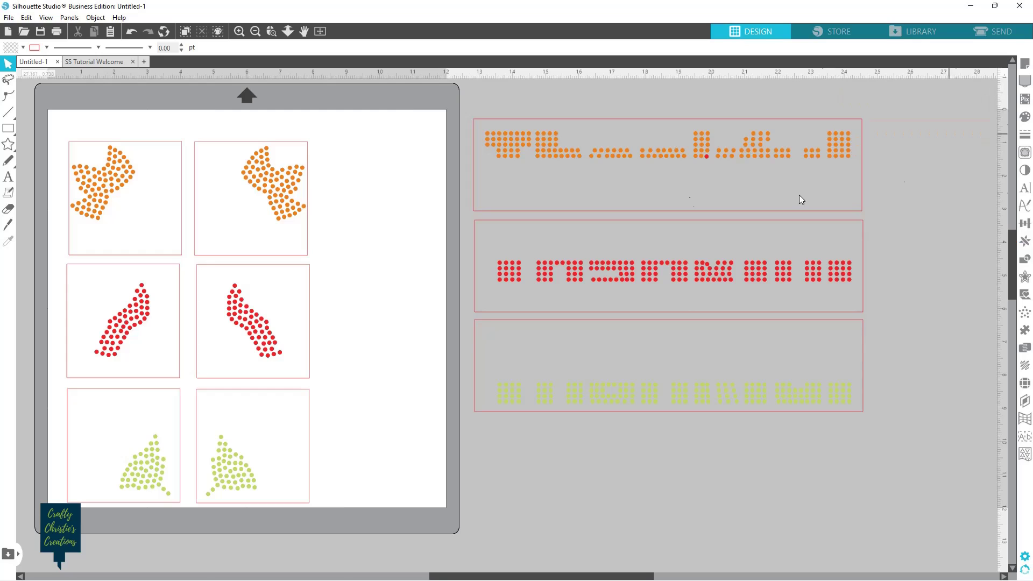
Go to the cut setup for the leaf templates and set the material to Rhinestone Template Material.
left_click(1000, 32)
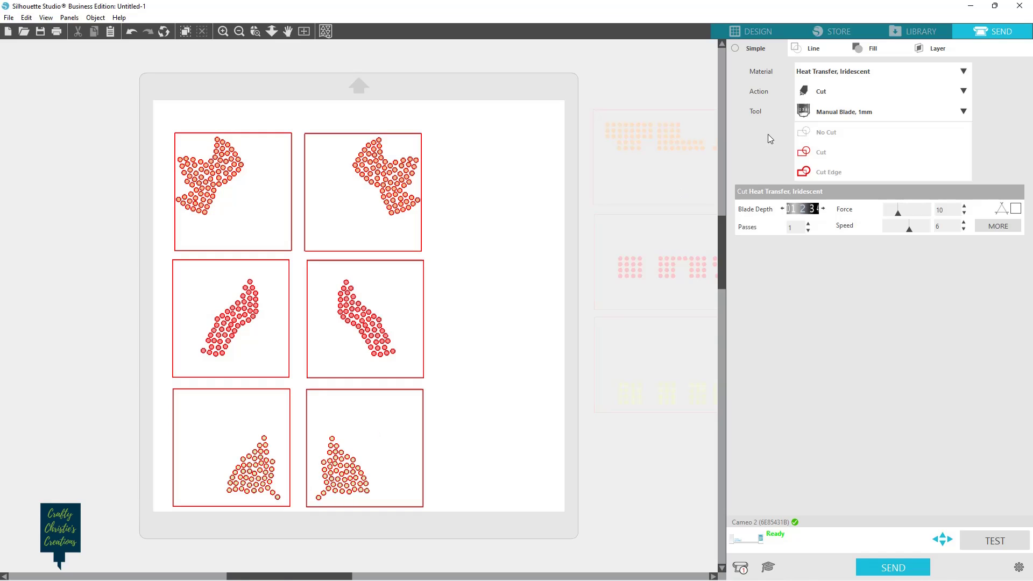
left_click(864, 68)
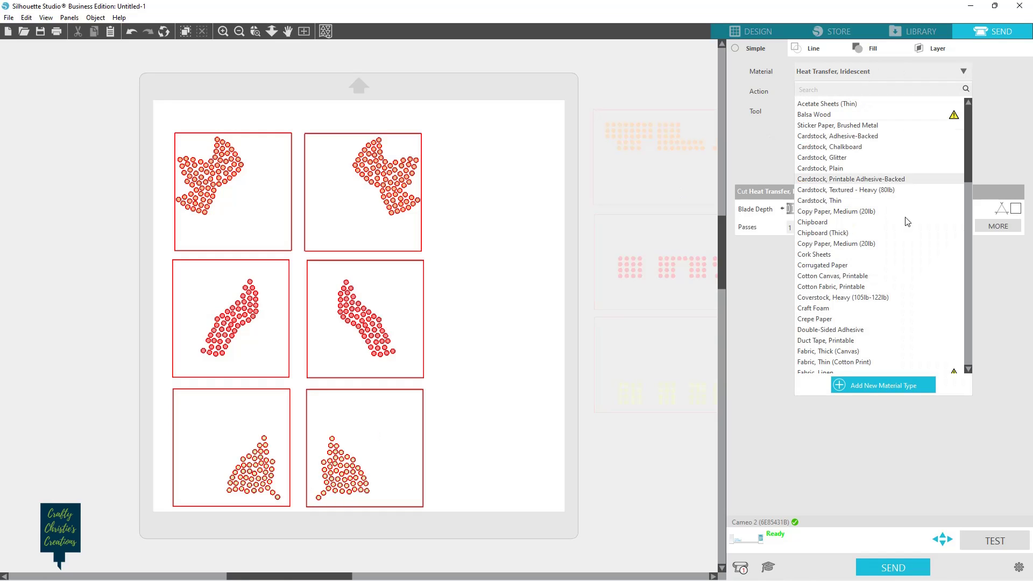
scroll(883, 246, "down", 3)
scroll(884, 246, "down", 9)
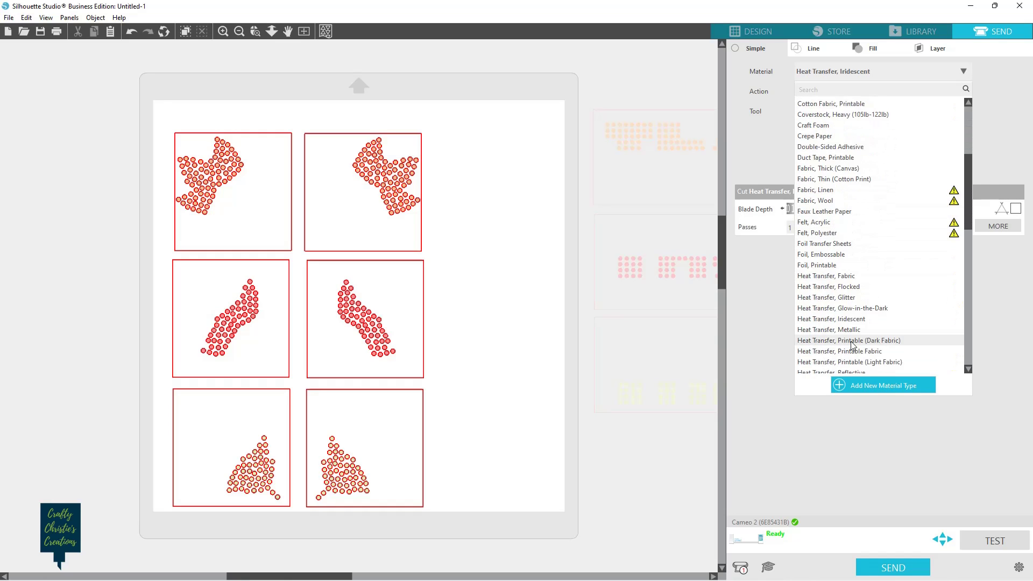
scroll(870, 310, "down", 2)
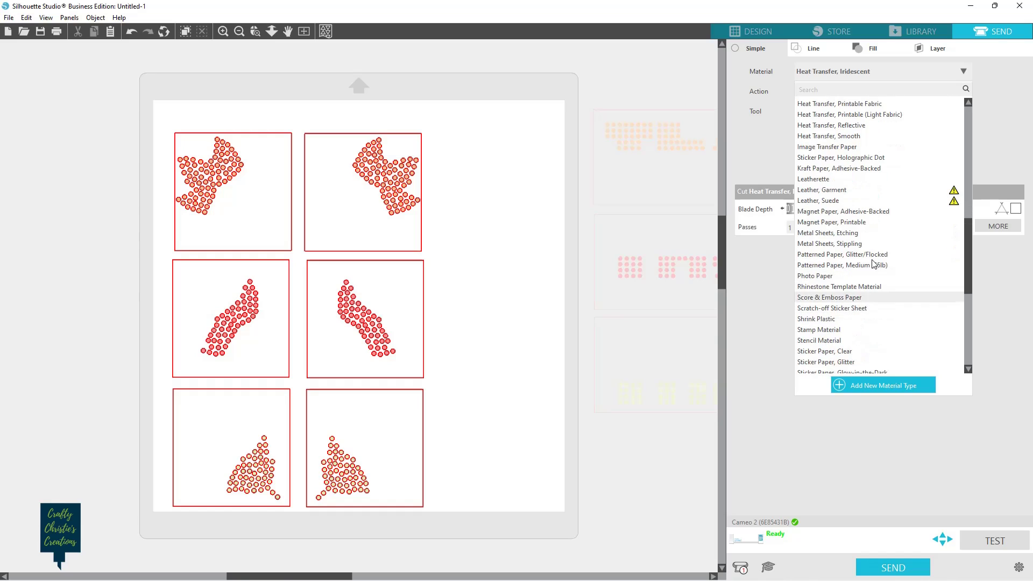
left_click(853, 286)
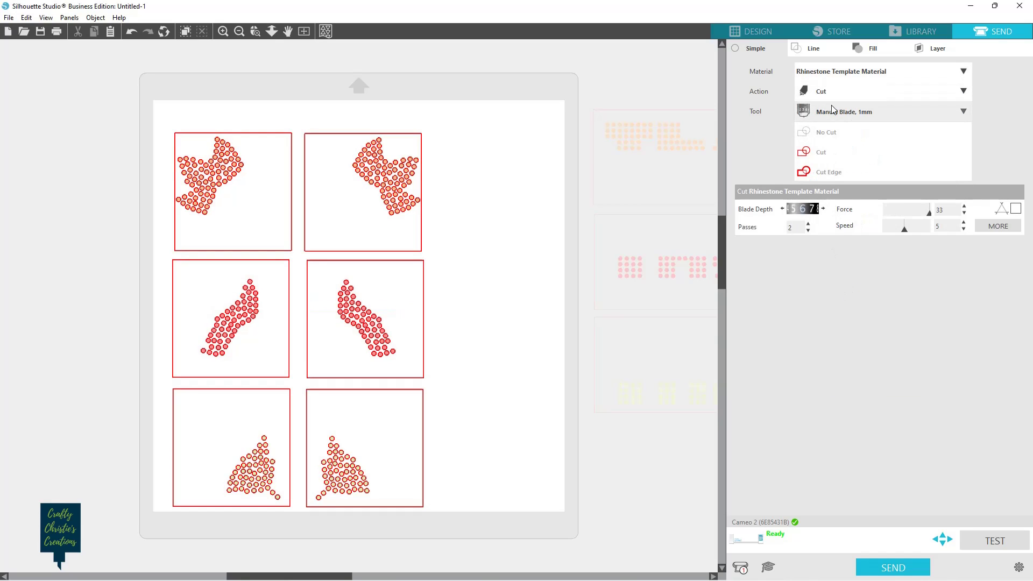